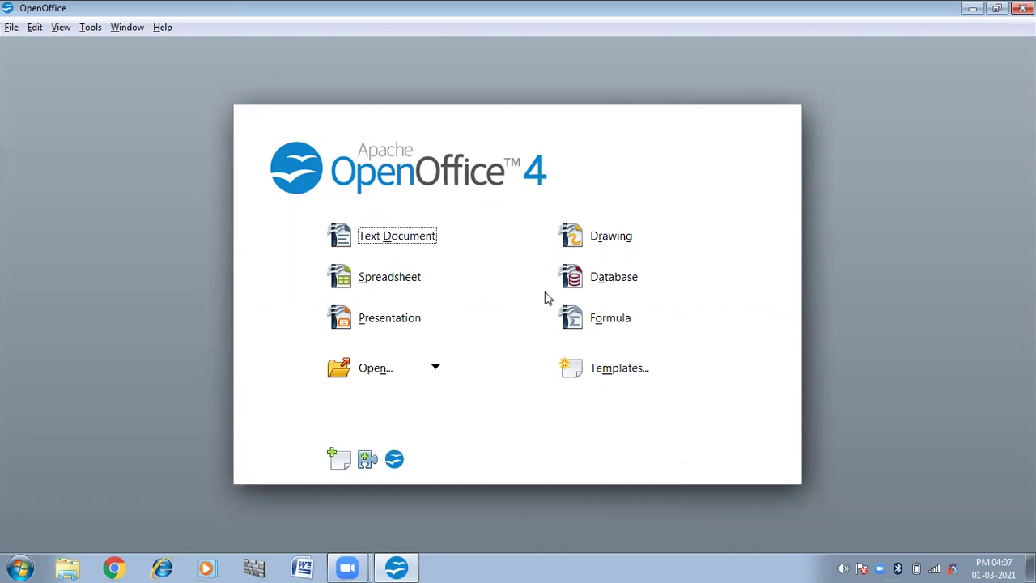
Step: Create a new database with the wizard, keeping it registered and open for editing
{"action": "left_click", "coordinate": [569, 283]}
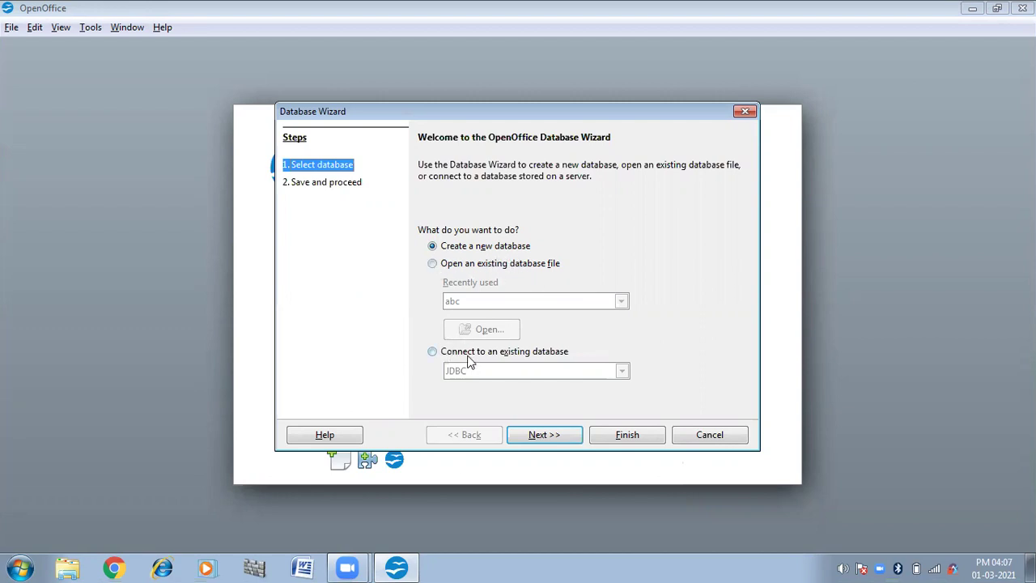
{"action": "left_click", "coordinate": [539, 434]}
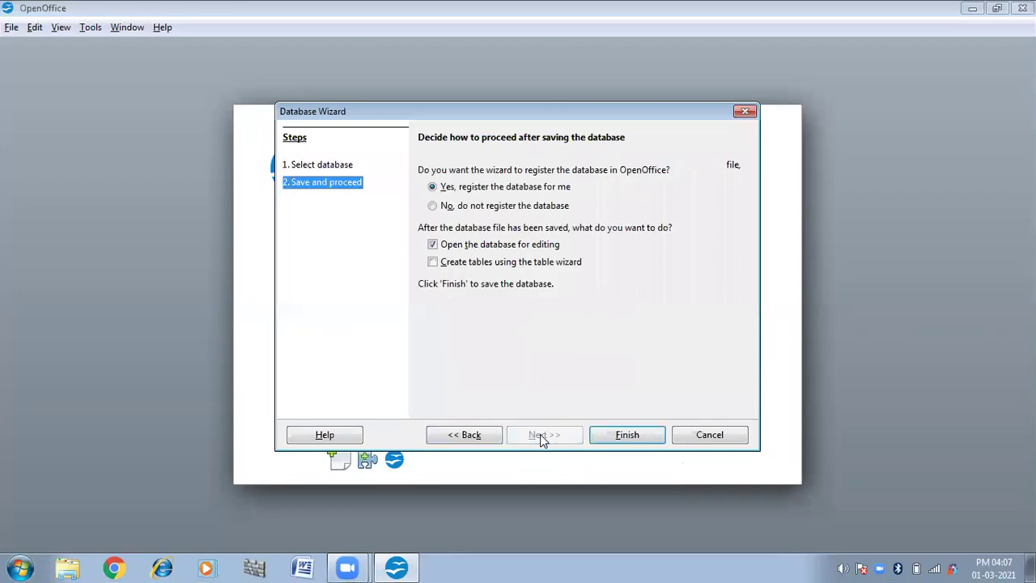
{"action": "left_click", "coordinate": [624, 435]}
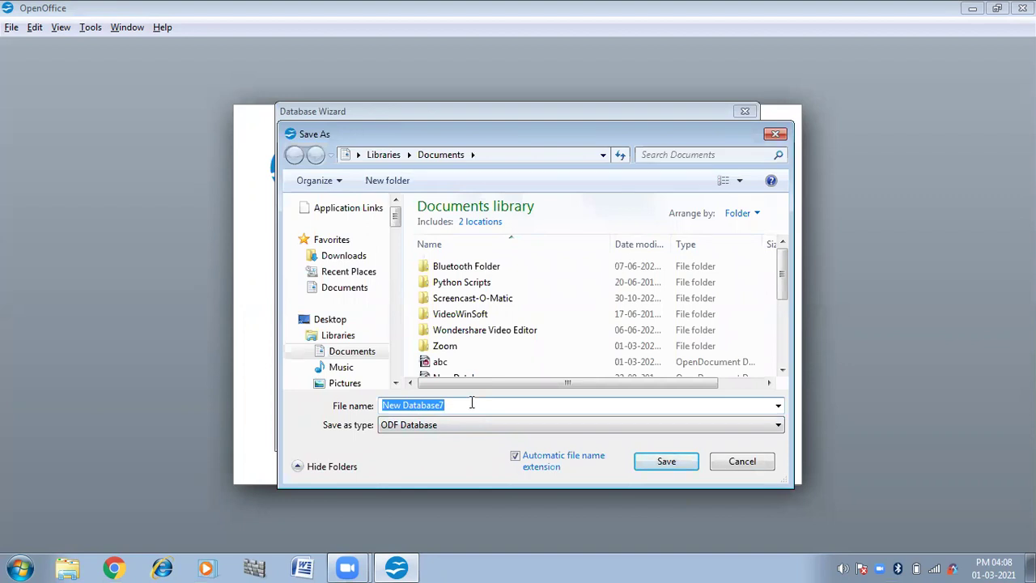
Step: Save the new database in Documents as SCHOOL.odb
{"action": "key", "text": "BackSpace"}
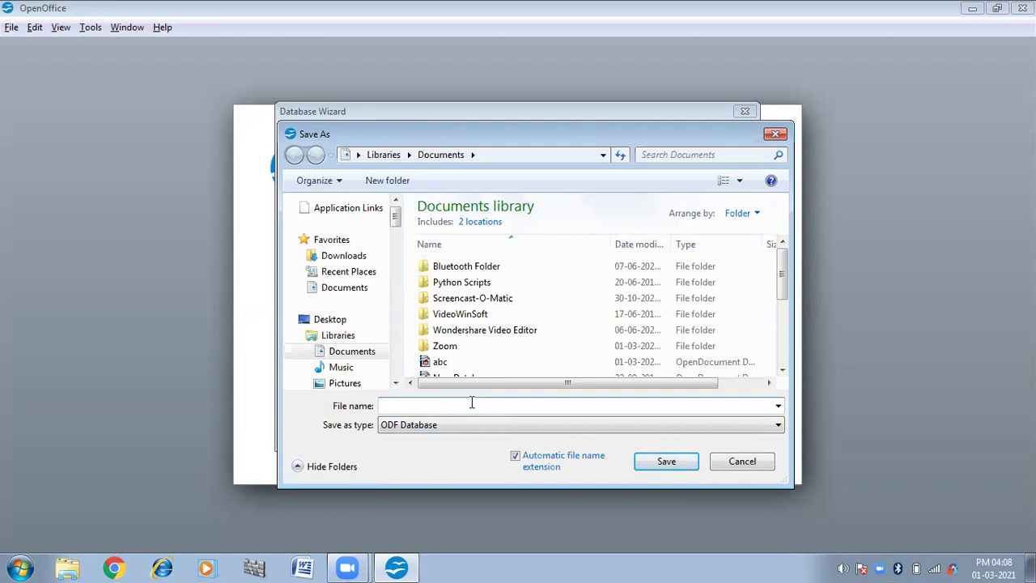
{"action": "type", "text": "SC"}
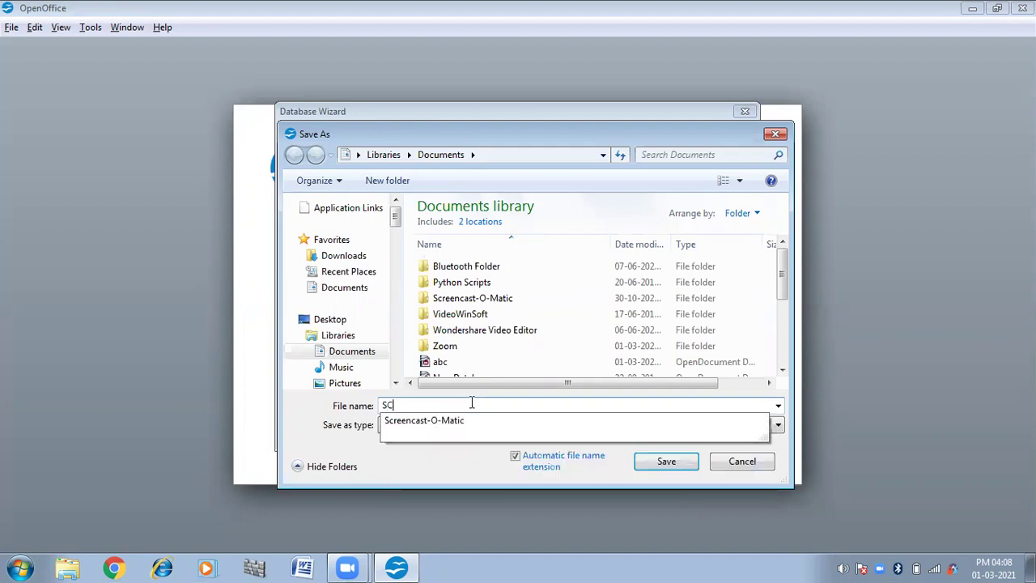
{"action": "type", "text": "HOOL"}
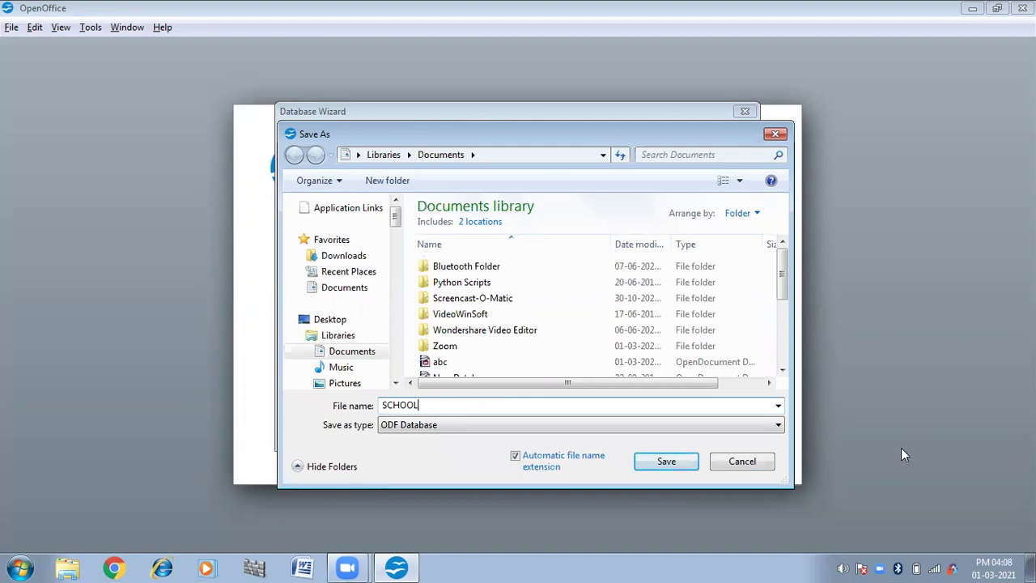
{"action": "left_click", "coordinate": [666, 462]}
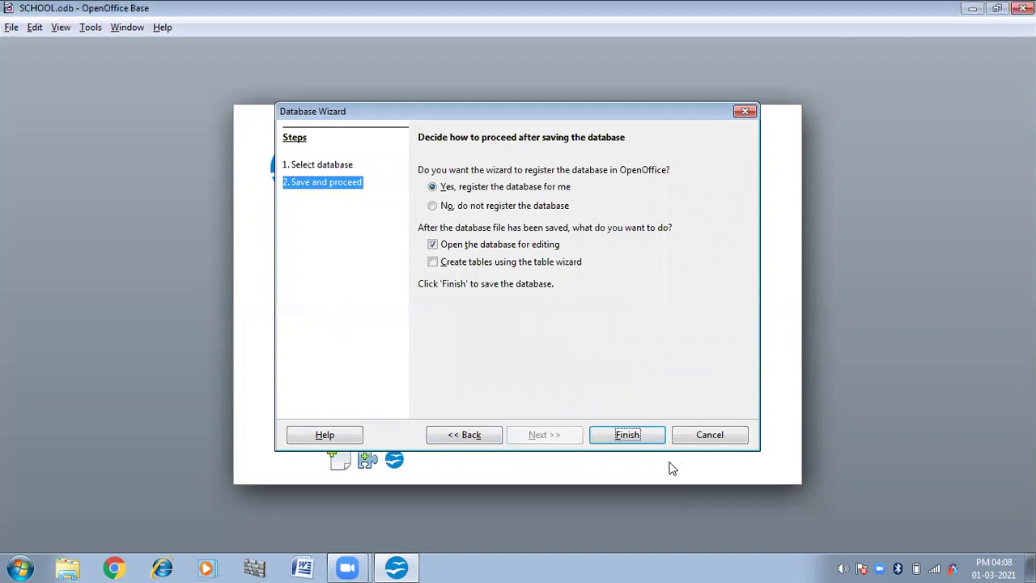
Step: Finish the Database Wizard so the empty SCHOOL.odb opens at its Tables section
{"action": "left_click", "coordinate": [628, 440]}
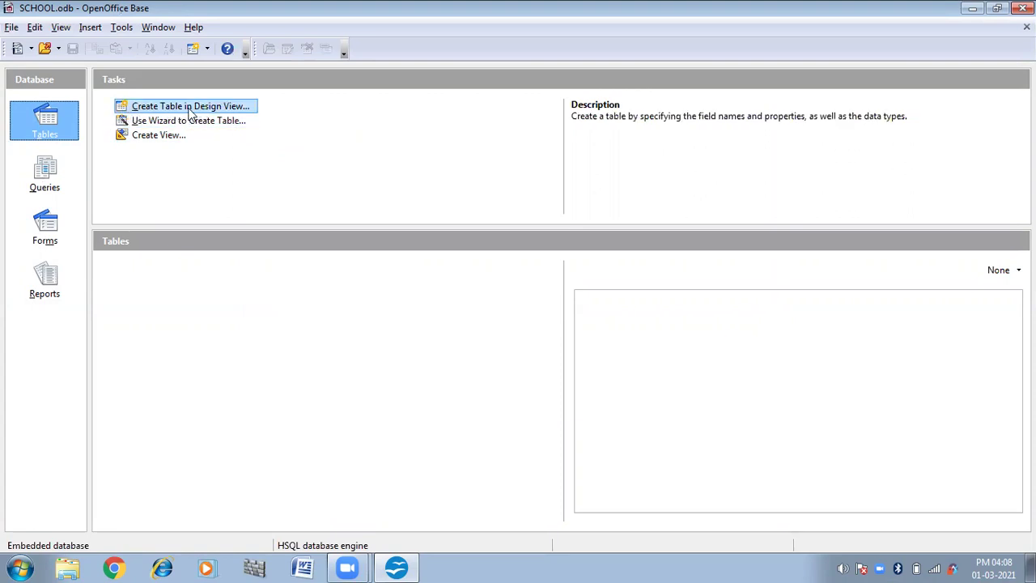
Step: Start a design-view table with a first field ROLL NO of type Number
{"action": "left_click", "coordinate": [191, 112]}
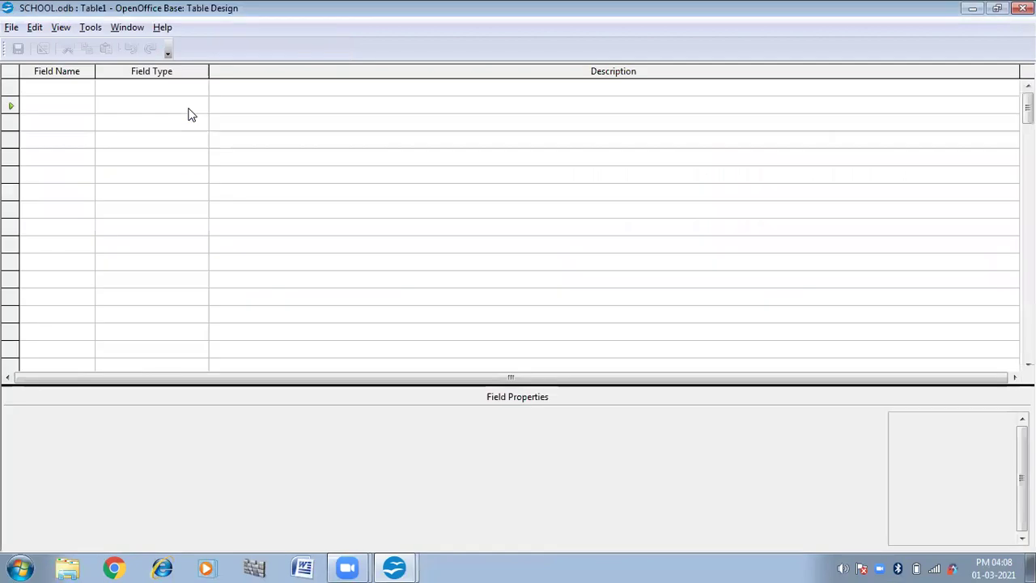
{"action": "left_click", "coordinate": [45, 87]}
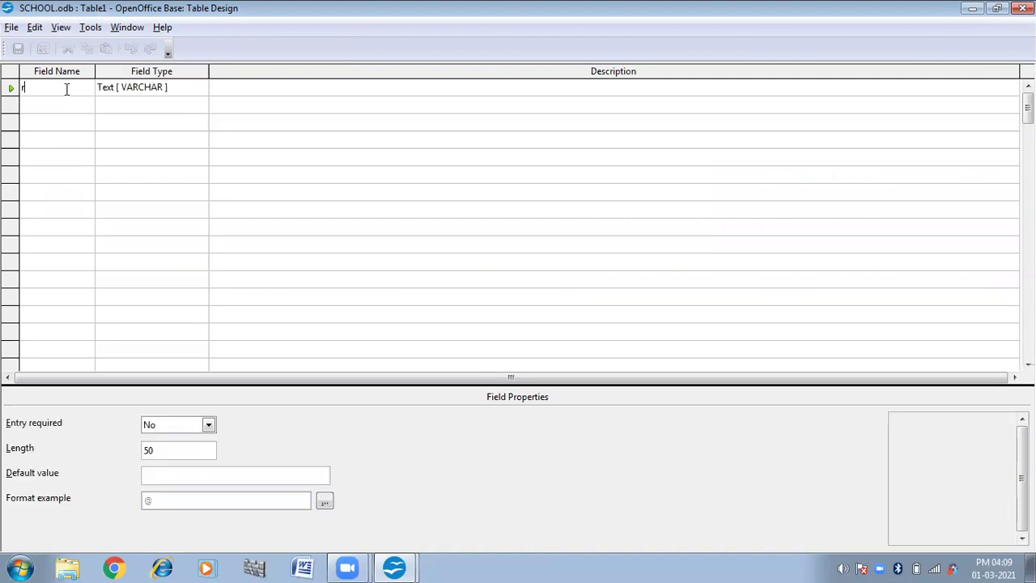
{"action": "key", "text": "BackSpace"}
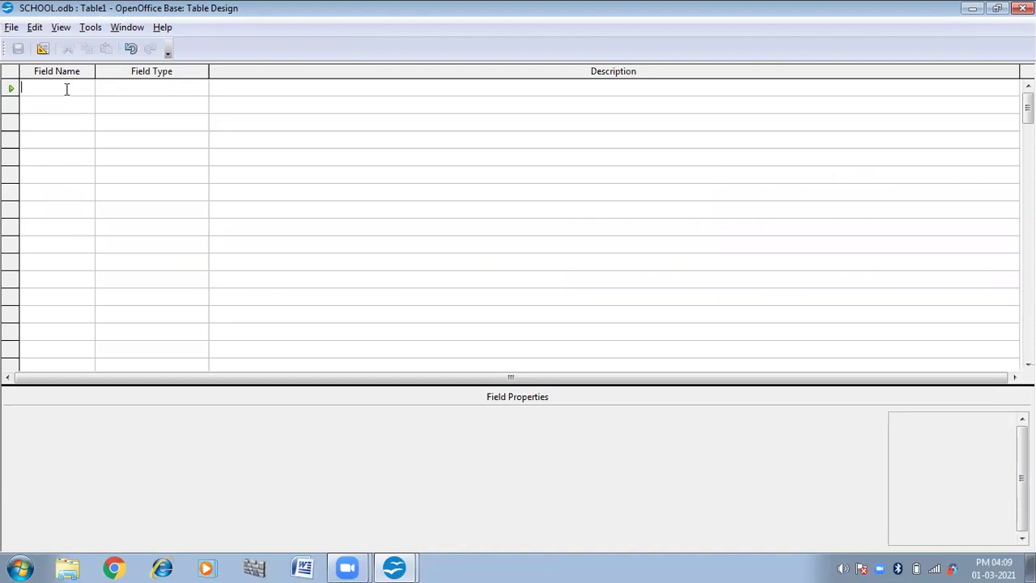
{"action": "type", "text": "ROLL NO"}
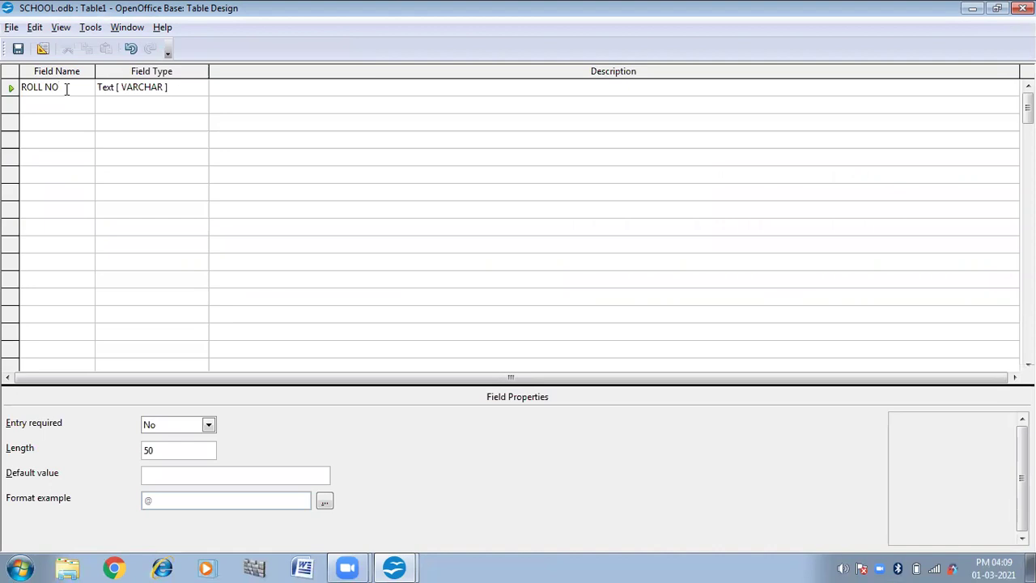
{"action": "key", "text": "Tab"}
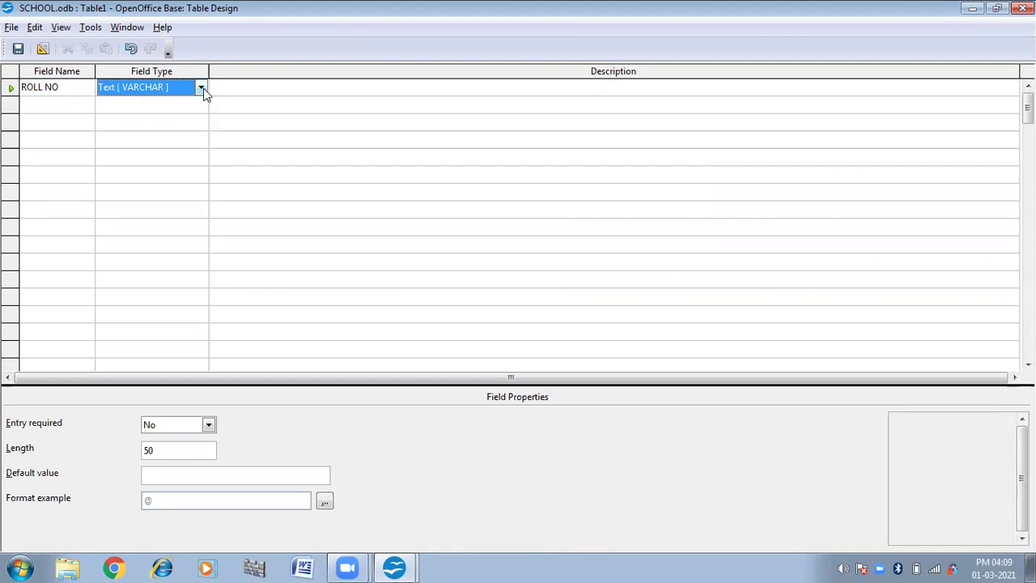
{"action": "key", "text": "n"}
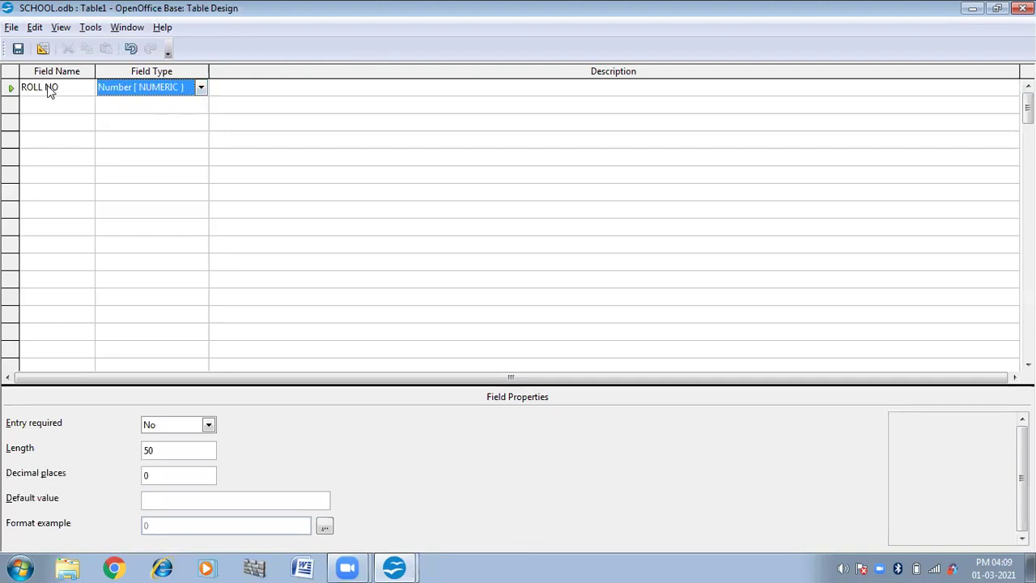
Step: Add the fields S_NAME as Text and MARKS as Number
{"action": "left_click", "coordinate": [41, 106]}
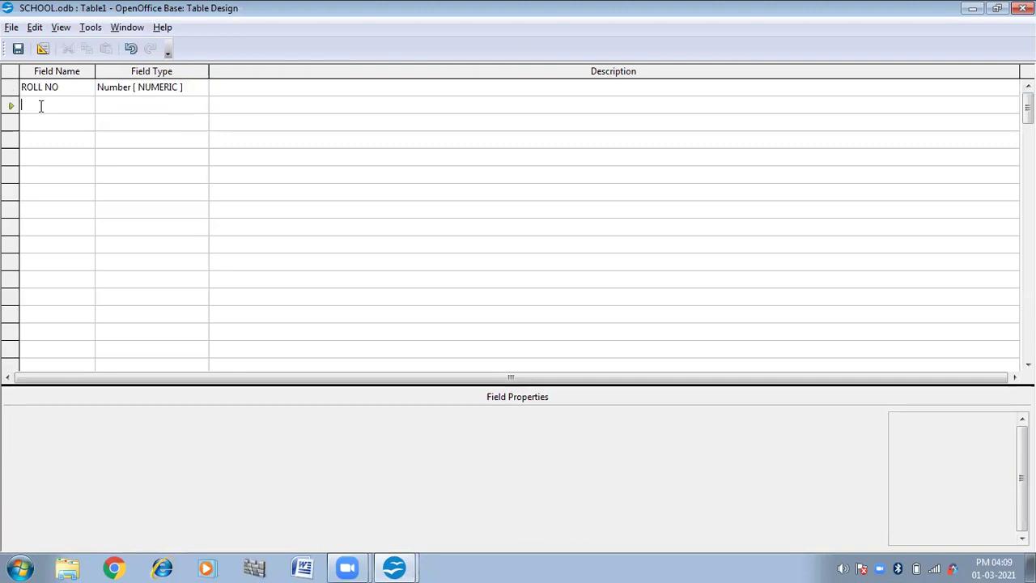
{"action": "type", "text": "S_NAMR"}
{"action": "key", "text": "BackSpace"}
{"action": "type", "text": "E"}
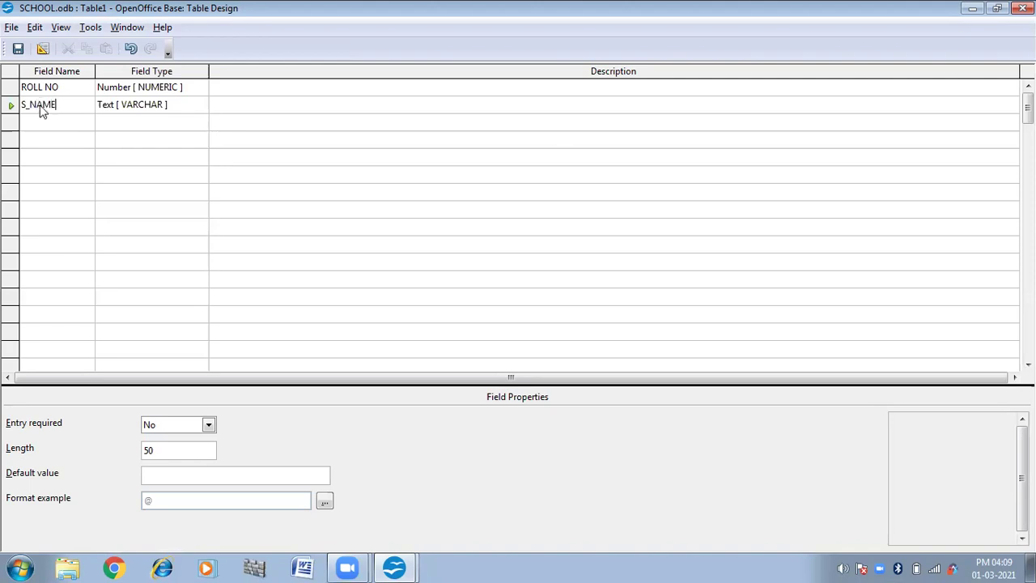
{"action": "key", "text": "Tab"}
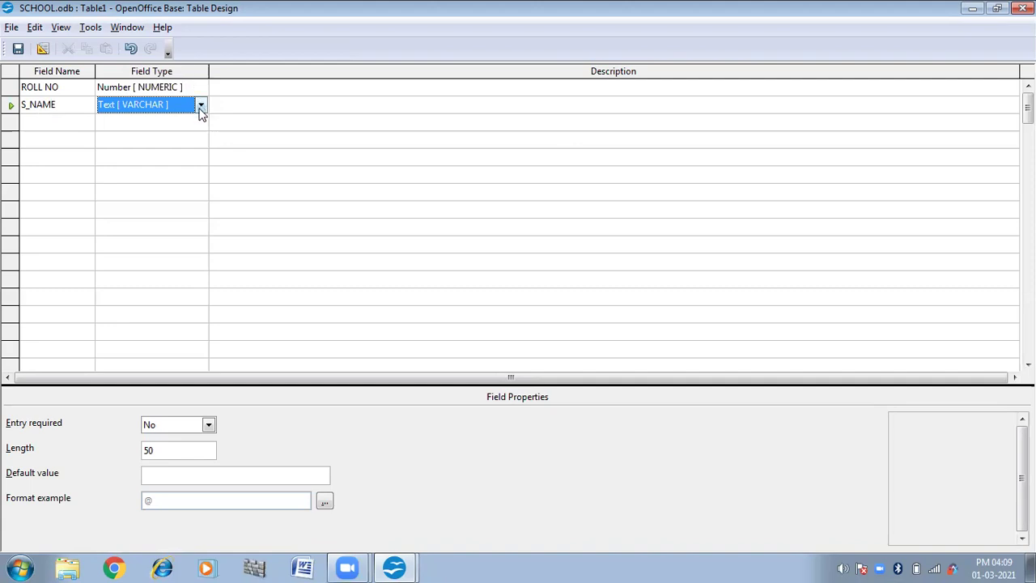
{"action": "left_click", "coordinate": [93, 128]}
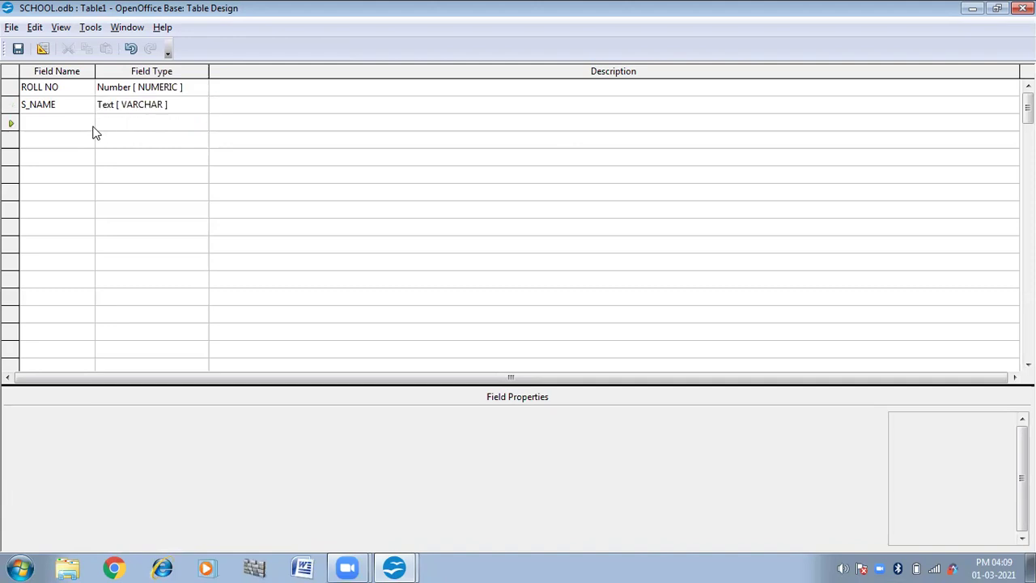
{"action": "left_click", "coordinate": [68, 120]}
{"action": "type", "text": "MARKS"}
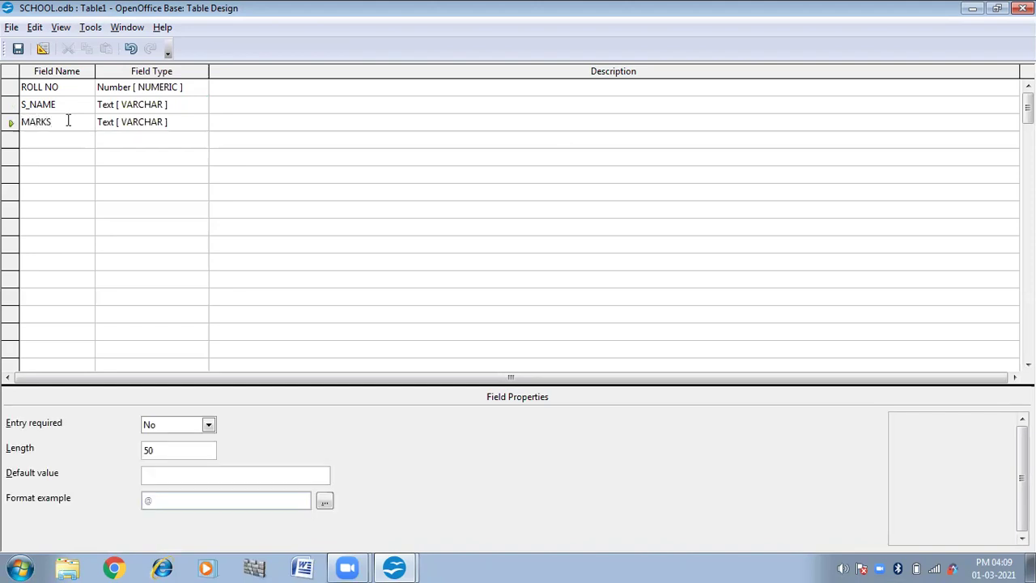
{"action": "key", "text": "Tab"}
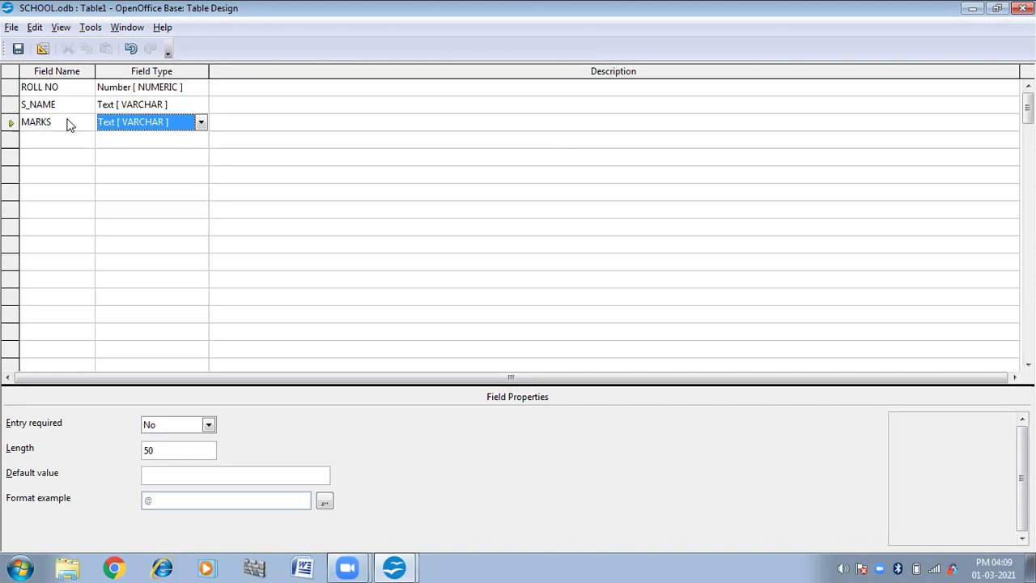
{"action": "key", "text": "n"}
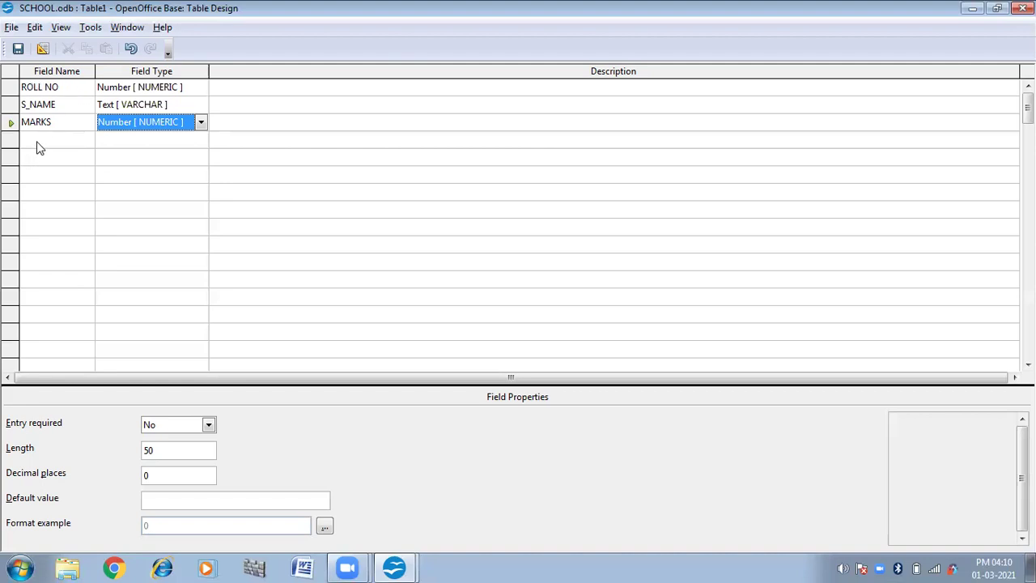
Step: Make ROLL NO the table's primary key
{"action": "left_click", "coordinate": [325, 91]}
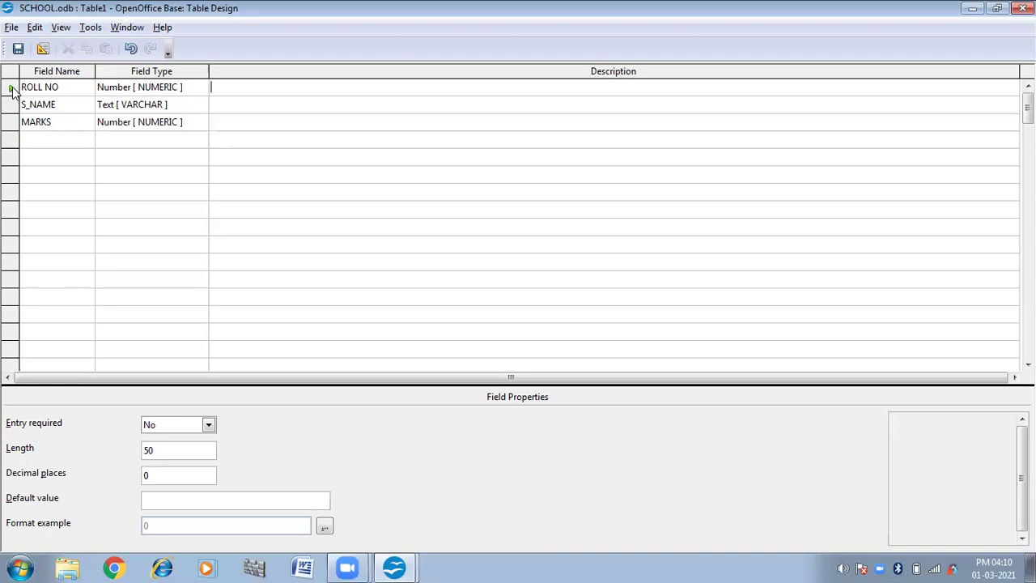
{"action": "right_click", "coordinate": [13, 91]}
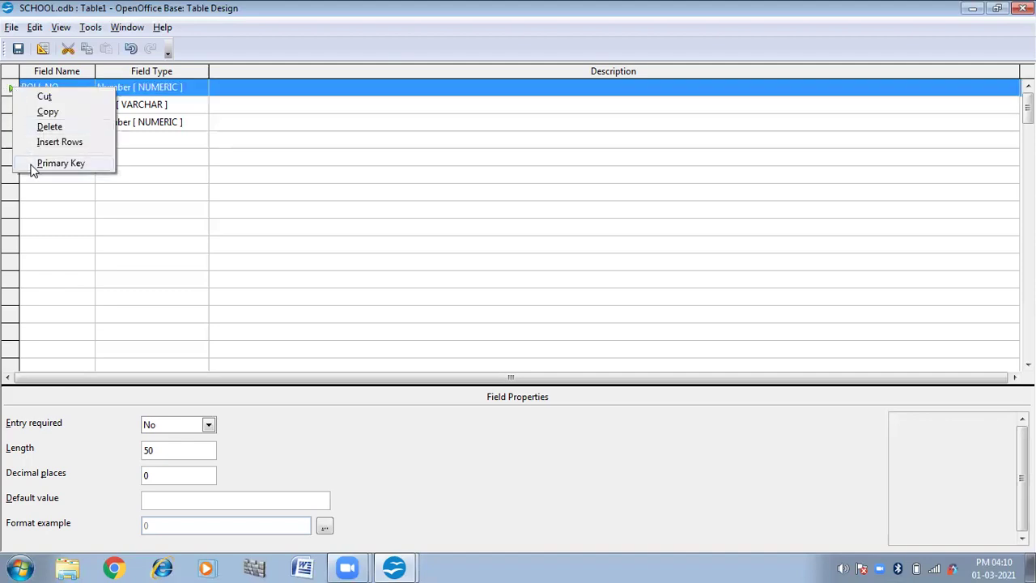
{"action": "left_click", "coordinate": [33, 165]}
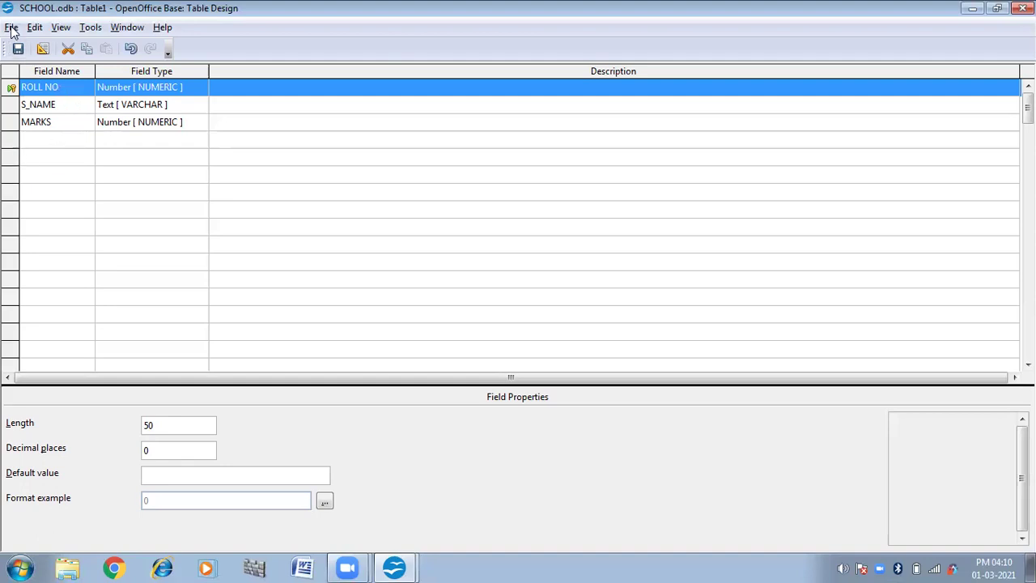
Step: Save the table design under the name STUDENT_TABLE
{"action": "left_click", "coordinate": [11, 29]}
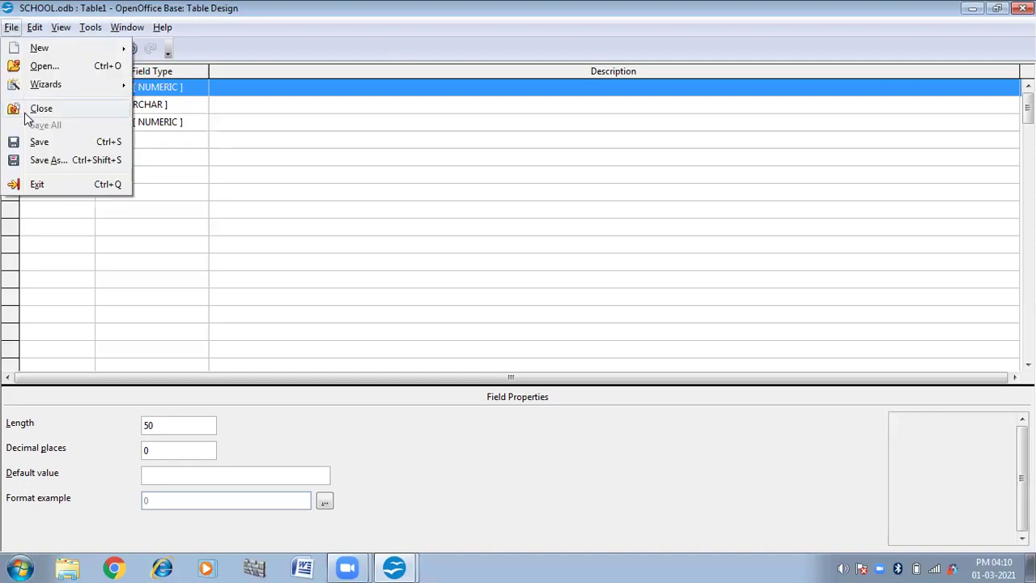
{"action": "left_click", "coordinate": [38, 143]}
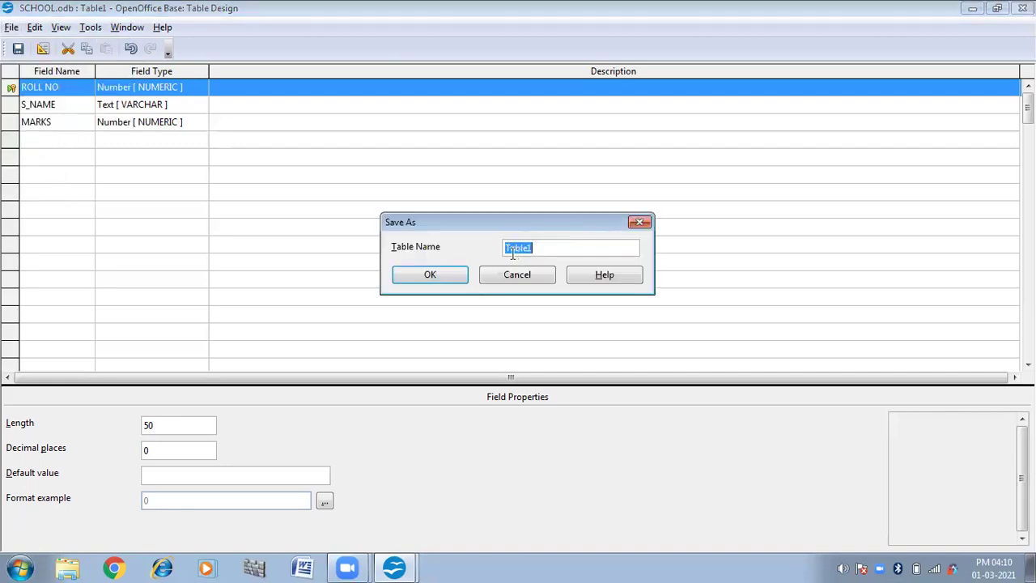
{"action": "key", "text": "BackSpace"}
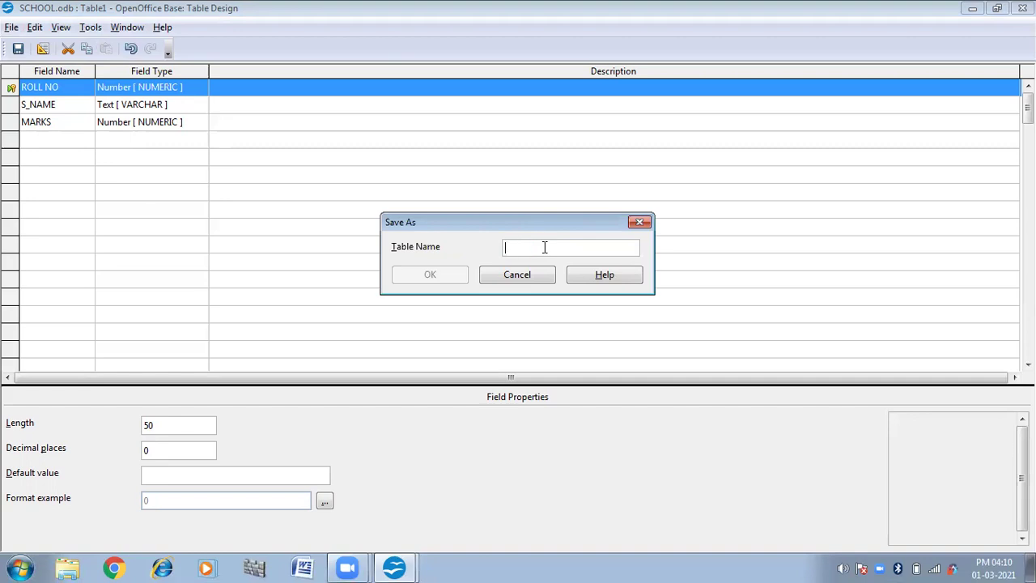
{"action": "type", "text": "s"}
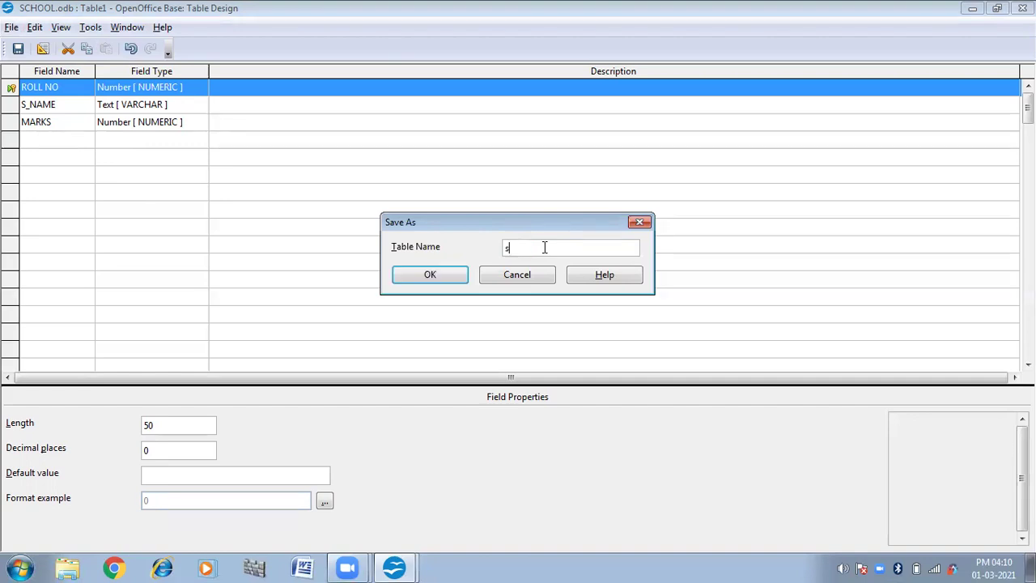
{"action": "key", "text": "BackSpace"}
{"action": "type", "text": "STUDENT"}
{"action": "type", "text": " TABLE"}
{"action": "left_click", "coordinate": [419, 276]}
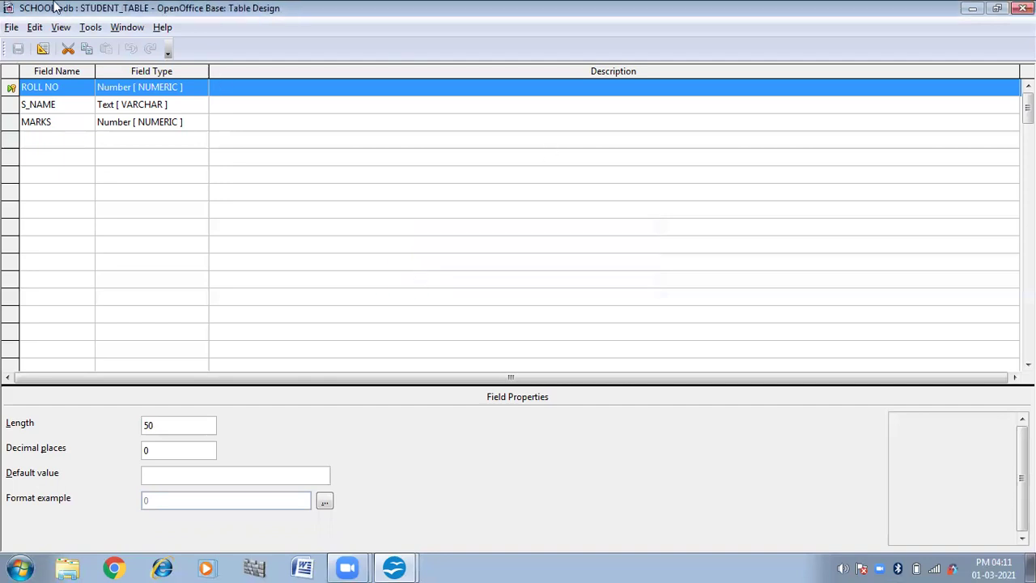
Step: Close the table design and open STUDENT_TABLE for data entry
{"action": "left_click", "coordinate": [11, 26]}
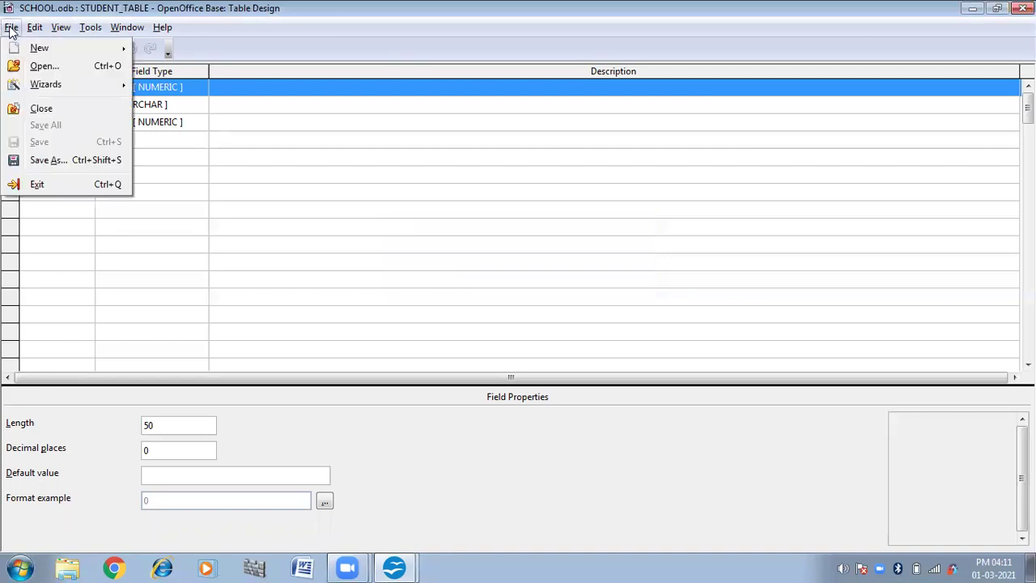
{"action": "left_click", "coordinate": [21, 113]}
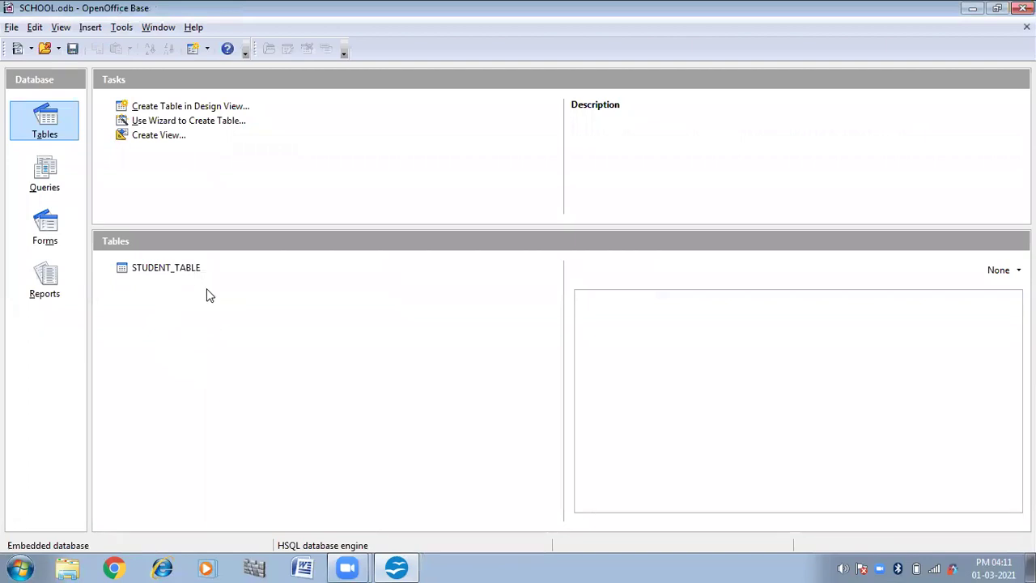
{"action": "left_click", "coordinate": [138, 274]}
{"action": "double_click", "coordinate": [137, 274]}
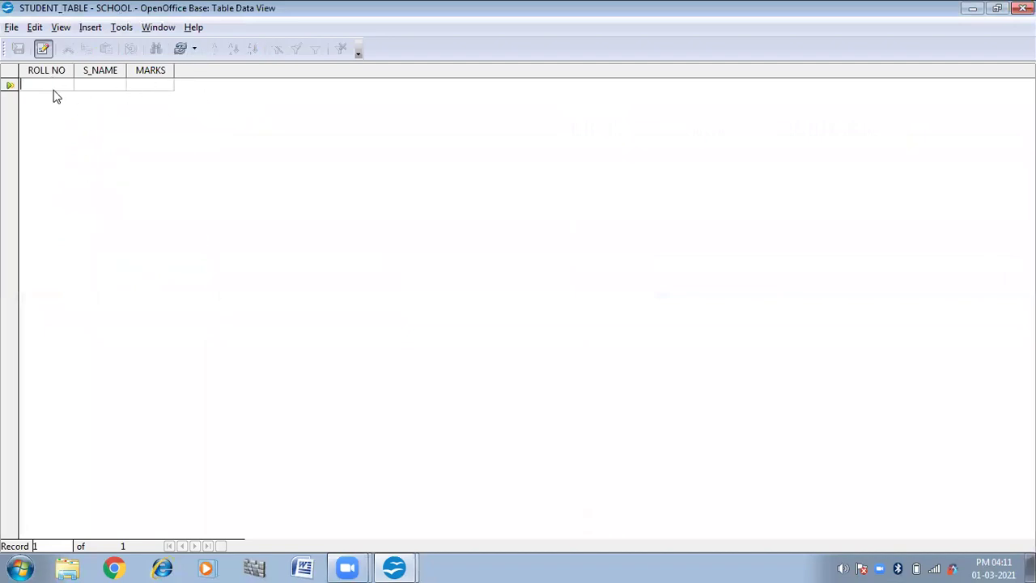
Step: Enter records 1, NEHA, 89 and 2, ROHAN, 56
{"action": "type", "text": "1"}
{"action": "type", "text": "NEH"}
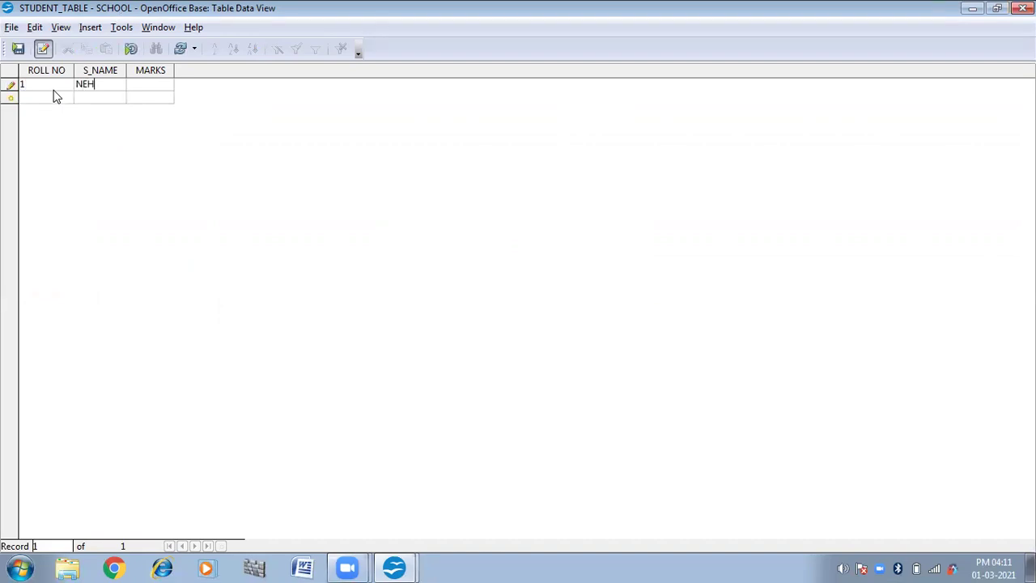
{"action": "type", "text": "A"}
{"action": "type", "text": "89"}
{"action": "key", "text": "Down"}
{"action": "type", "text": "2"}
{"action": "key", "text": "Tab"}
{"action": "type", "text": "ROHAN"}
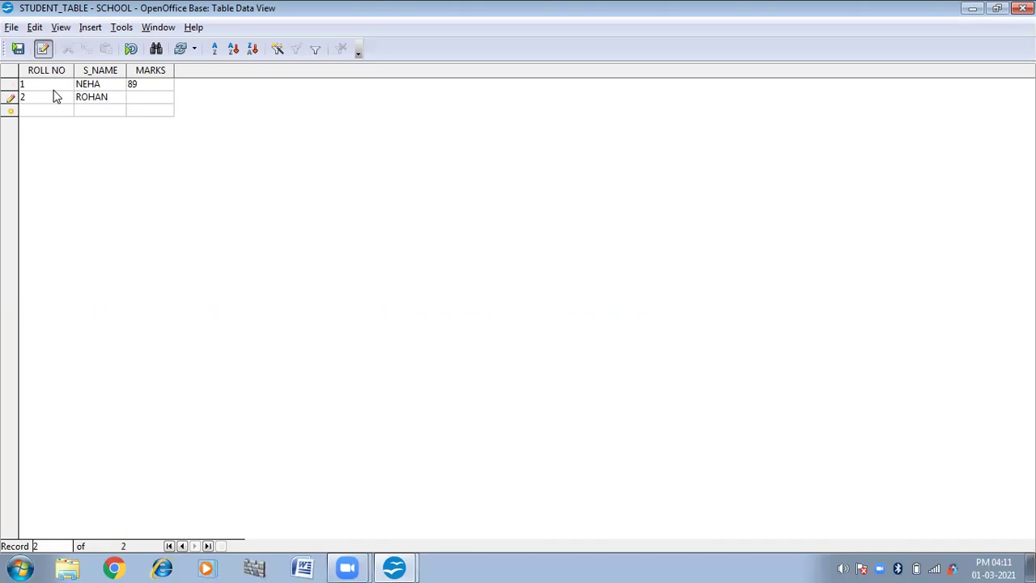
{"action": "type", "text": "56"}
{"action": "key", "text": "Down"}
Step: Enter the third record: roll number 3, POOJA, marks 70
{"action": "type", "text": "3"}
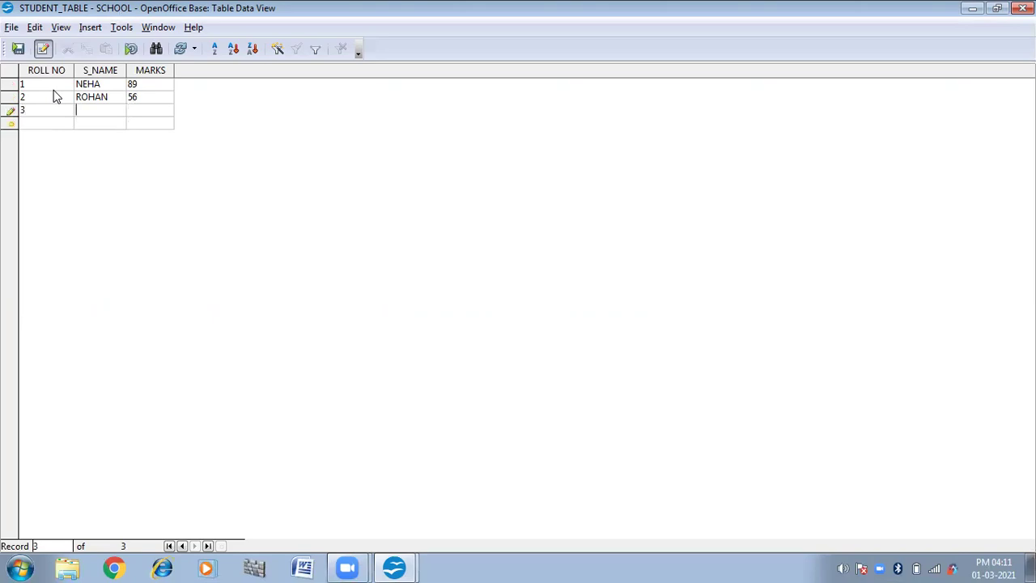
{"action": "type", "text": "POOJA"}
{"action": "key", "text": "Tab"}
{"action": "type", "text": "70"}
{"action": "left_click", "coordinate": [36, 29]}
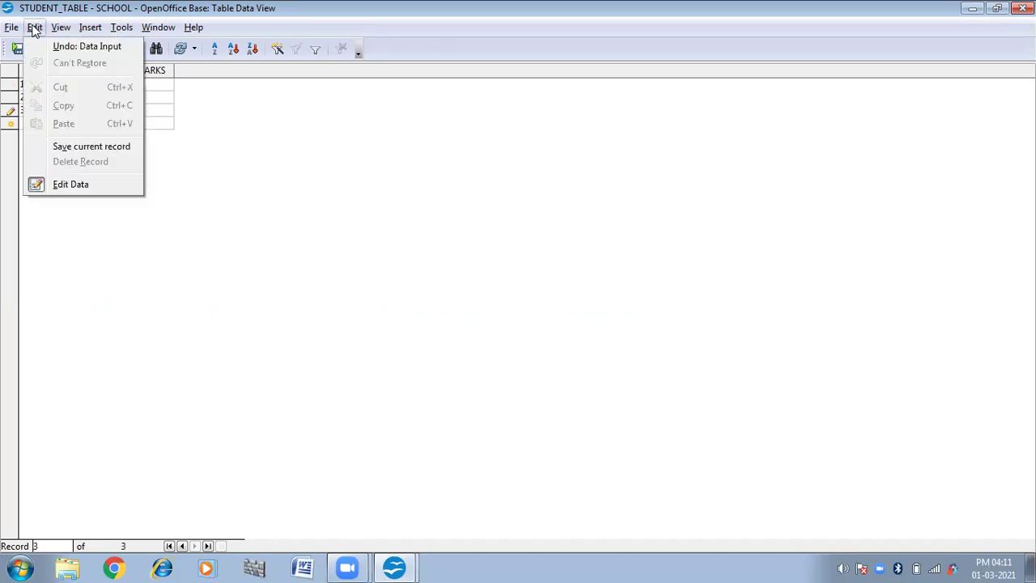
{"action": "left_click", "coordinate": [210, 183]}
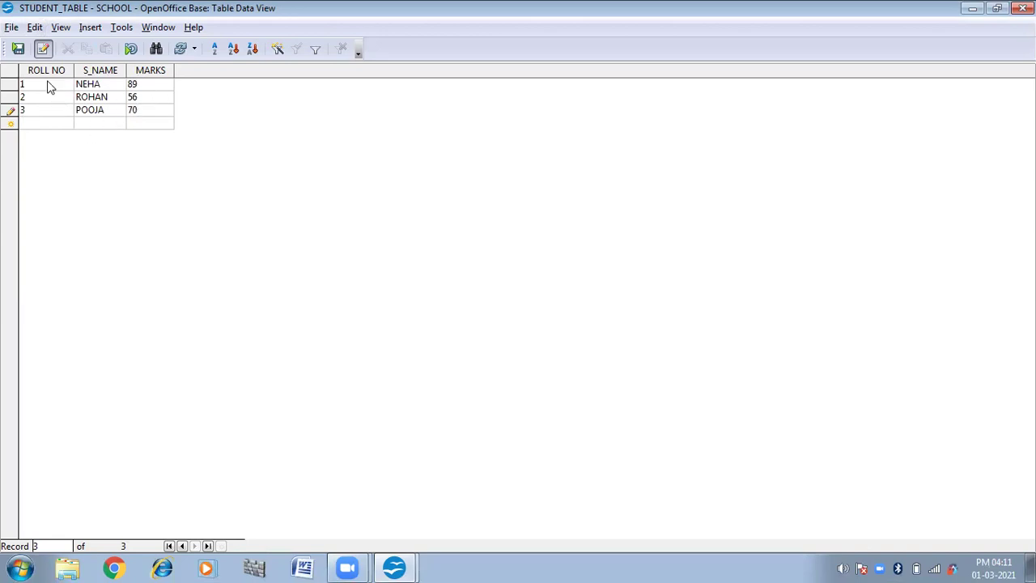
{"action": "left_click", "coordinate": [10, 27]}
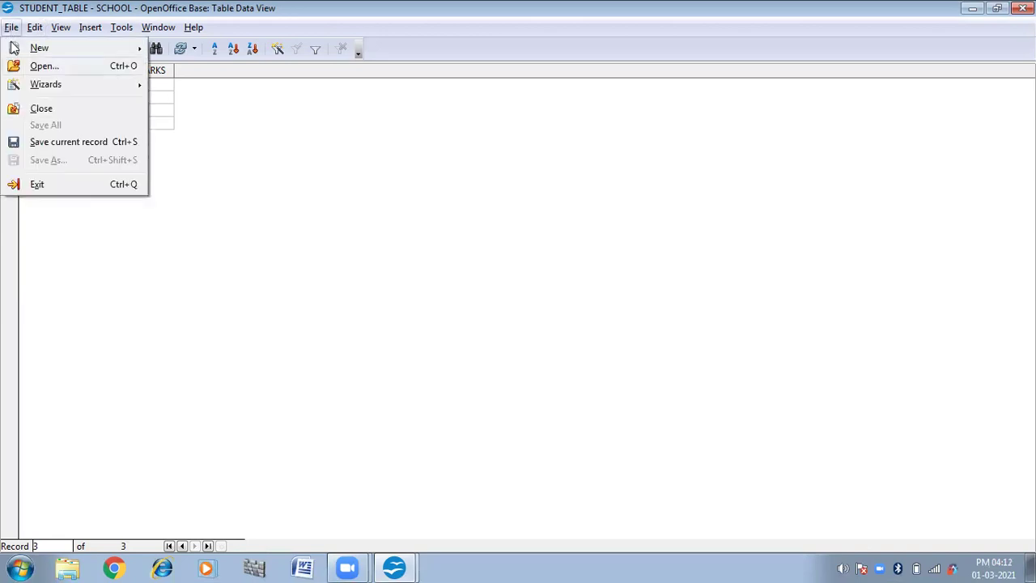
Step: Save the current record and close the STUDENT_TABLE data view
{"action": "left_click", "coordinate": [52, 144]}
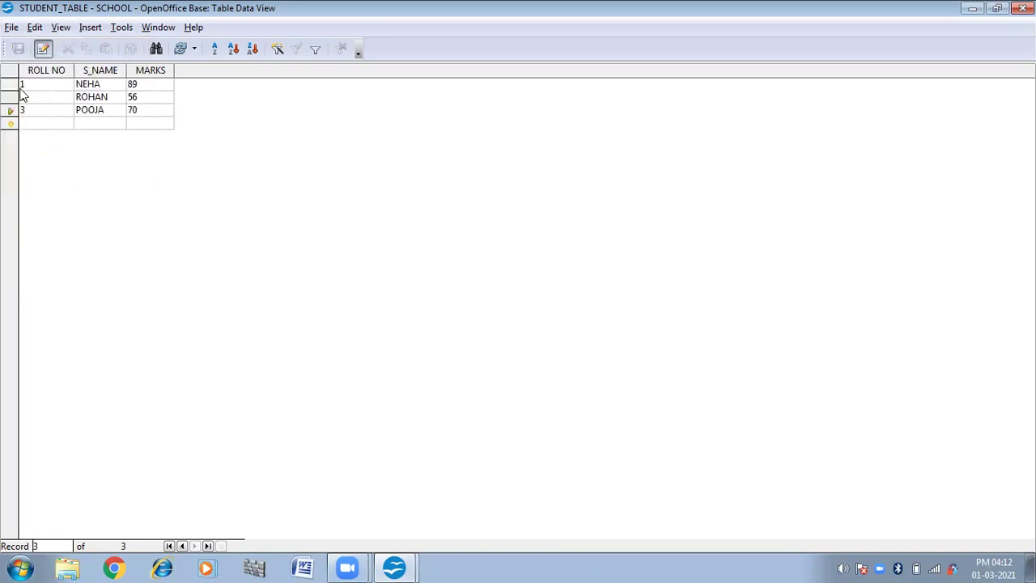
{"action": "left_click", "coordinate": [11, 27]}
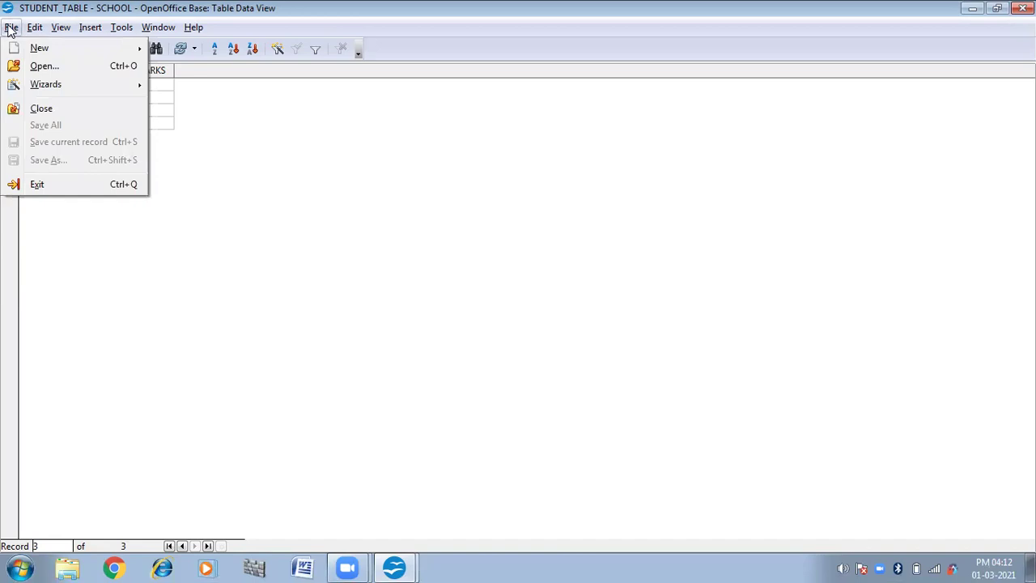
{"action": "left_click", "coordinate": [33, 107]}
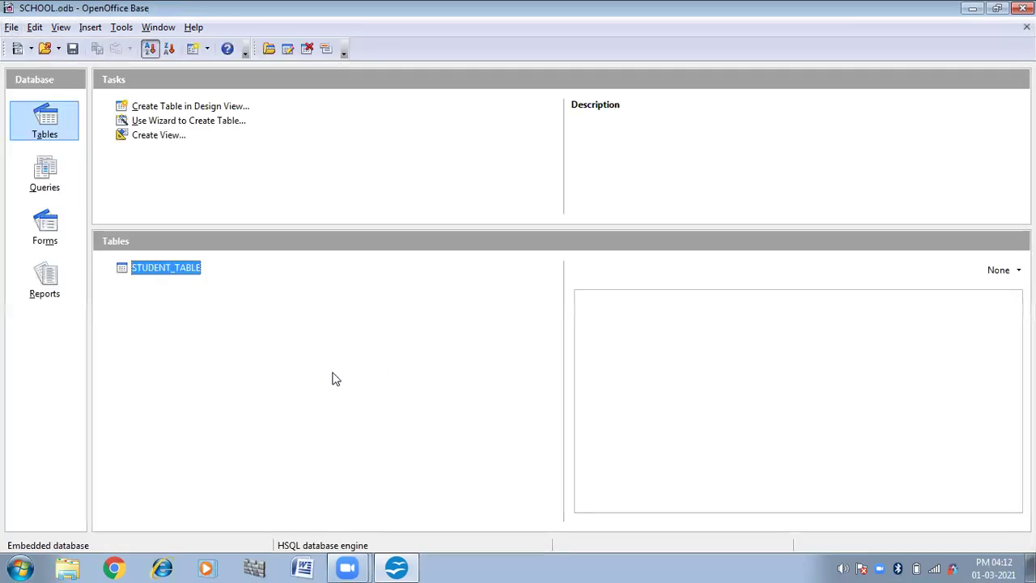
{"action": "double_click", "coordinate": [125, 271]}
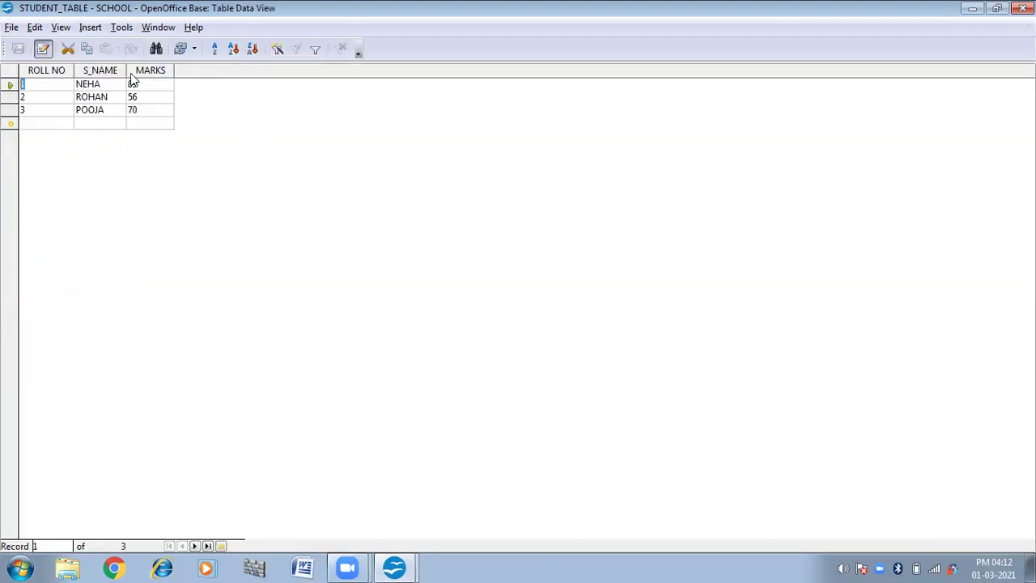
{"action": "left_click", "coordinate": [12, 30]}
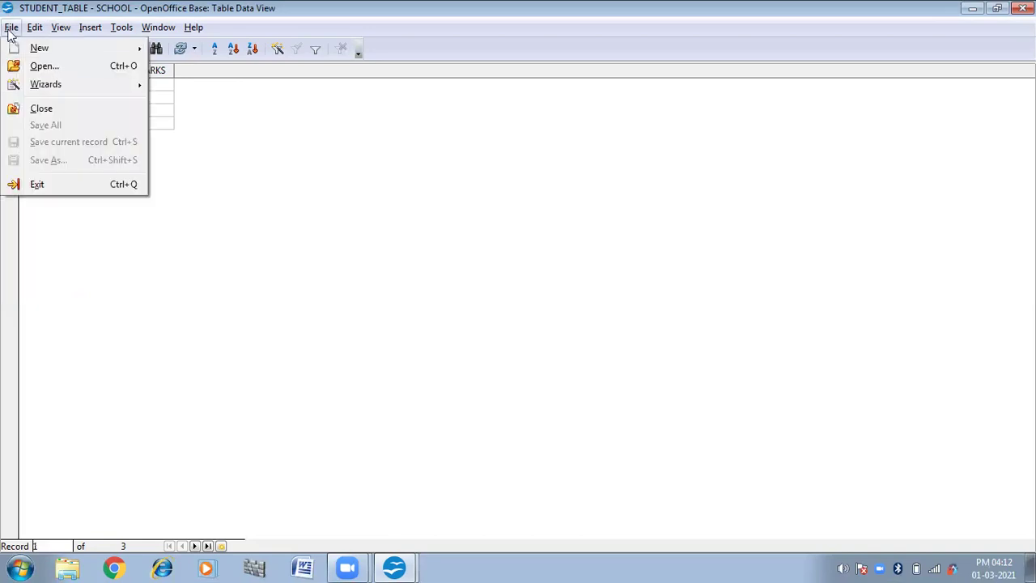
{"action": "left_click", "coordinate": [41, 109]}
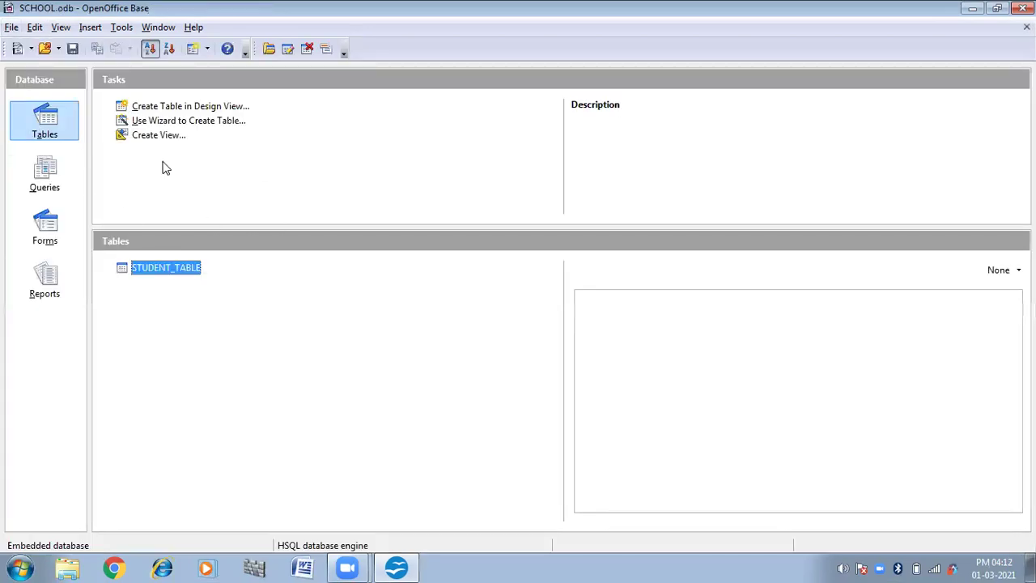
Step: In the Table Wizard, add AccountName, AccountNumber and AccountType from Personal > Accounts
{"action": "left_click", "coordinate": [205, 126]}
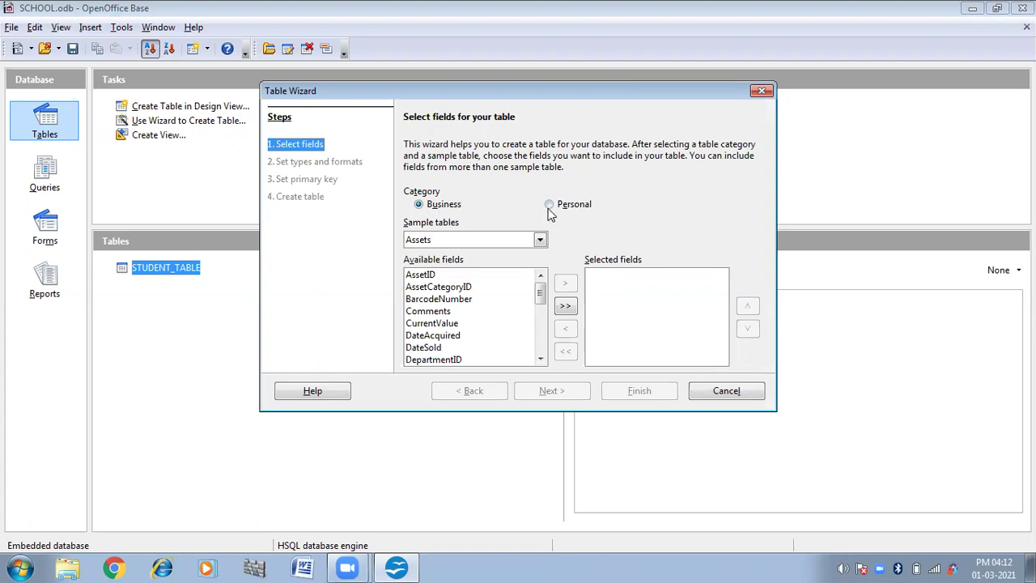
{"action": "left_click", "coordinate": [551, 205]}
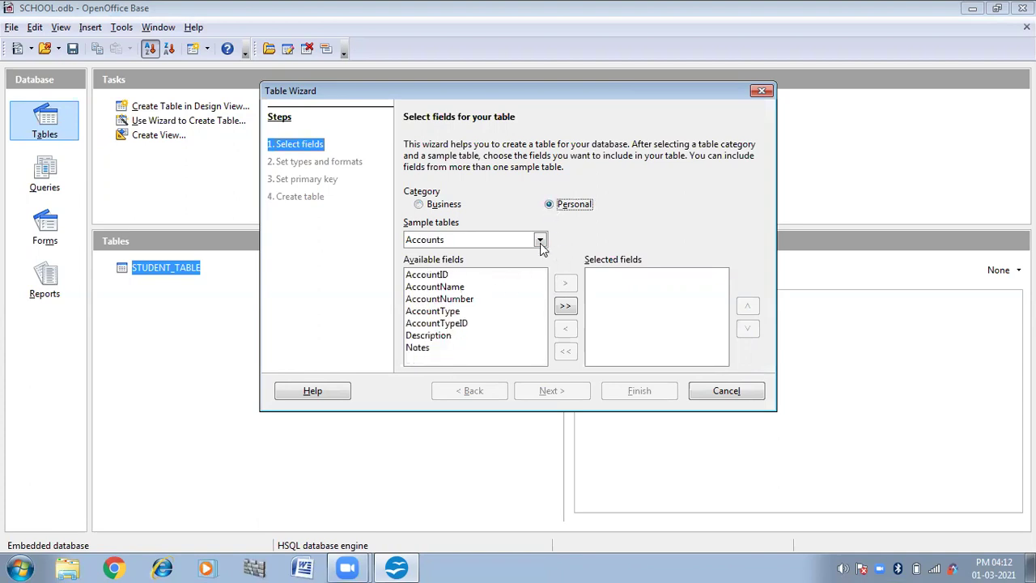
{"action": "left_click", "coordinate": [540, 239]}
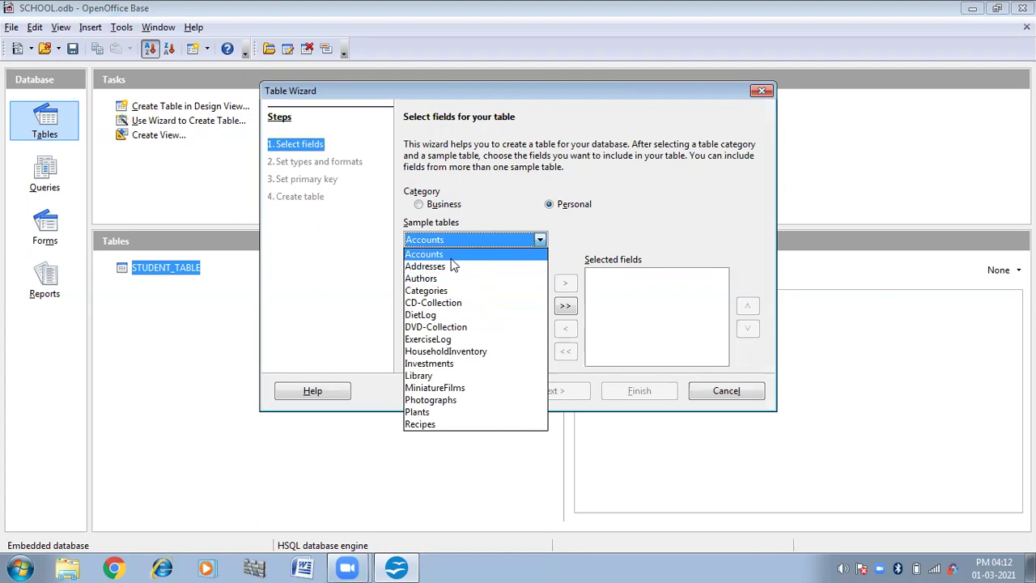
{"action": "left_click", "coordinate": [451, 259]}
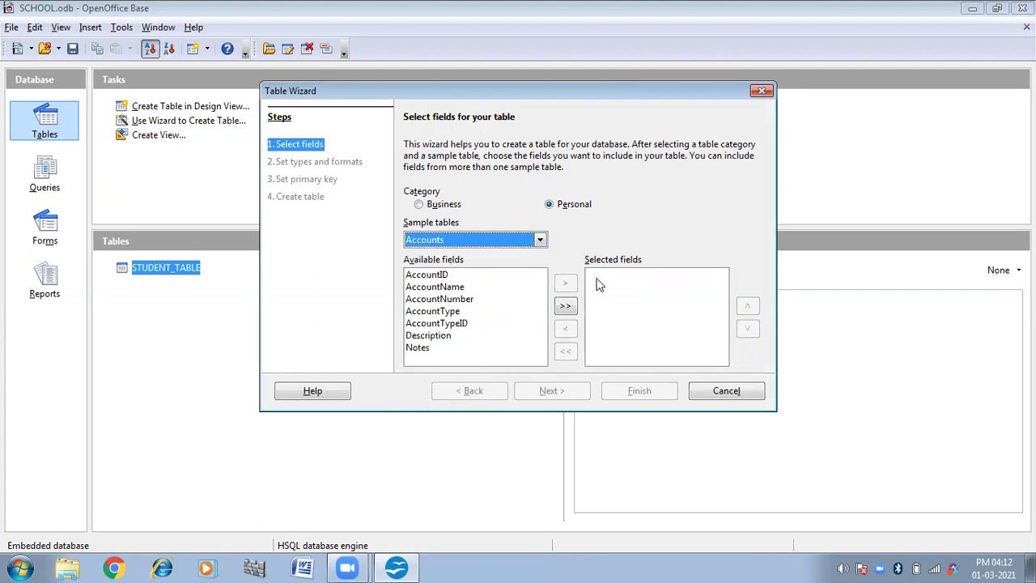
{"action": "left_click", "coordinate": [453, 287]}
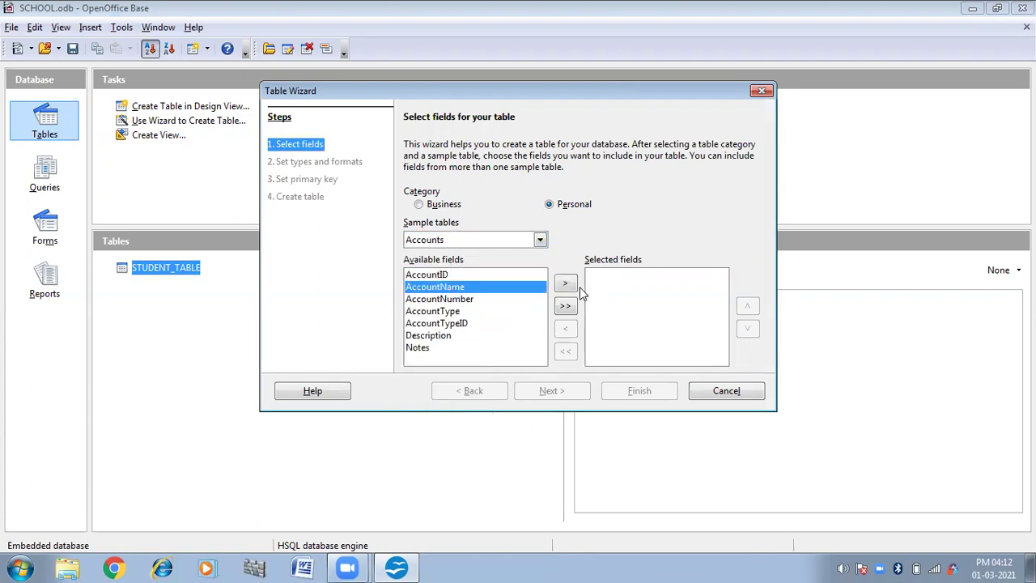
{"action": "left_click", "coordinate": [565, 282]}
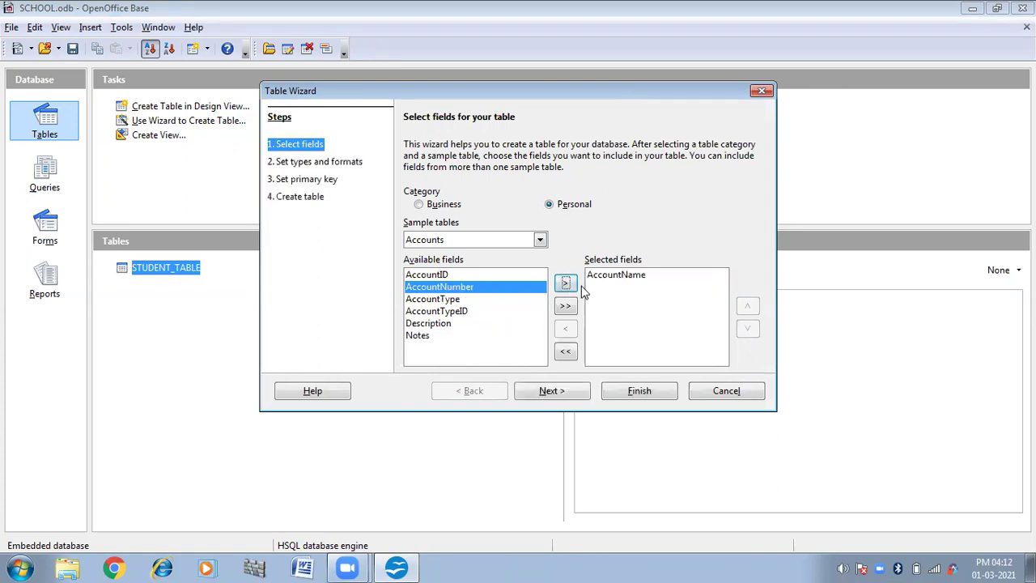
{"action": "left_click", "coordinate": [565, 285]}
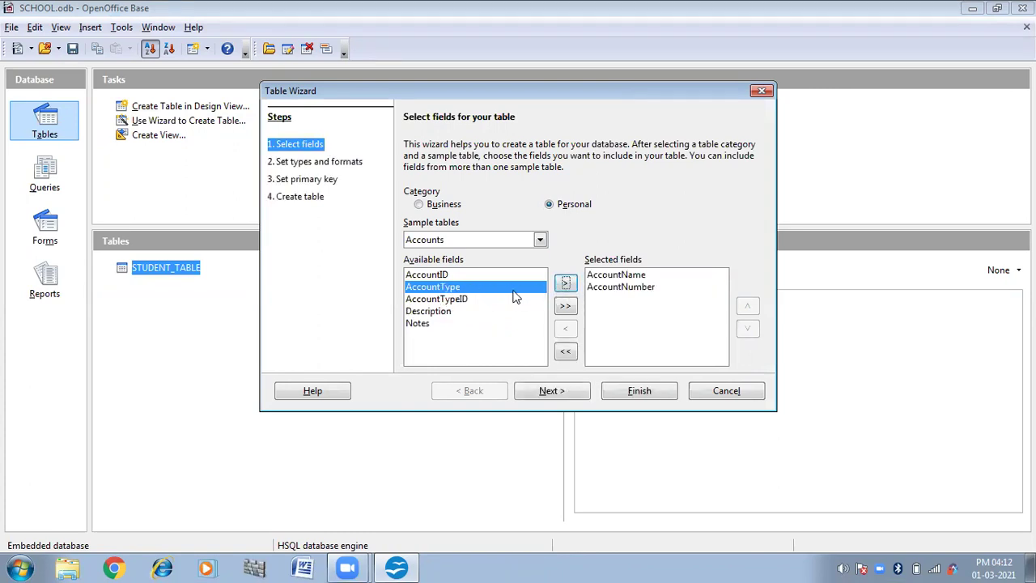
{"action": "left_click", "coordinate": [568, 287]}
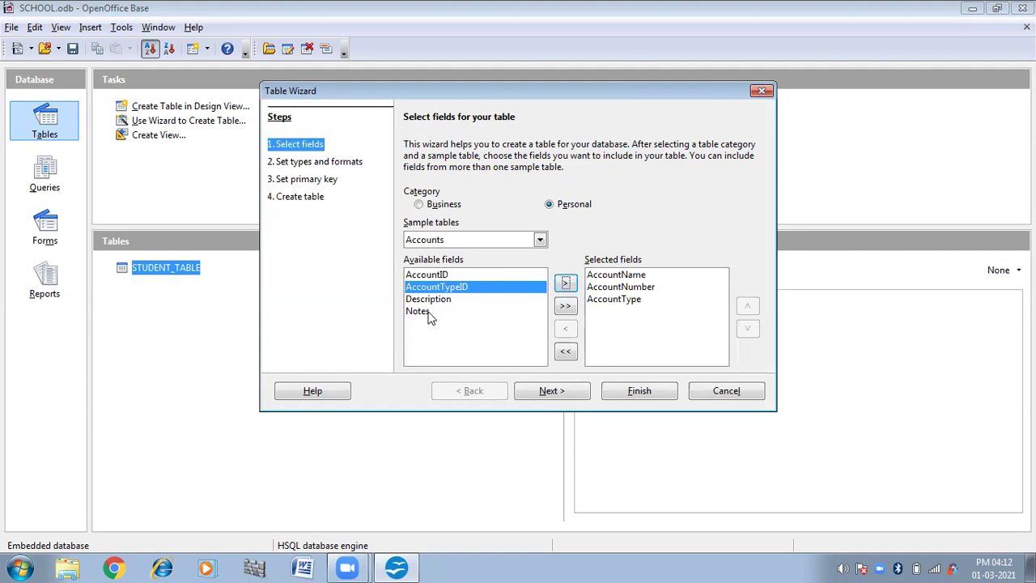
{"action": "left_click", "coordinate": [543, 391]}
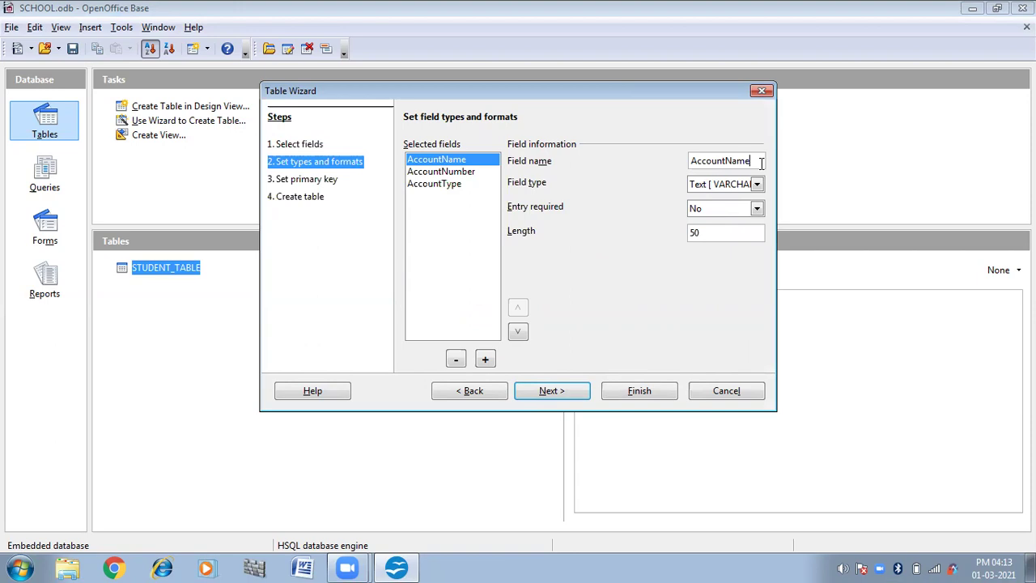
Step: Rename AccountName to STUDENT_ID and set its type to Number [ NUMERIC ]
{"action": "key", "text": "BackSpace"}
{"action": "key", "text": "BackSpace"}
{"action": "key", "text": "BackSpace"}
{"action": "key", "text": "BackSpace"}
{"action": "key", "text": "BackSpace"}
{"action": "key", "text": "BackSpace"}
{"action": "key", "text": "BackSpace"}
{"action": "key", "text": "BackSpace"}
{"action": "key", "text": "BackSpace"}
{"action": "key", "text": "BackSpace"}
{"action": "type", "text": "STUDE"}
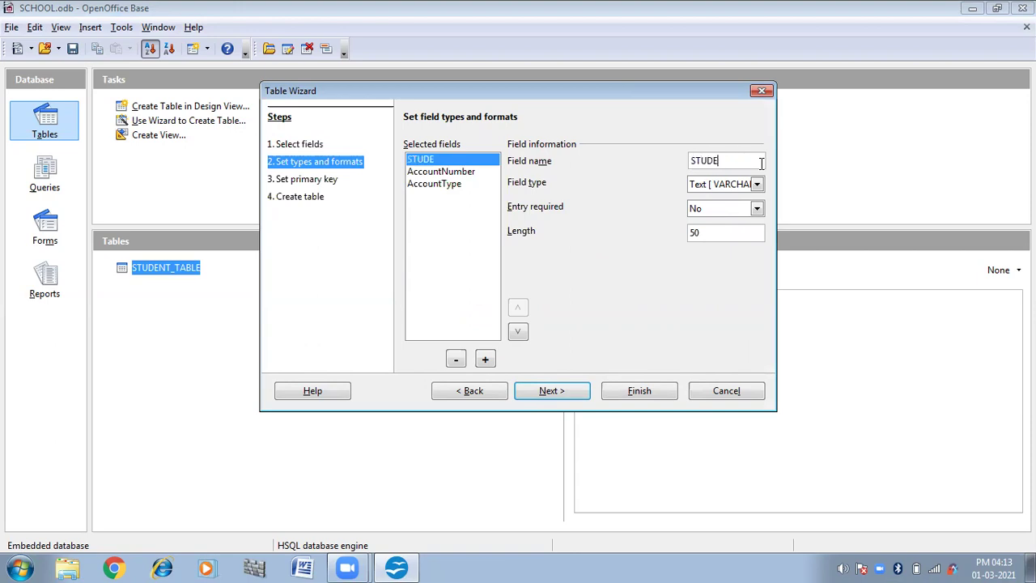
{"action": "type", "text": "NT"}
{"action": "type", "text": "_"}
{"action": "key", "text": "BackSpace"}
{"action": "type", "text": "ID"}
{"action": "left_click", "coordinate": [757, 185]}
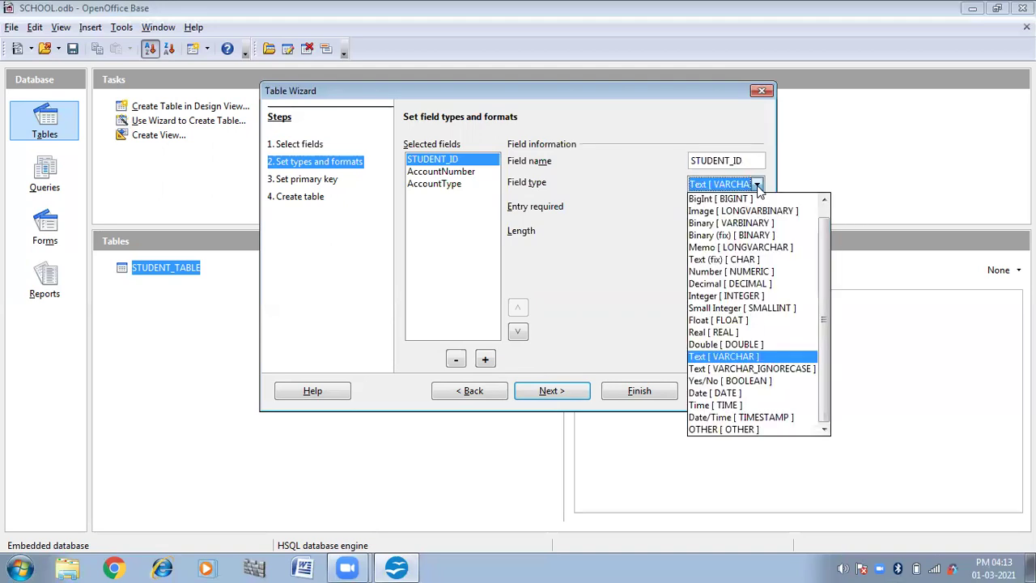
{"action": "left_click", "coordinate": [746, 276]}
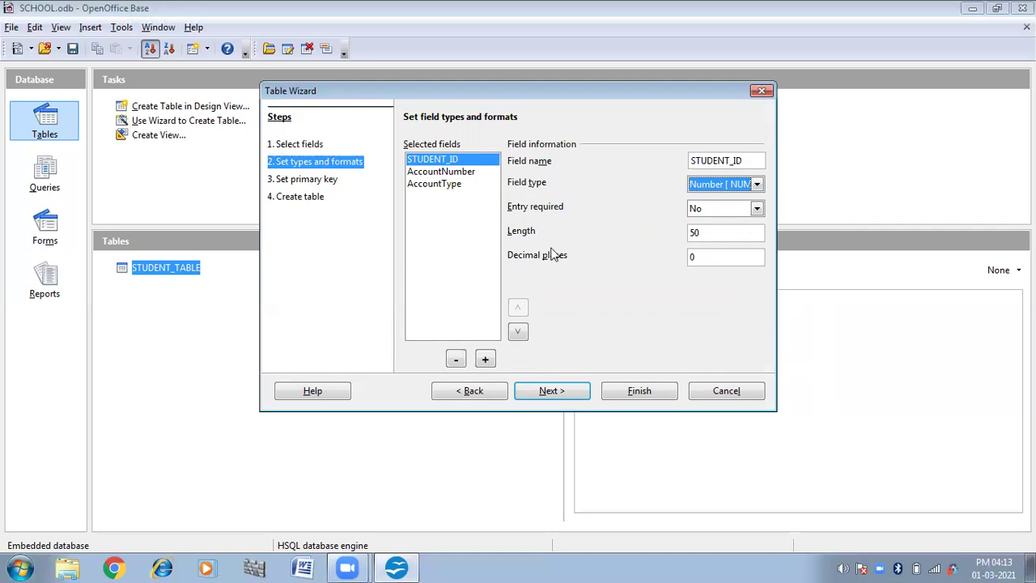
Step: Rename AccountNumber to FATHER_NAME and AccountType to ADDRESS
{"action": "left_click", "coordinate": [454, 171]}
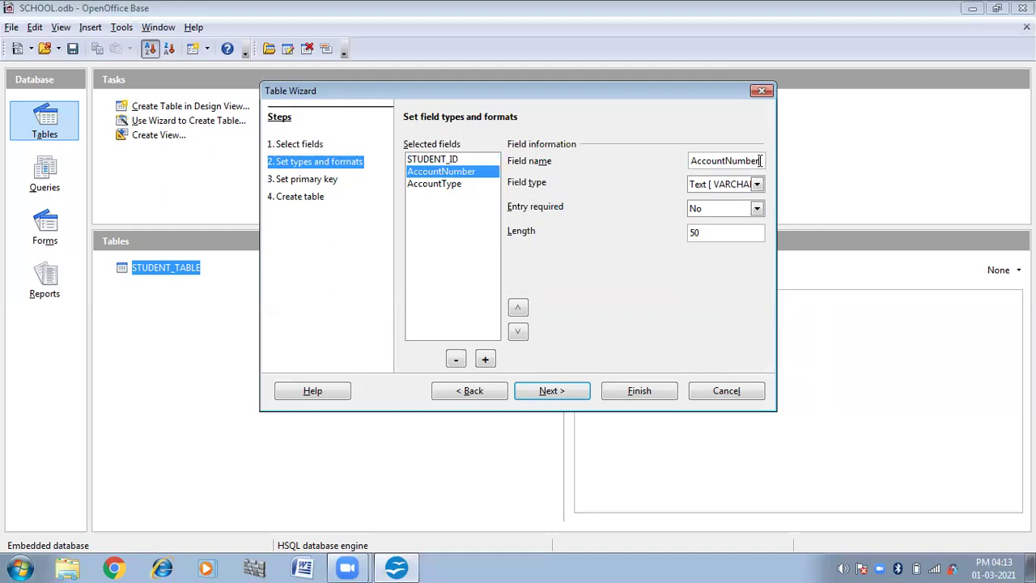
{"action": "key", "text": "BackSpace"}
{"action": "key", "text": "BackSpace"}
{"action": "key", "text": "BackSpace"}
{"action": "key", "text": "BackSpace"}
{"action": "key", "text": "BackSpace"}
{"action": "key", "text": "BackSpace"}
{"action": "key", "text": "BackSpace"}
{"action": "key", "text": "BackSpace"}
{"action": "key", "text": "BackSpace"}
{"action": "key", "text": "BackSpace"}
{"action": "key", "text": "BackSpace"}
{"action": "key", "text": "BackSpace"}
{"action": "type", "text": "FATHER"}
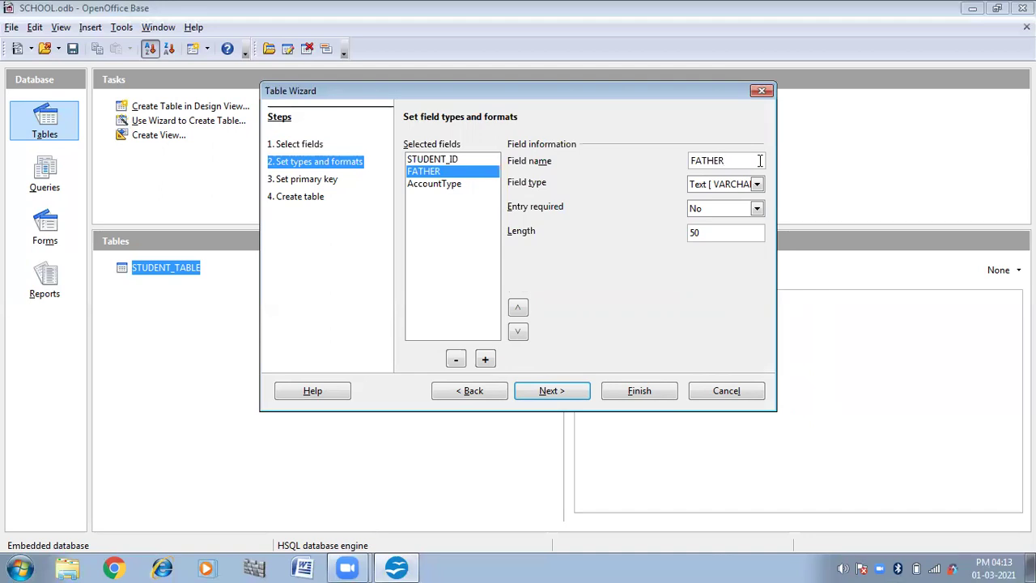
{"action": "type", "text": "_NAME"}
{"action": "left_click", "coordinate": [447, 184]}
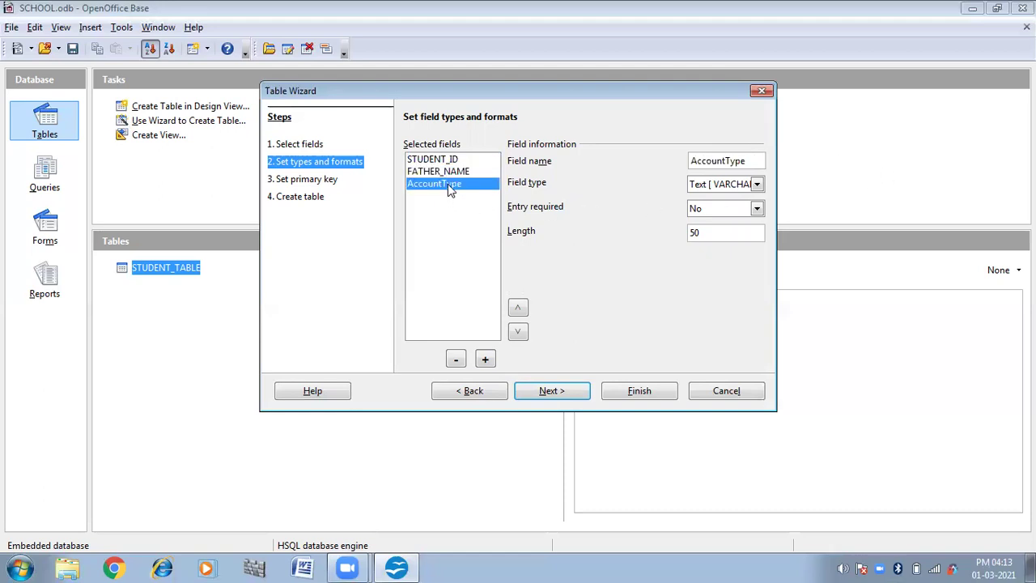
{"action": "left_click", "coordinate": [752, 157]}
{"action": "key", "text": "BackSpace"}
{"action": "key", "text": "BackSpace"}
{"action": "key", "text": "BackSpace"}
{"action": "key", "text": "BackSpace"}
{"action": "key", "text": "BackSpace"}
{"action": "key", "text": "BackSpace"}
{"action": "key", "text": "BackSpace"}
{"action": "key", "text": "BackSpace"}
{"action": "key", "text": "BackSpace"}
{"action": "key", "text": "BackSpace"}
{"action": "type", "text": "ADDRESS"}
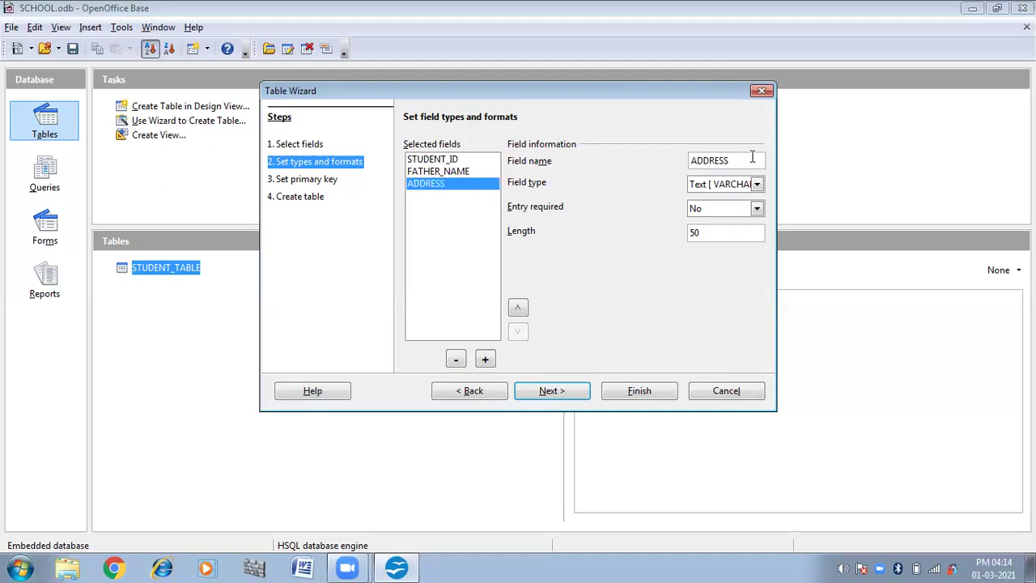
{"action": "left_click", "coordinate": [577, 396]}
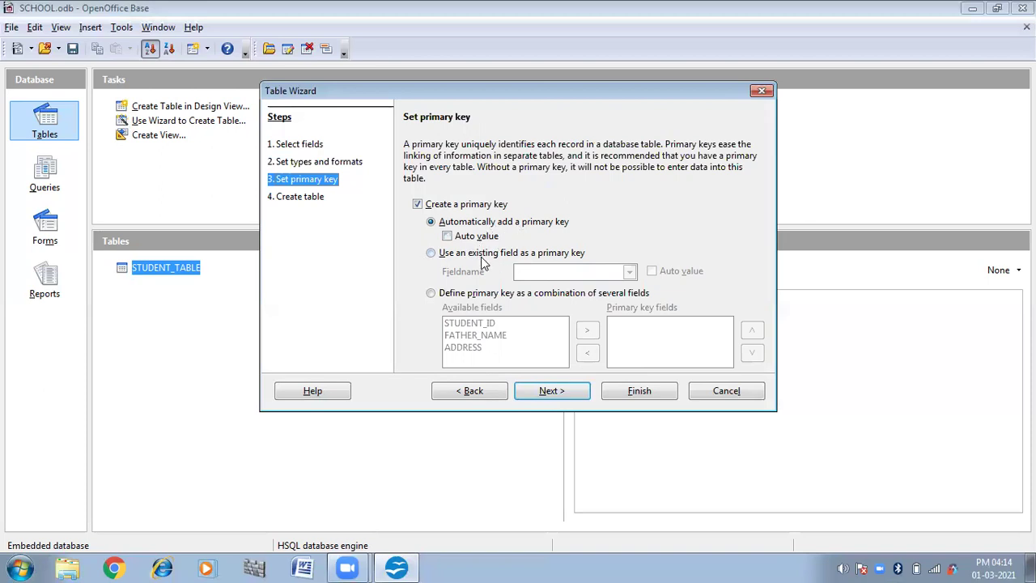
Step: Use the existing field STUDENT_ID as the table's primary key
{"action": "left_click", "coordinate": [431, 253]}
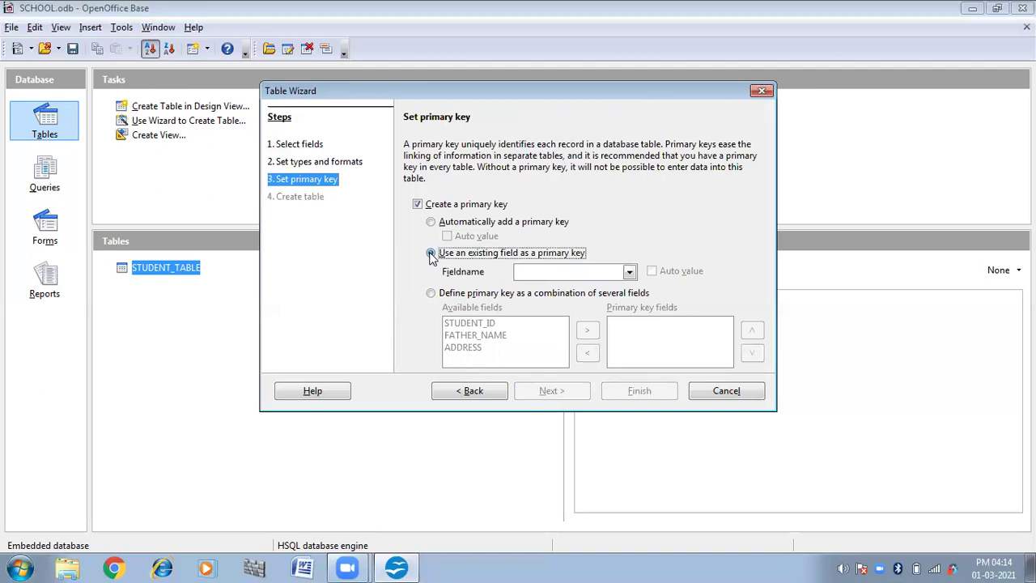
{"action": "left_click", "coordinate": [629, 273]}
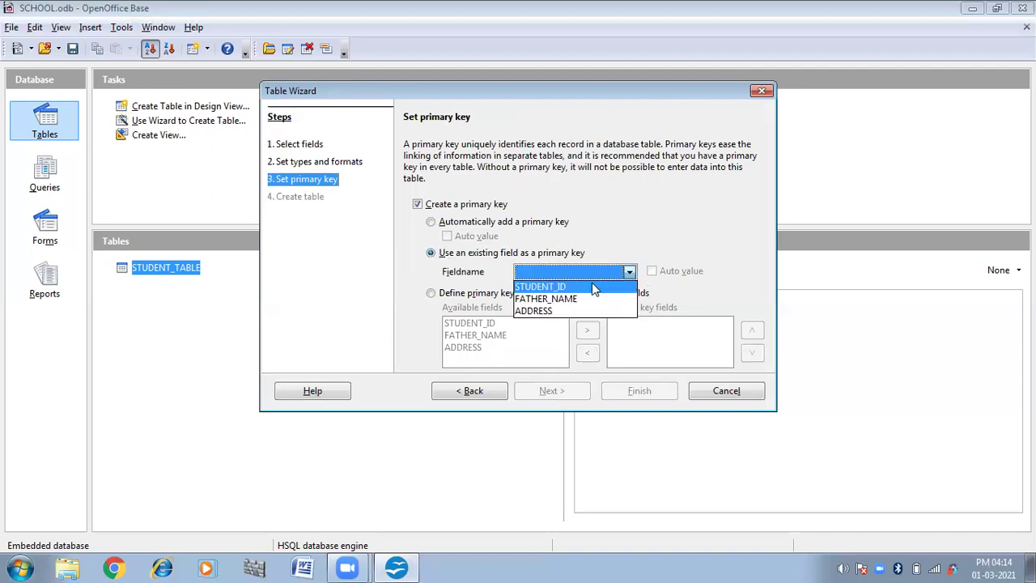
{"action": "left_click", "coordinate": [593, 287]}
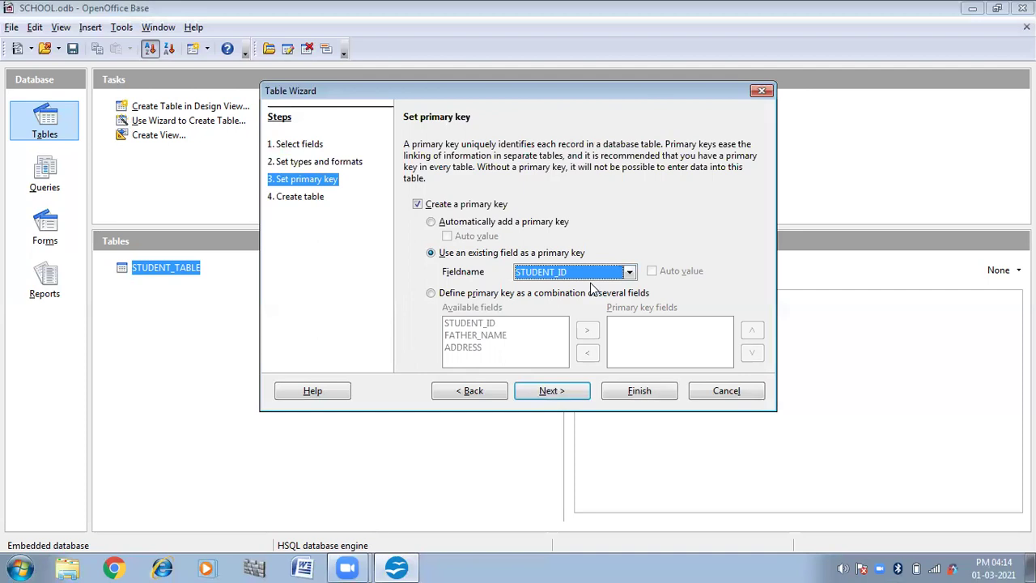
{"action": "left_click", "coordinate": [564, 395]}
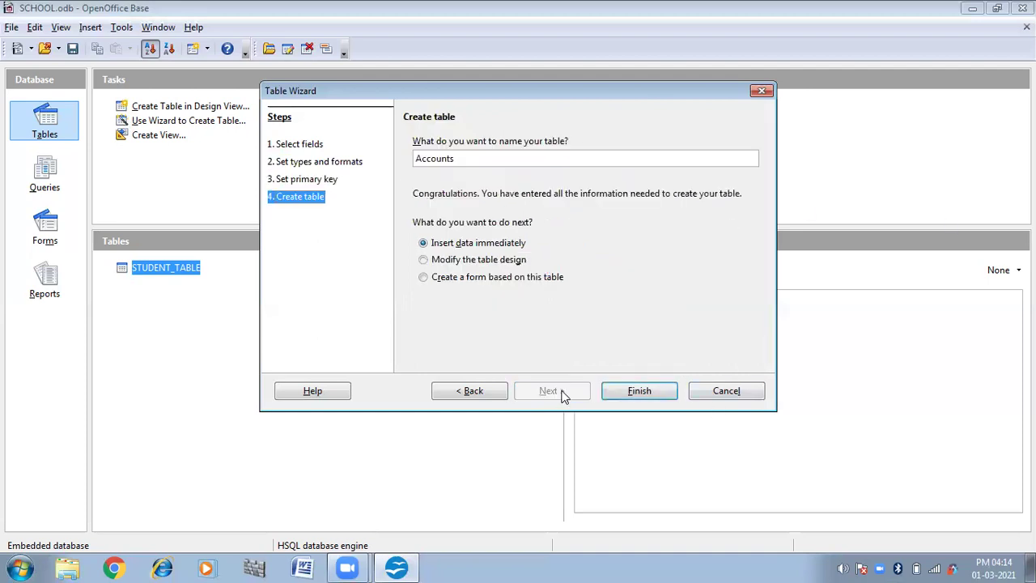
Step: Replace the suggested table name Accounts with STUDENT_DATA
{"action": "left_click", "coordinate": [492, 158]}
{"action": "key", "text": "BackSpace"}
{"action": "key", "text": "BackSpace"}
{"action": "key", "text": "BackSpace"}
{"action": "key", "text": "BackSpace"}
{"action": "key", "text": "BackSpace"}
{"action": "key", "text": "BackSpace"}
{"action": "key", "text": "BackSpace"}
{"action": "key", "text": "BackSpace"}
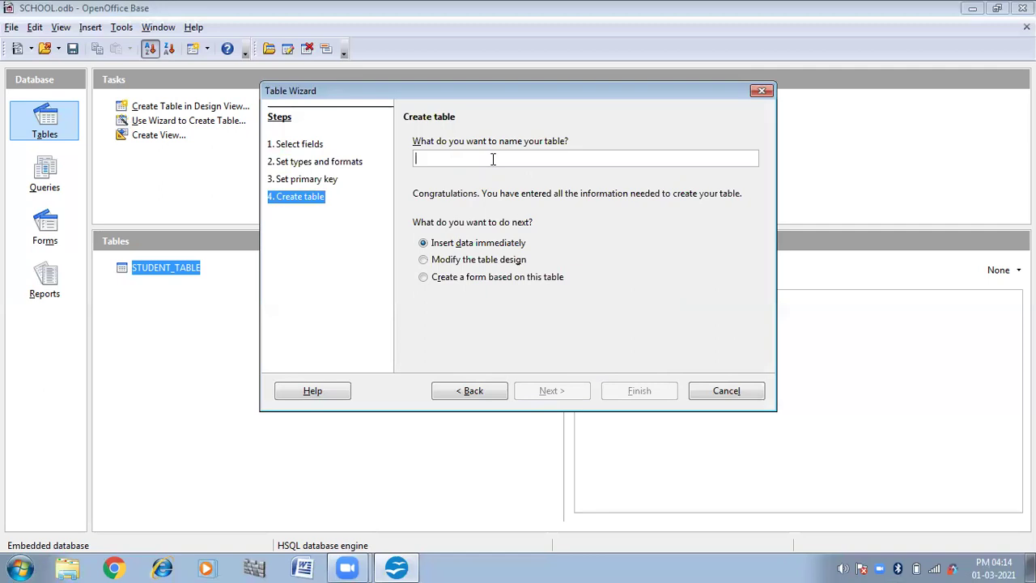
{"action": "type", "text": "STU"}
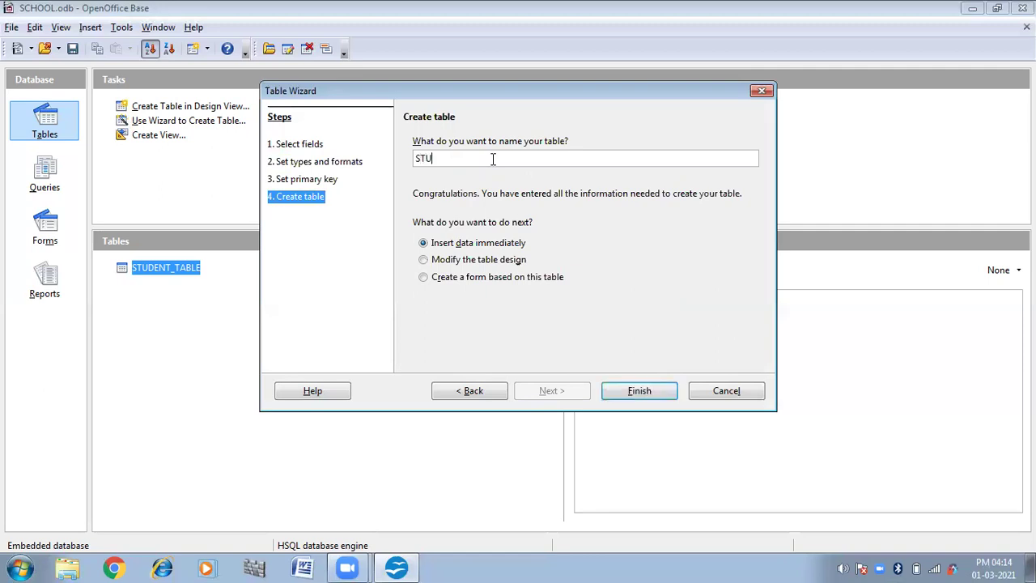
{"action": "type", "text": "DENT_DATA"}
Step: Finish the wizard and enter record with STUDENT_ID 1, its father's name and address
{"action": "left_click", "coordinate": [639, 390]}
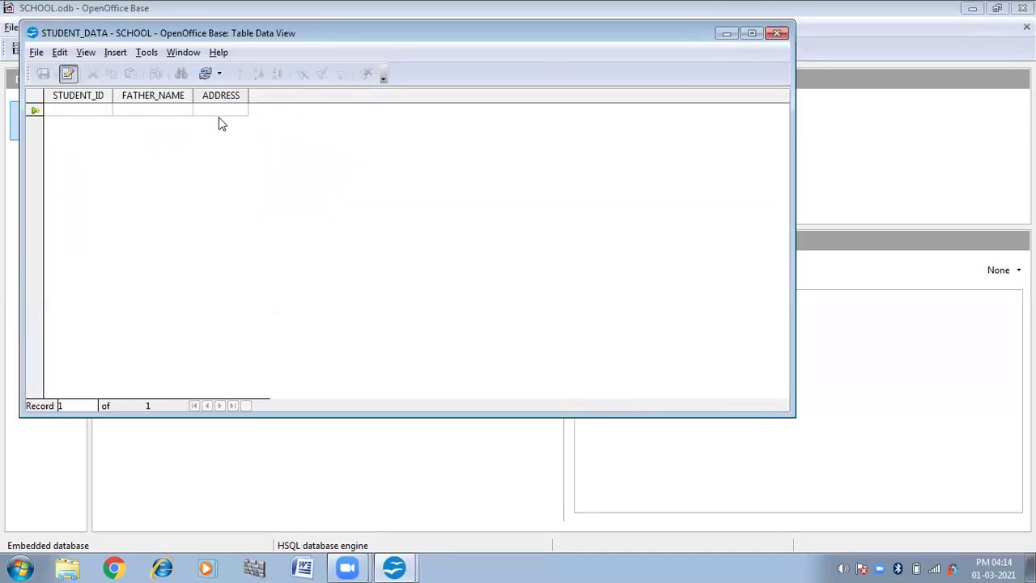
{"action": "type", "text": "1"}
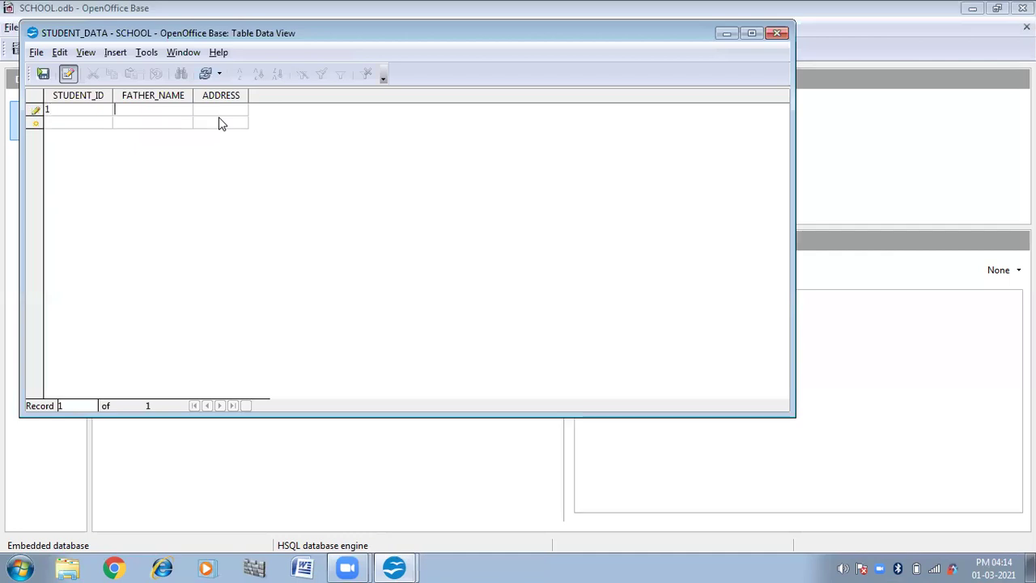
{"action": "key", "text": "Tab"}
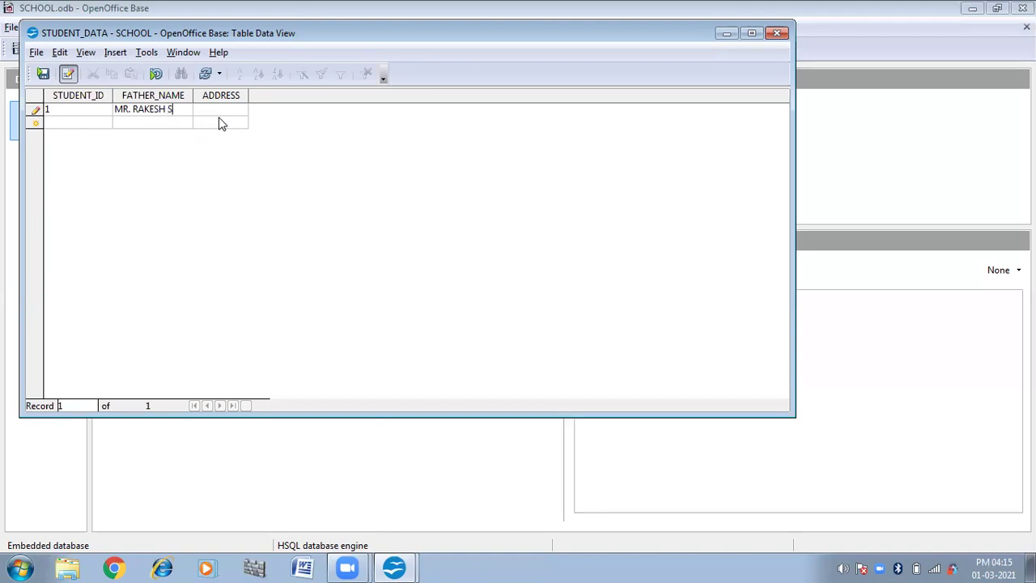
{"action": "key", "text": "Tab"}
{"action": "left_click", "coordinate": [220, 123]}
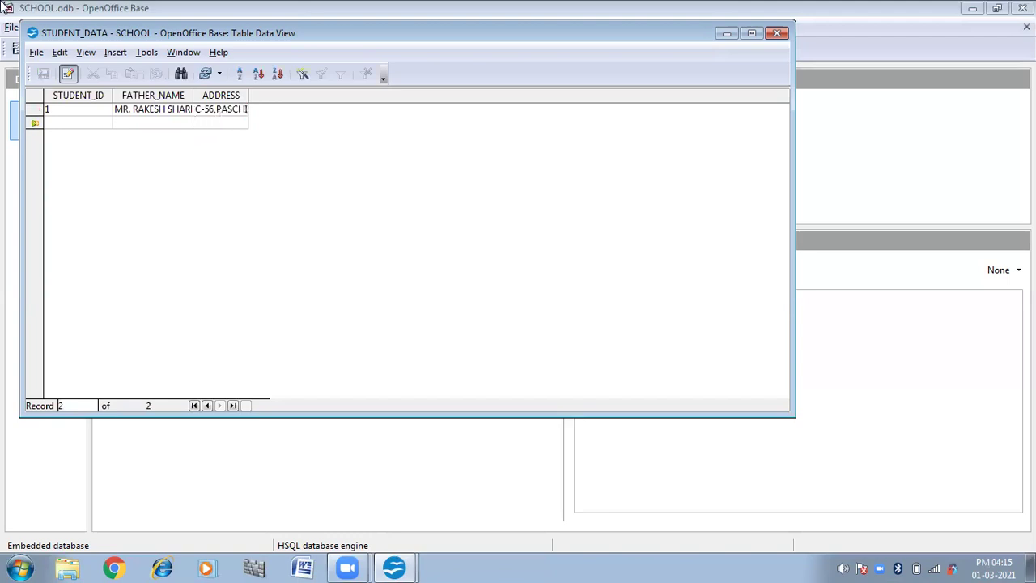
Step: Auto-fit the ADDRESS and FATHER_NAME columns to their contents
{"action": "left_click_drag", "start_coordinate": [193, 96], "coordinate": [193, 96]}
{"action": "double_click", "coordinate": [248, 96]}
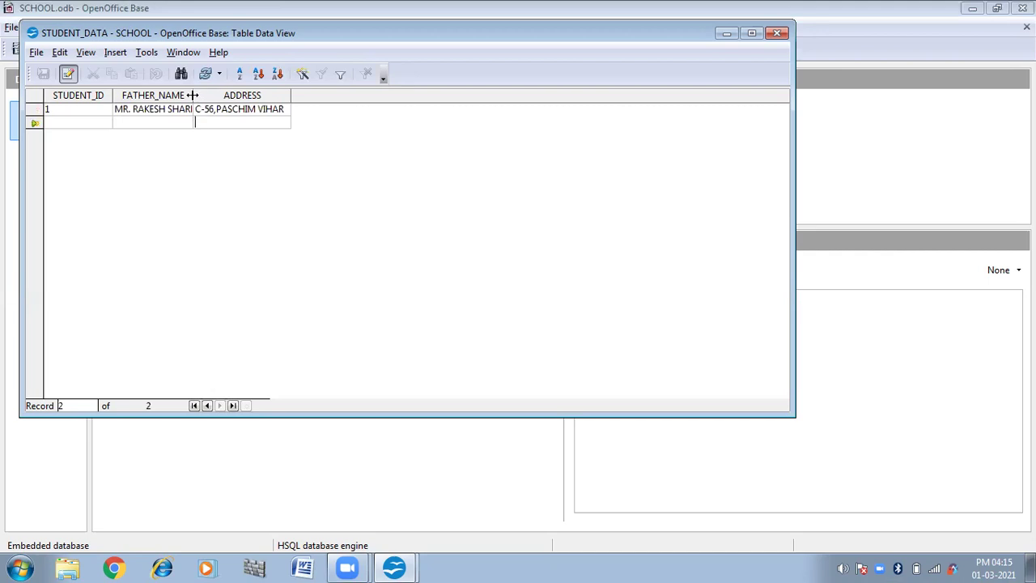
{"action": "double_click", "coordinate": [194, 95]}
Step: Enter the second record with STUDENT_ID 2, its father's name and address
{"action": "left_click", "coordinate": [99, 122]}
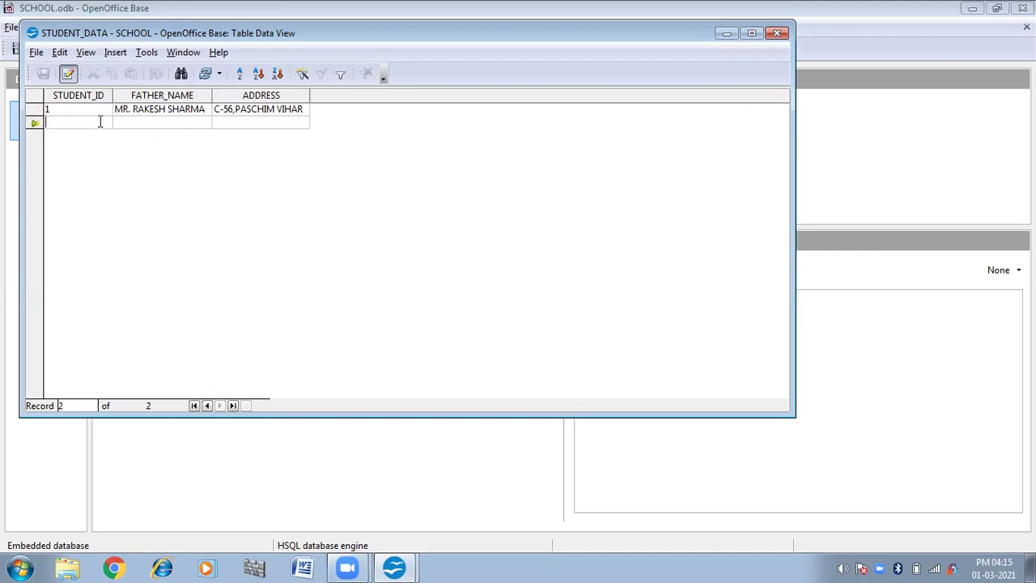
{"action": "type", "text": "2"}
{"action": "key", "text": "Tab"}
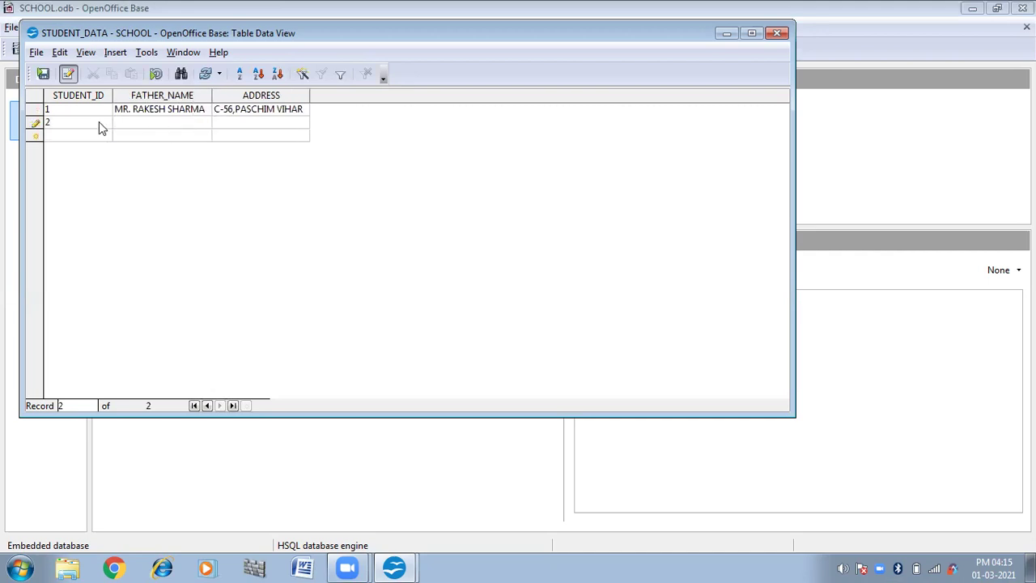
{"action": "key", "text": "Tab"}
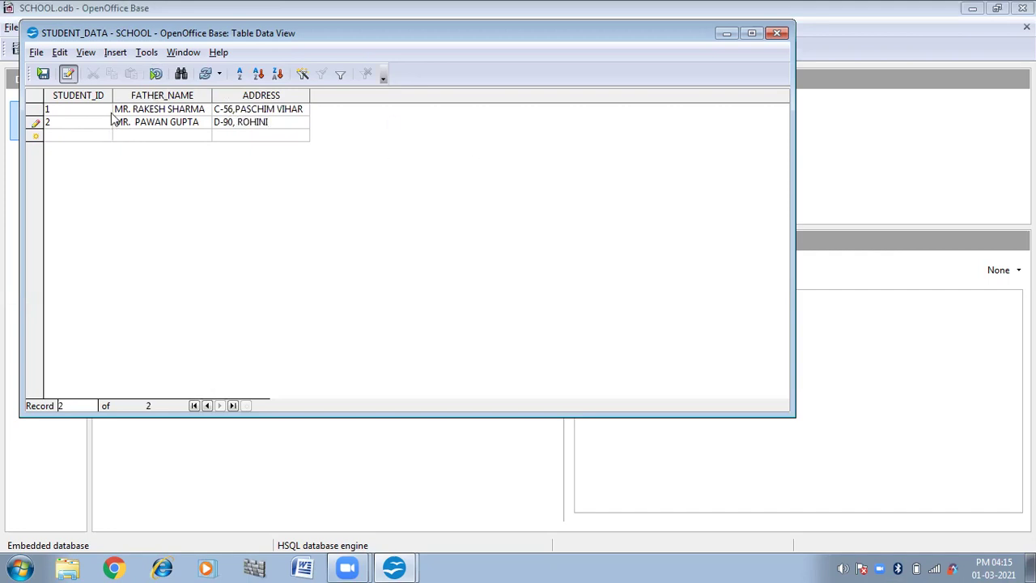
Step: Save the current record and close the STUDENT_DATA table window
{"action": "left_click", "coordinate": [37, 55]}
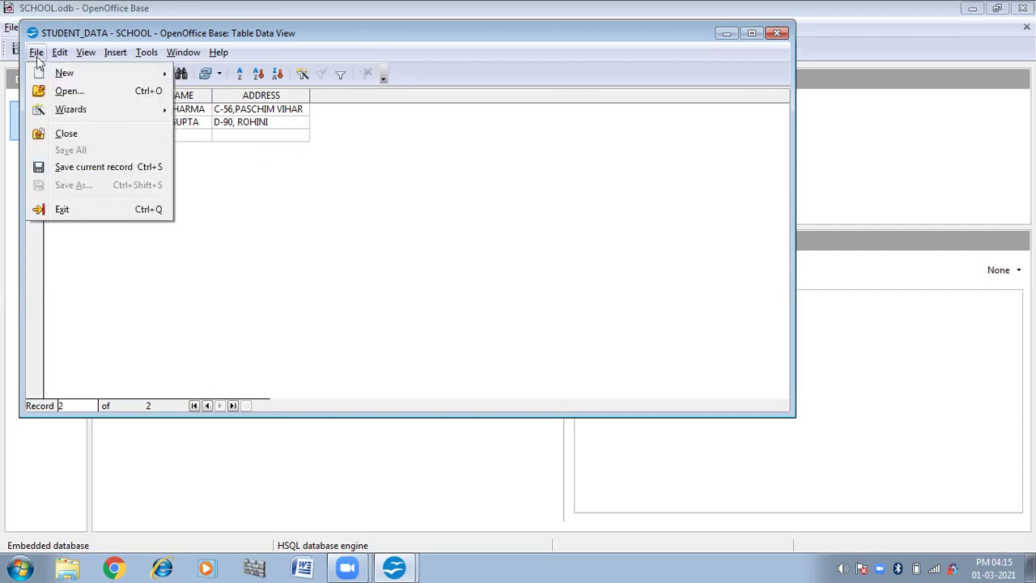
{"action": "left_click", "coordinate": [65, 168]}
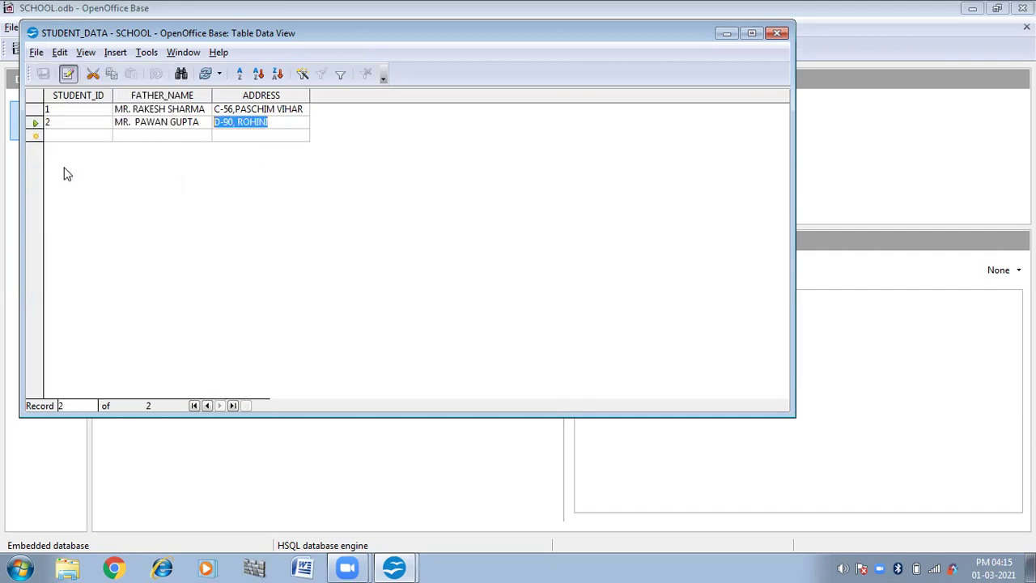
{"action": "left_click", "coordinate": [37, 52]}
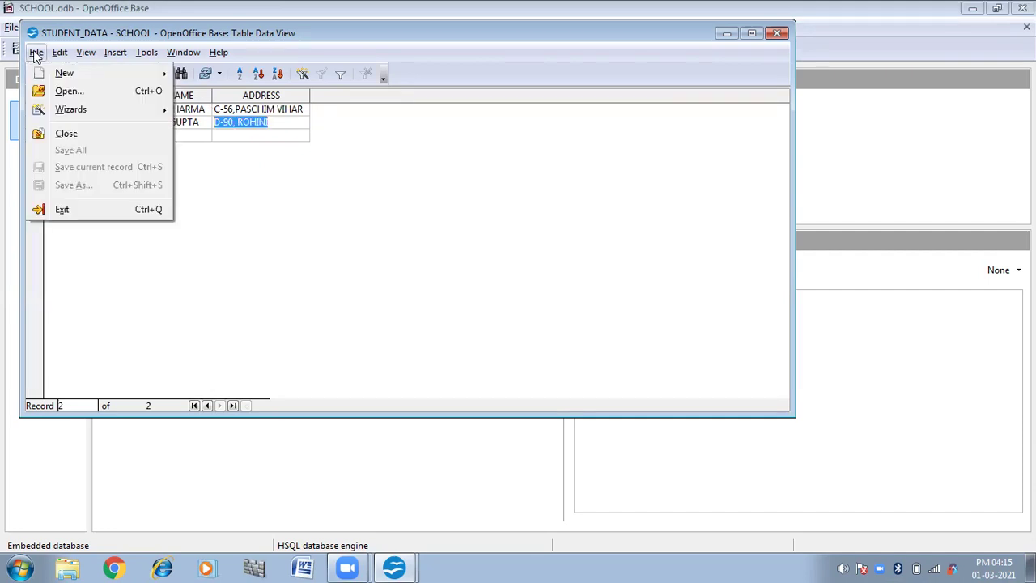
{"action": "left_click", "coordinate": [69, 136]}
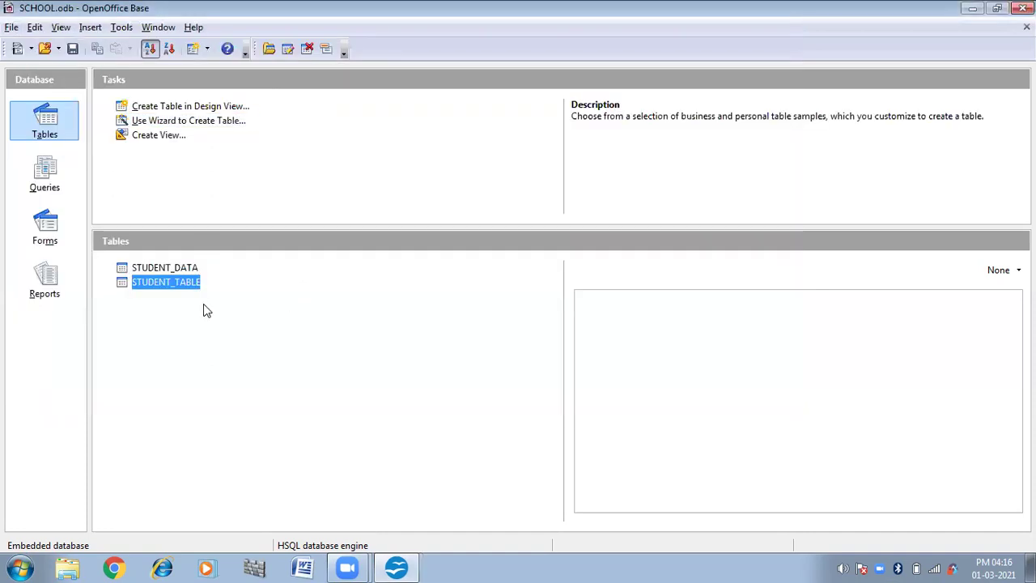
Step: Reopen STUDENT_DATA from the Tables list to check both records
{"action": "left_click", "coordinate": [171, 266]}
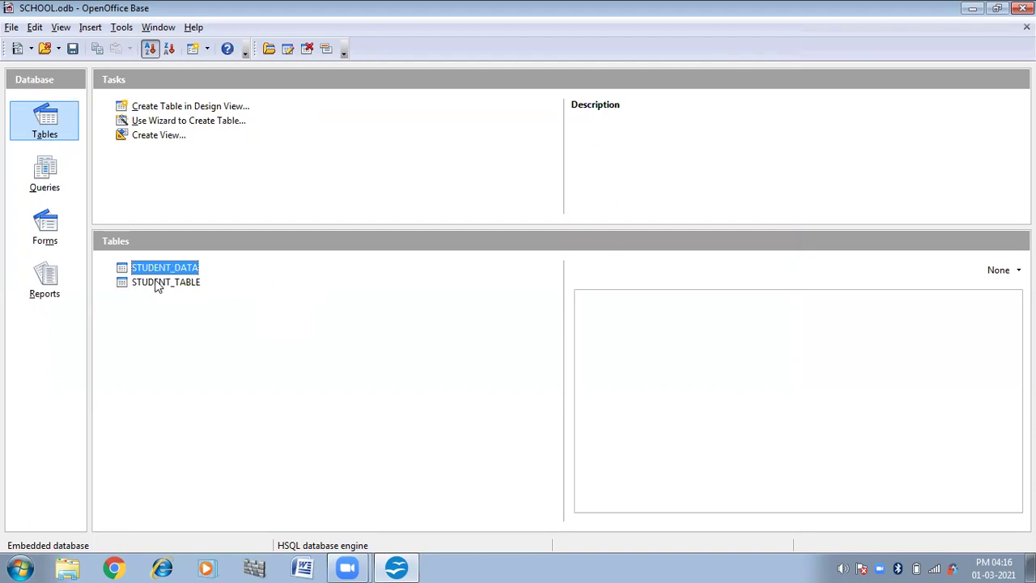
{"action": "left_click", "coordinate": [156, 283]}
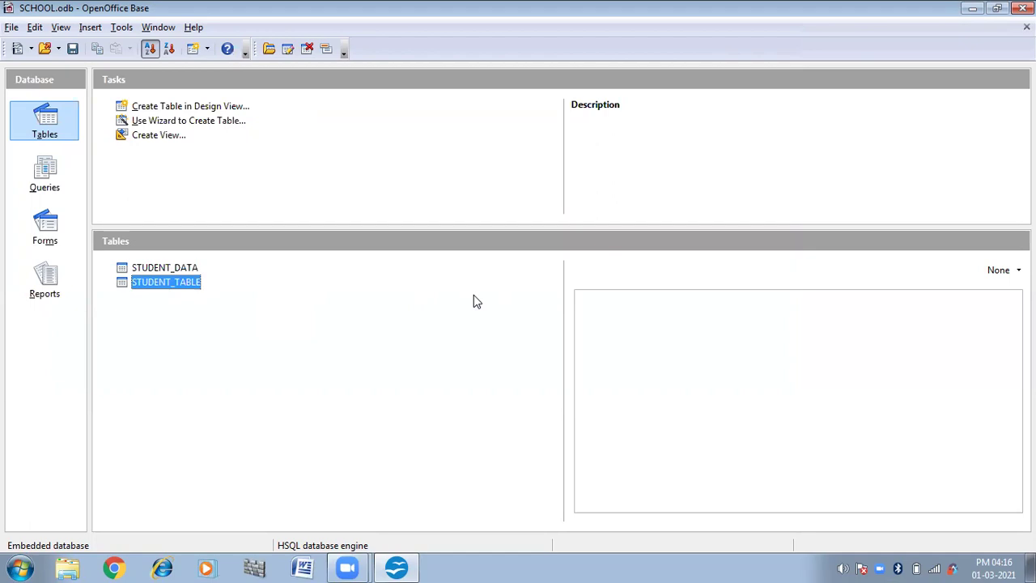
{"action": "double_click", "coordinate": [147, 272]}
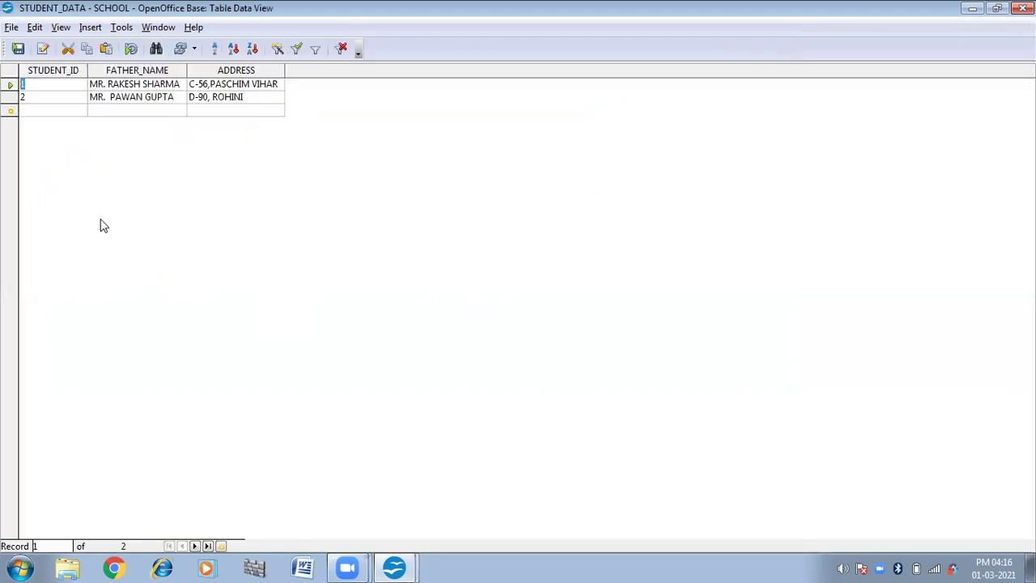
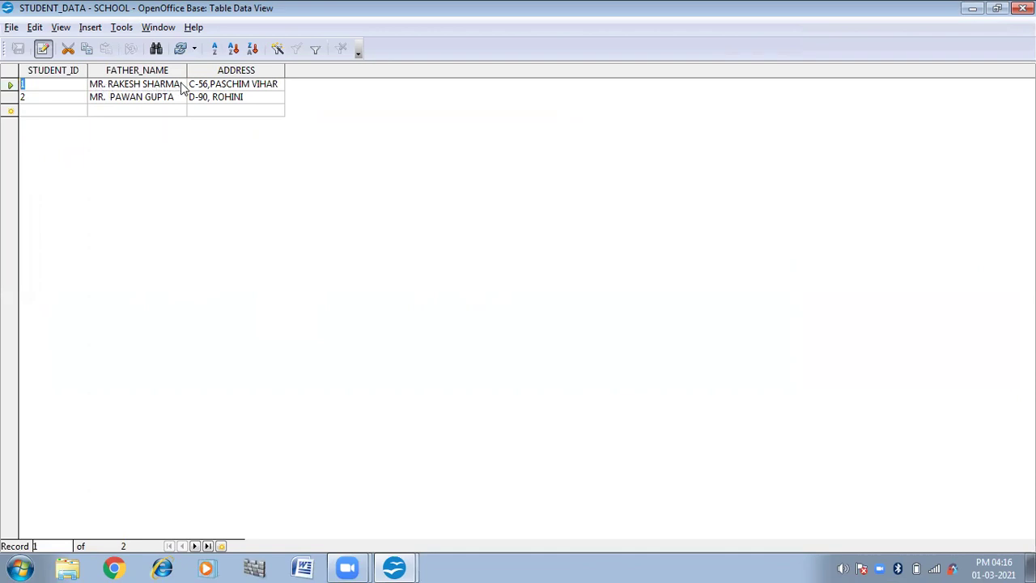
Step: Replace record 1's FATHER_NAME with a different father's name prefixed 'MR.'
{"action": "left_click", "coordinate": [182, 85]}
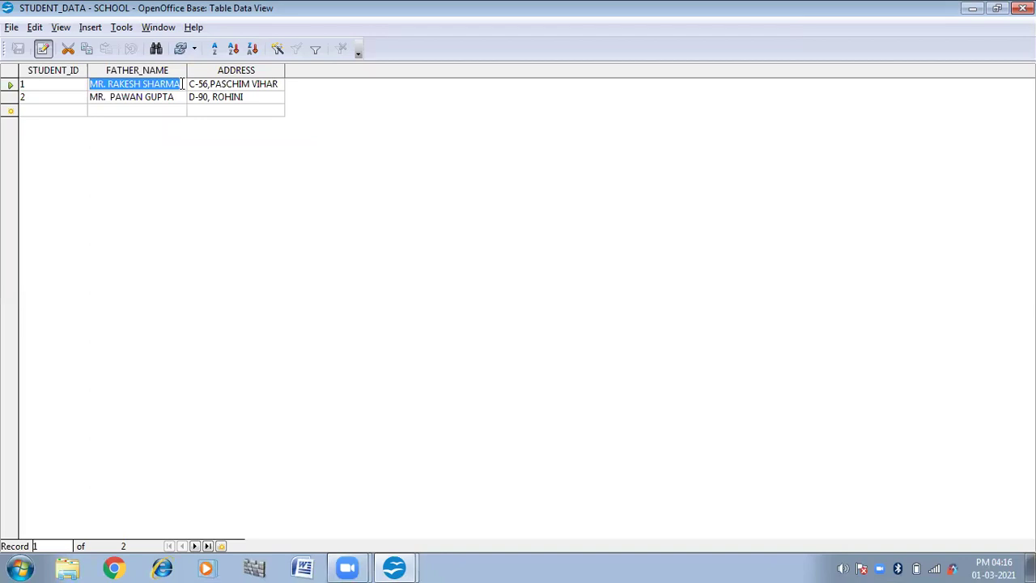
{"action": "key", "text": "BackSpace"}
{"action": "type", "text": "M"}
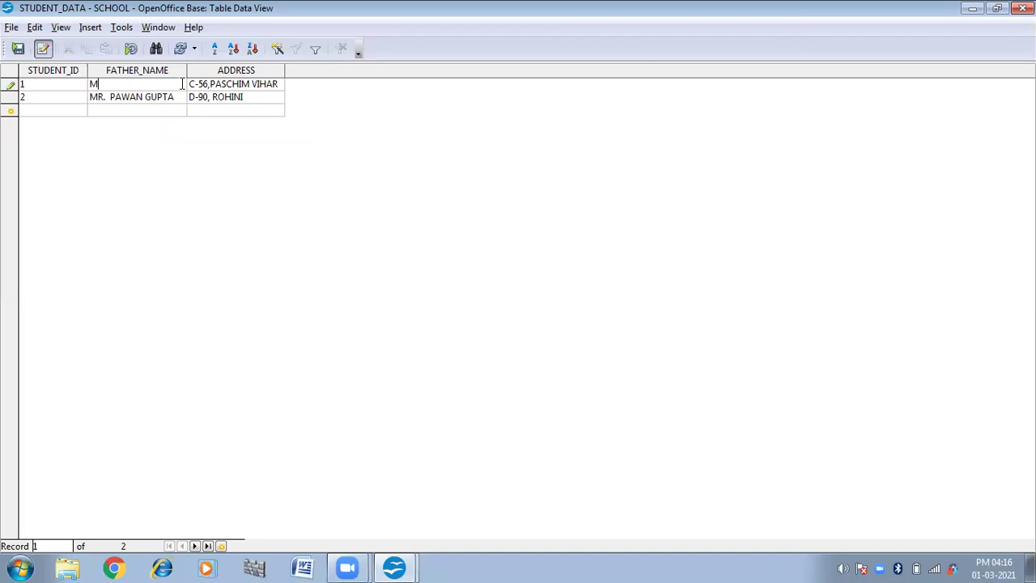
{"action": "type", "text": "R."}
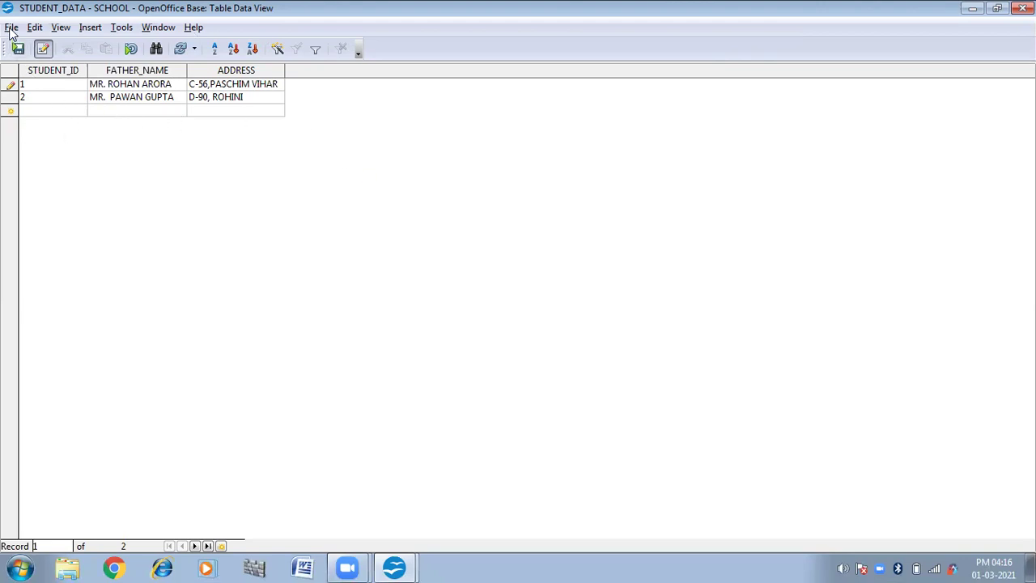
Step: Delete row 2 of STUDENT_DATA with Delete Rows, confirming with Yes
{"action": "left_click", "coordinate": [10, 98]}
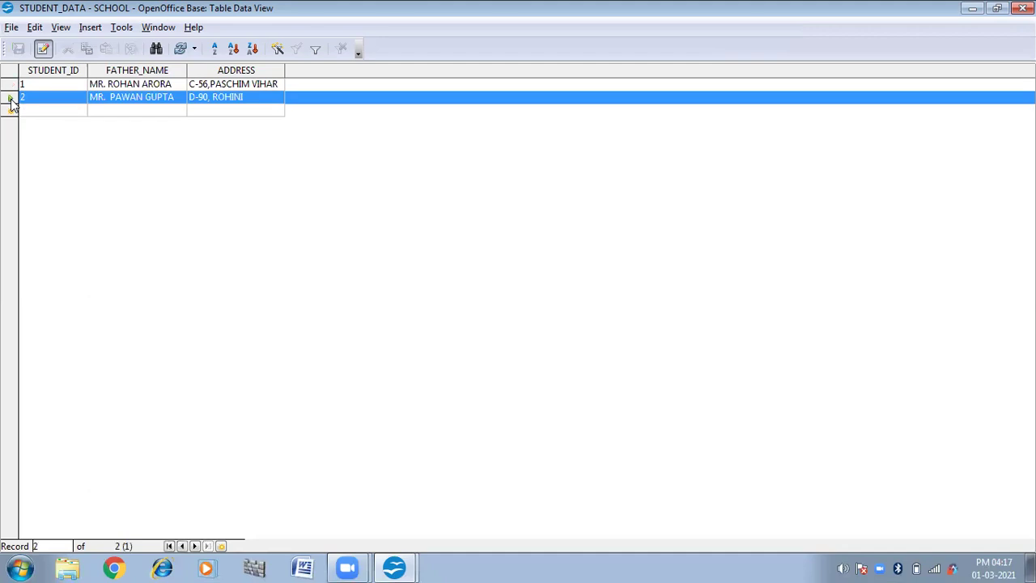
{"action": "right_click", "coordinate": [20, 95]}
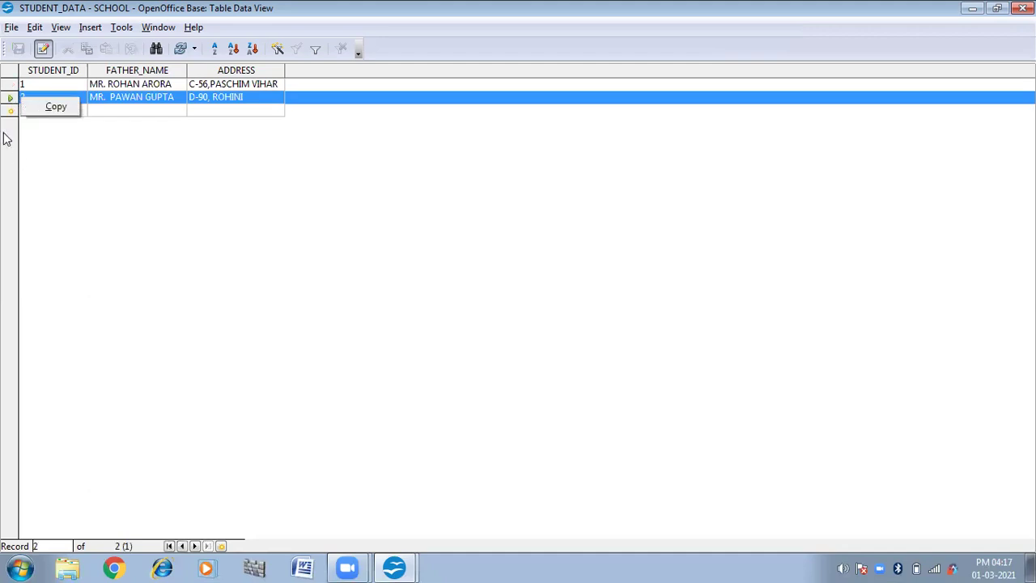
{"action": "left_click", "coordinate": [7, 99]}
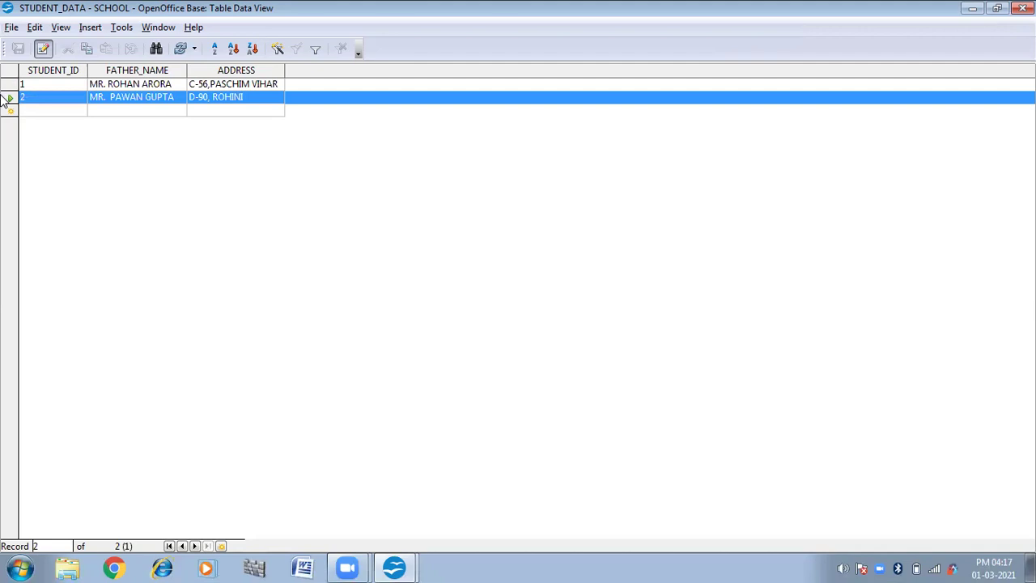
{"action": "right_click", "coordinate": [9, 102]}
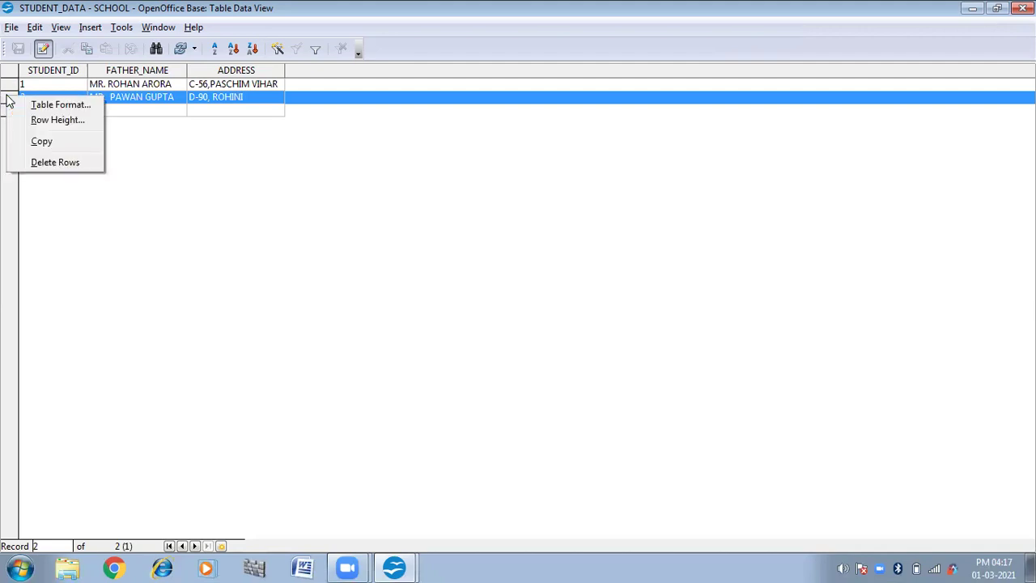
{"action": "left_click", "coordinate": [55, 163]}
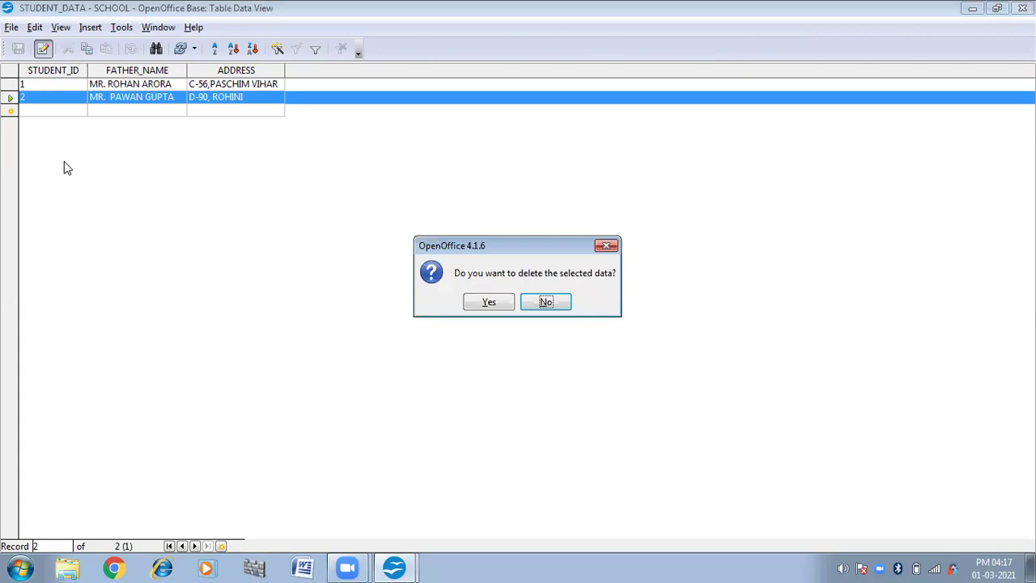
{"action": "left_click", "coordinate": [489, 303]}
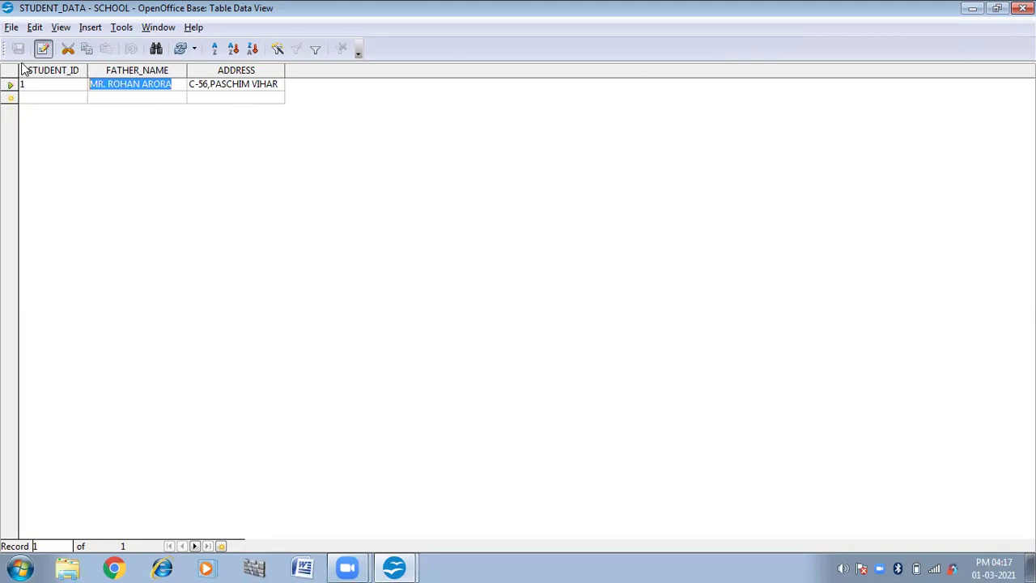
{"action": "left_click", "coordinate": [54, 97]}
Step: Re-enter record 2 with STUDENT_ID 2, a father's name and an address
{"action": "type", "text": "2"}
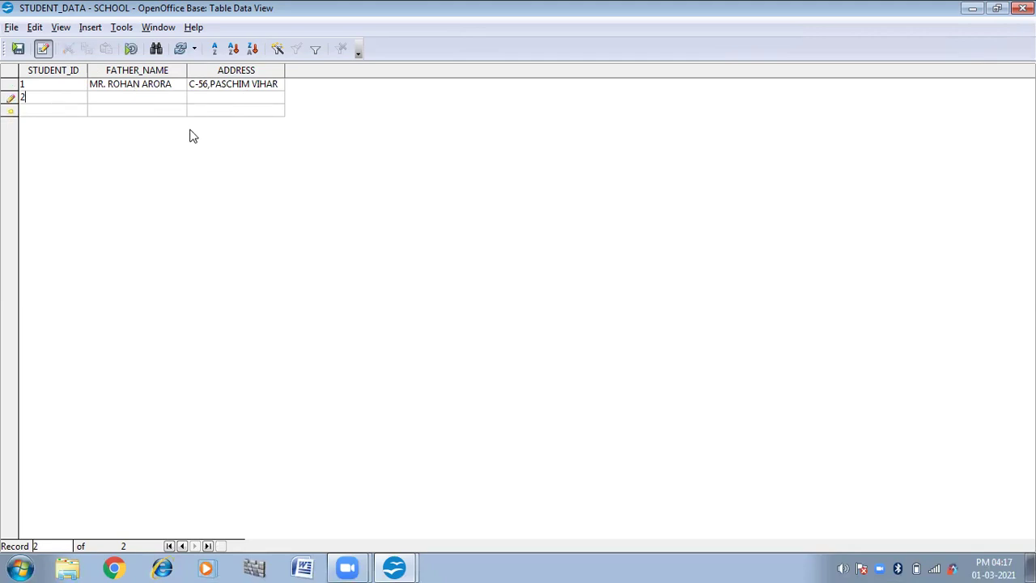
{"action": "left_click", "coordinate": [94, 98]}
{"action": "type", "text": "MR. GAGANDEEP"}
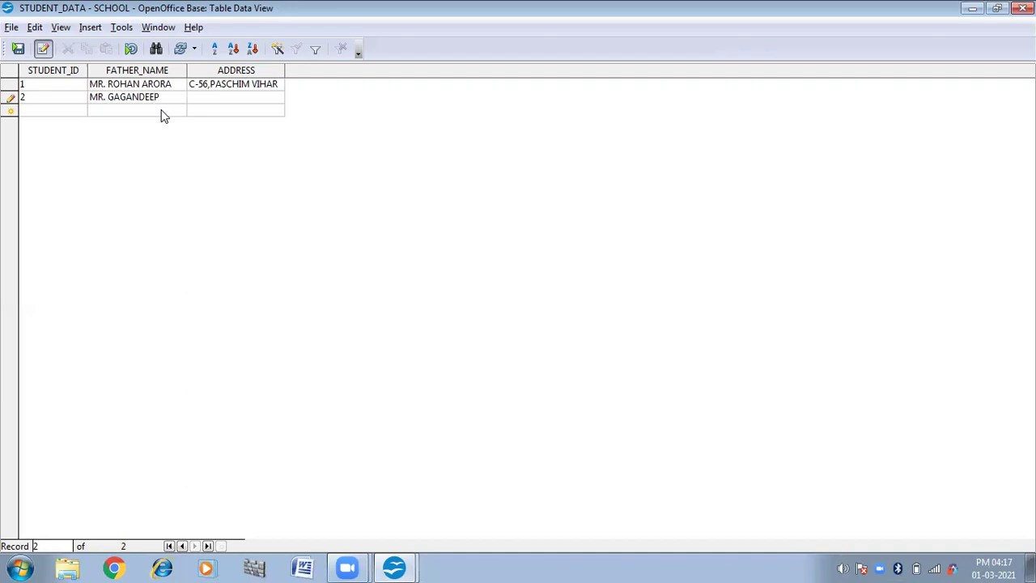
{"action": "key", "text": "Tab"}
{"action": "left_click", "coordinate": [46, 116]}
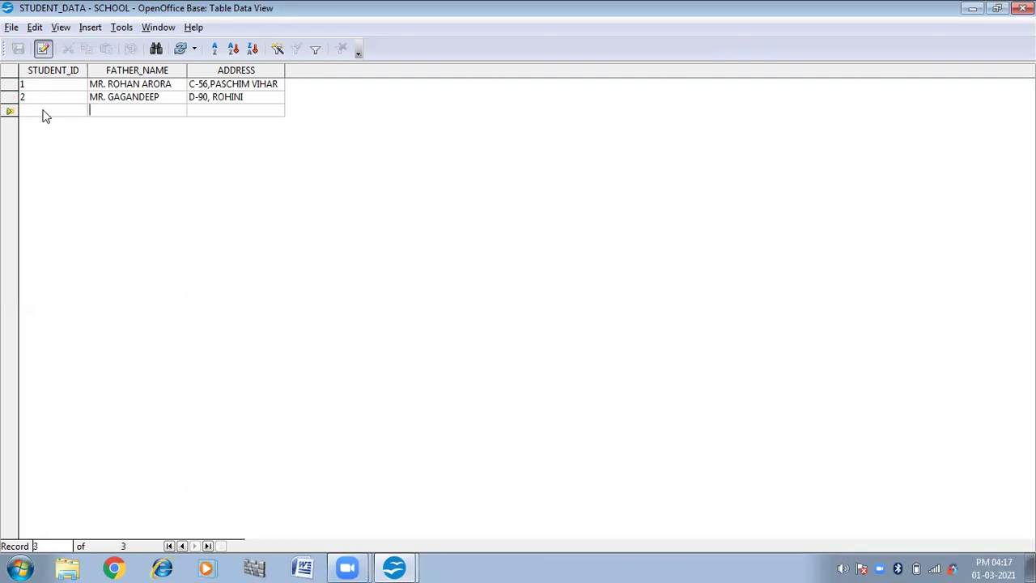
Step: Enter a third record with duplicate STUDENT_ID 2, a father's name and address, and commit it
{"action": "type", "text": "2"}
{"action": "key", "text": "Tab"}
{"action": "type", "text": "MR. "}
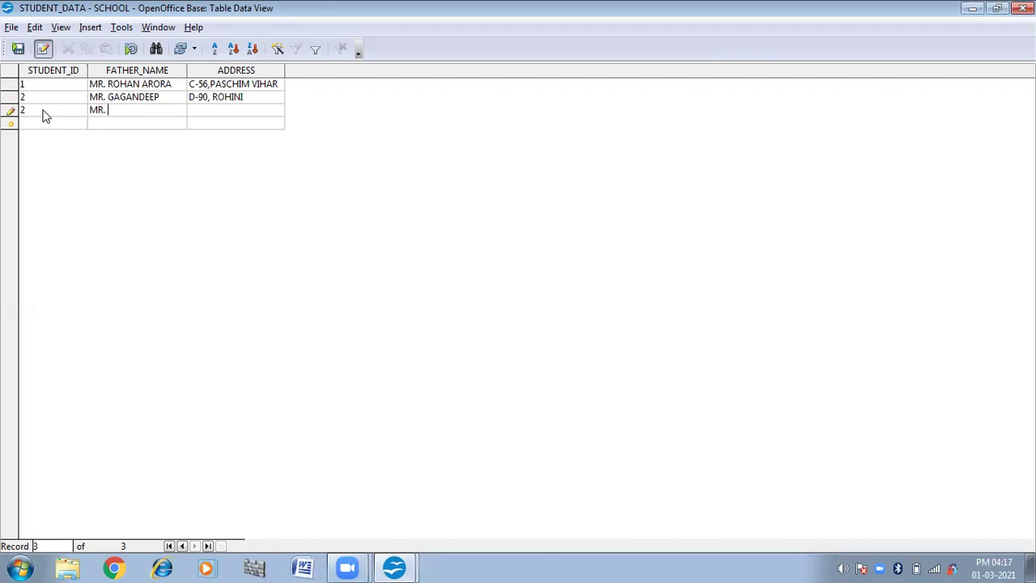
{"action": "type", "text": "AMAN"}
{"action": "key", "text": "Tab"}
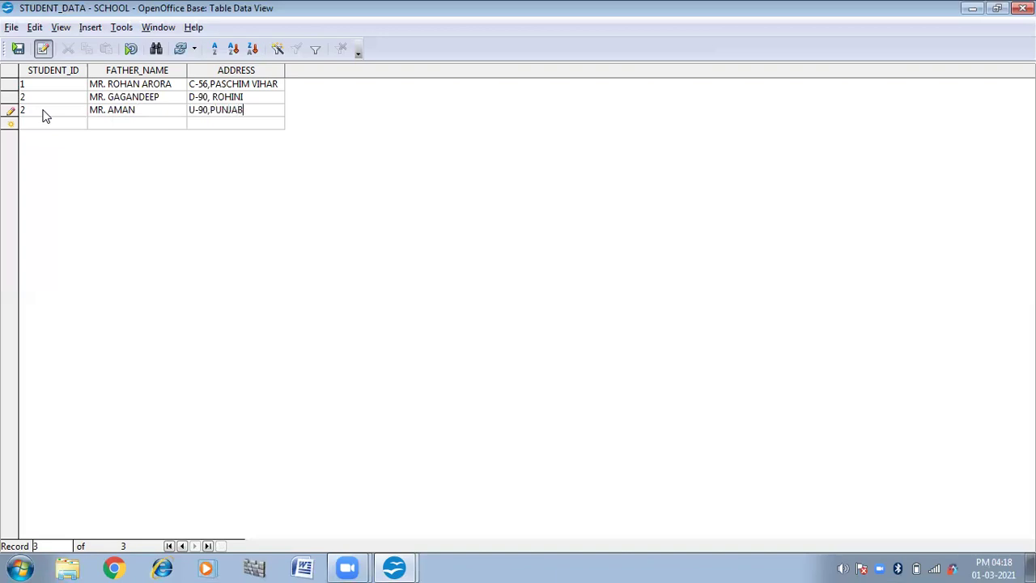
{"action": "key", "text": "Return"}
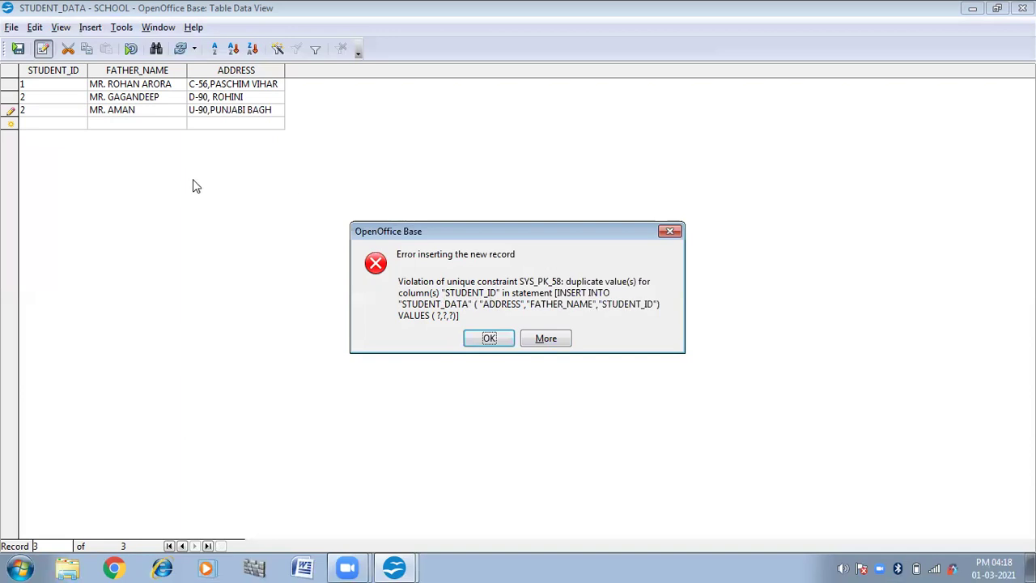
Step: Dismiss the duplicate-key error, change the third record's ID to 3, and type ID 4 in a new row
{"action": "left_click", "coordinate": [488, 338]}
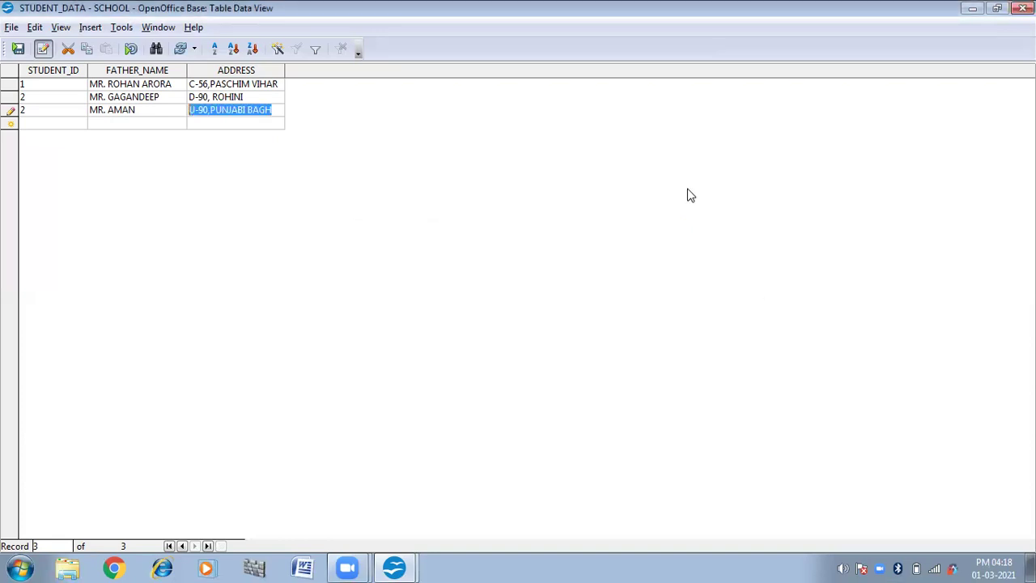
{"action": "left_click", "coordinate": [33, 111]}
{"action": "key", "text": "BackSpace"}
{"action": "type", "text": "3"}
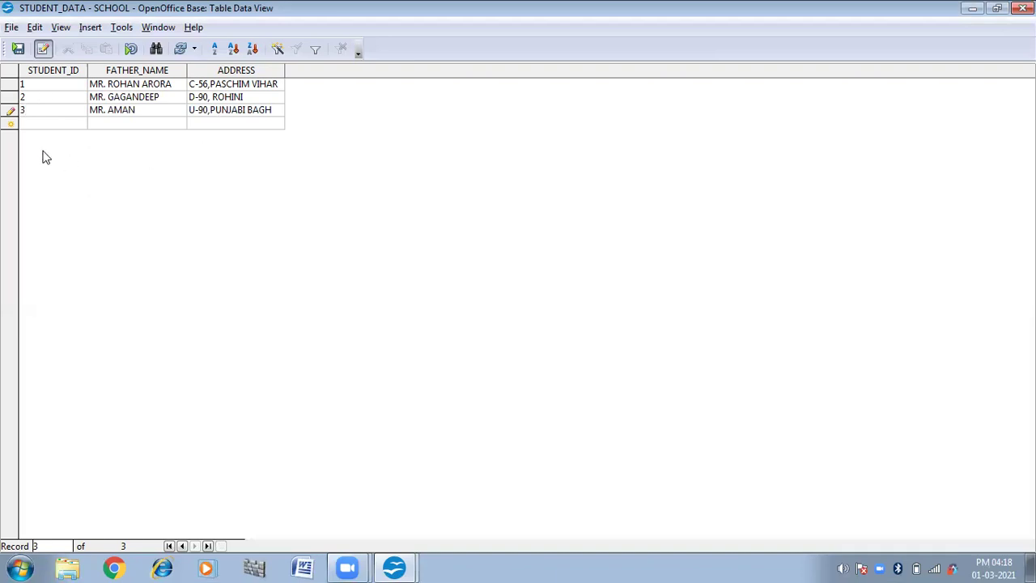
{"action": "key", "text": "Down"}
{"action": "type", "text": "4"}
{"action": "left_click", "coordinate": [12, 29]}
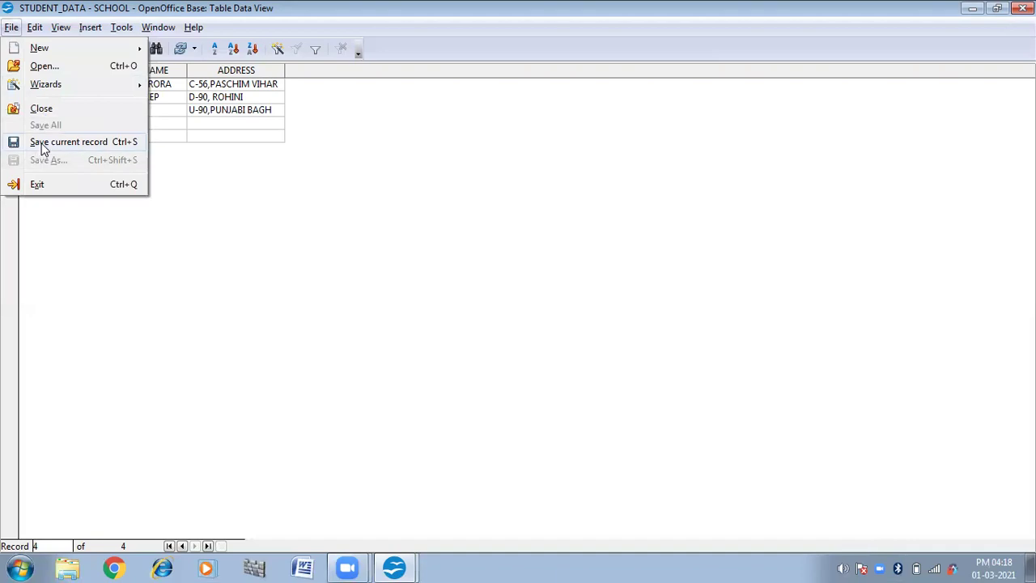
Step: Save the fourth record and close the STUDENT_DATA data view
{"action": "left_click", "coordinate": [44, 145]}
{"action": "left_click", "coordinate": [11, 29]}
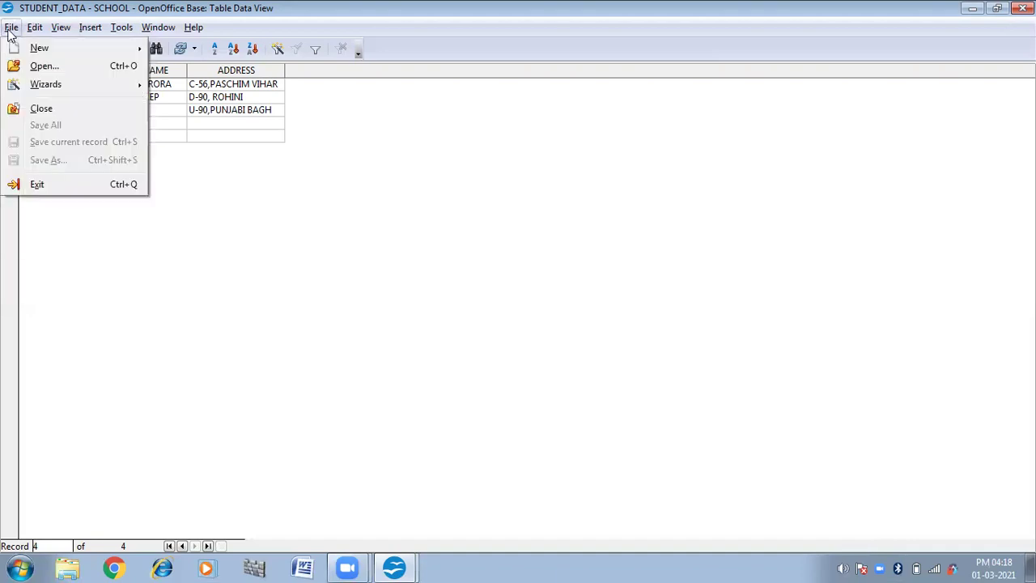
{"action": "left_click", "coordinate": [39, 108]}
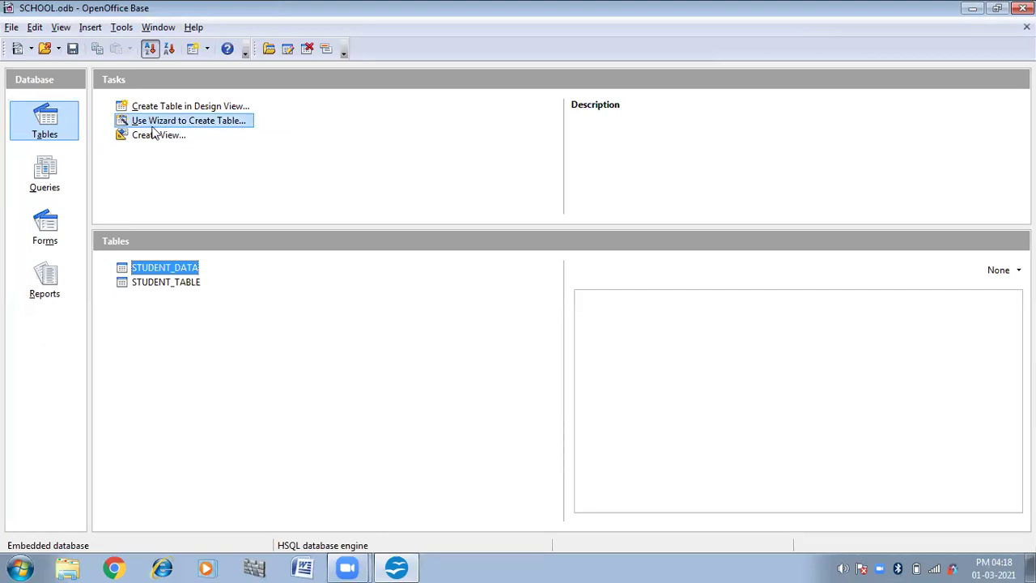
Step: Open STUDENT_DATA in Table Design through its Edit option
{"action": "right_click", "coordinate": [139, 275]}
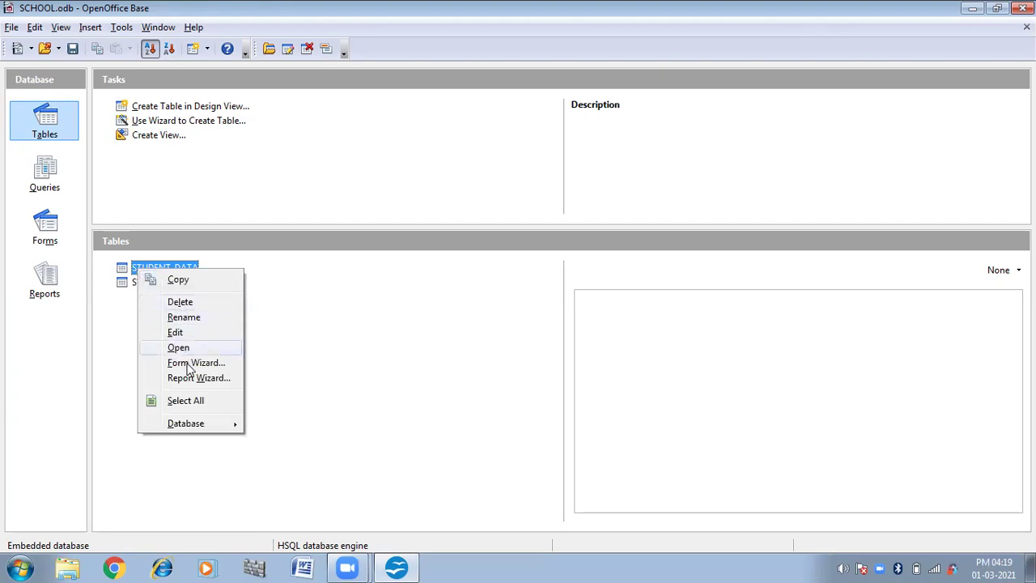
{"action": "left_click", "coordinate": [174, 333]}
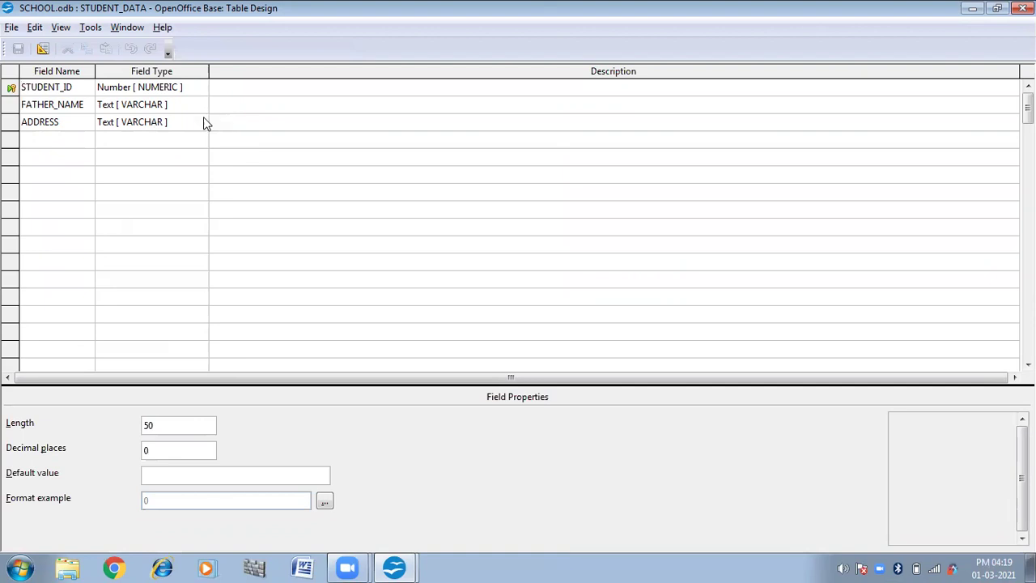
Step: Select the FATHER_NAME field and toggle its Entry required setting
{"action": "left_click", "coordinate": [179, 106]}
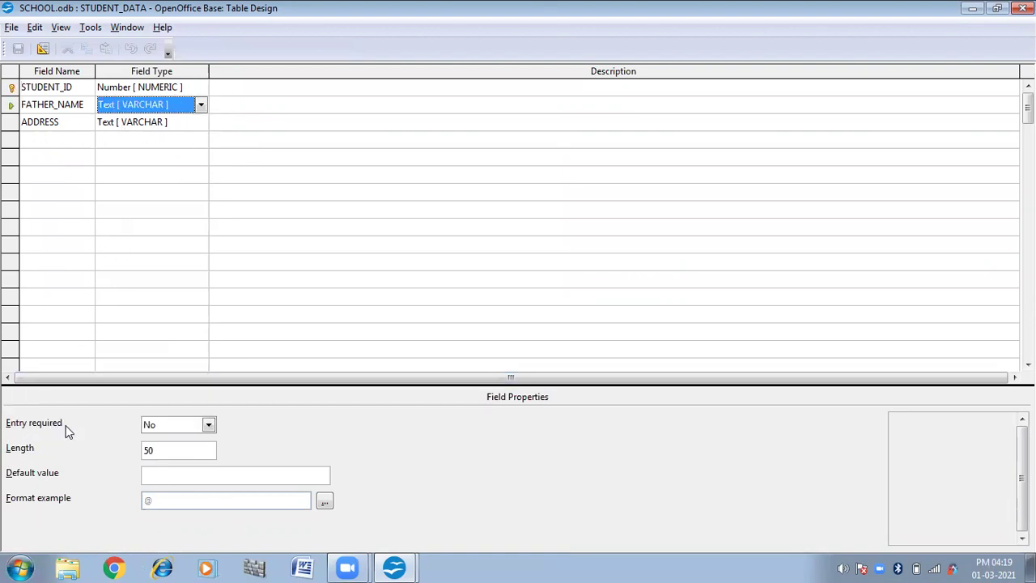
{"action": "left_click", "coordinate": [208, 425]}
{"action": "left_click", "coordinate": [195, 440]}
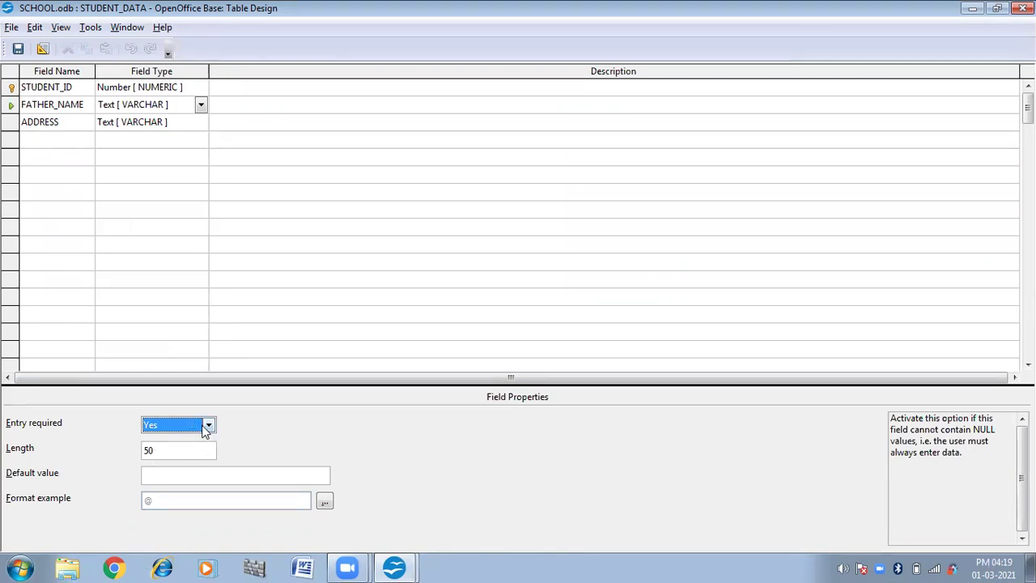
{"action": "left_click", "coordinate": [208, 425]}
{"action": "key", "text": "Escape"}
{"action": "key", "text": "Down"}
Step: Set FATHER_NAME's Length to 5 and Entry required to Yes
{"action": "left_click", "coordinate": [160, 451]}
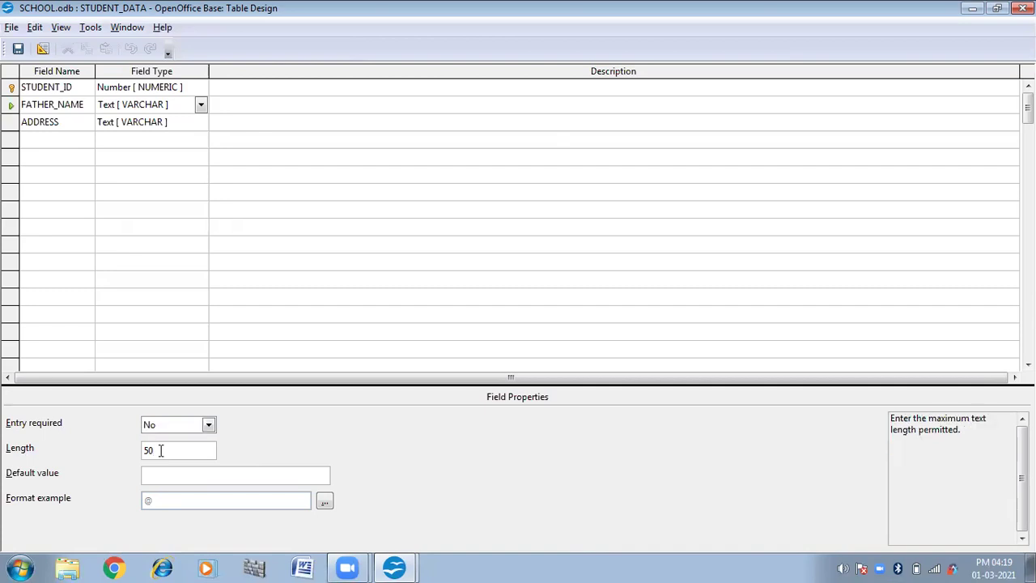
{"action": "key", "text": "BackSpace"}
{"action": "key", "text": "BackSpace"}
{"action": "type", "text": "5"}
{"action": "left_click", "coordinate": [209, 426]}
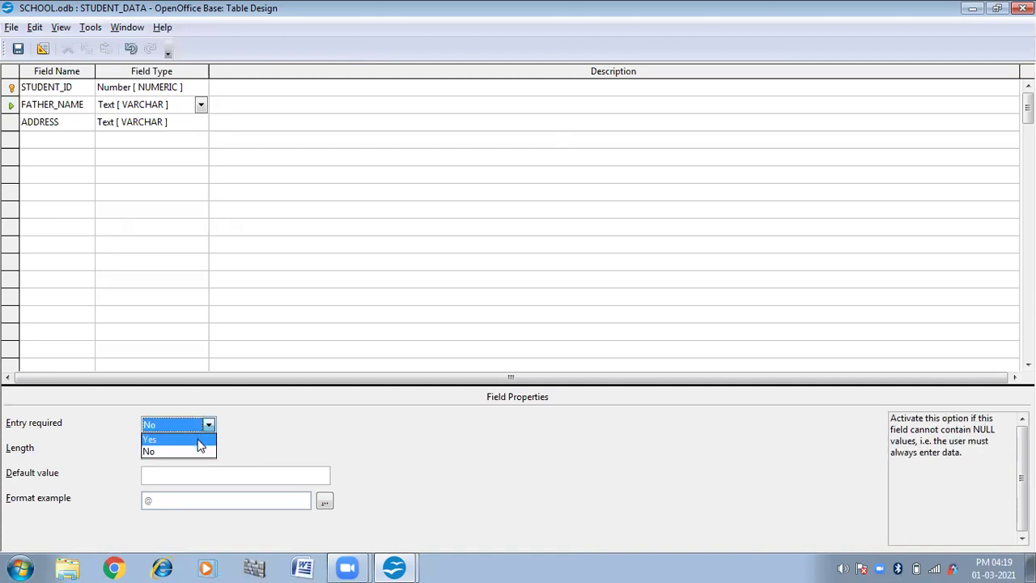
{"action": "left_click", "coordinate": [201, 439]}
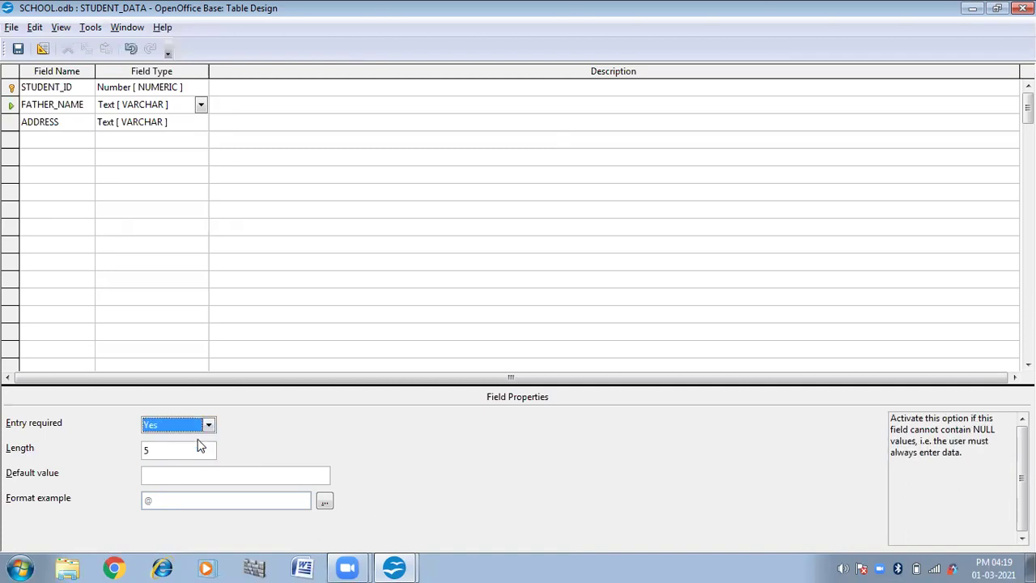
{"action": "left_click", "coordinate": [180, 478]}
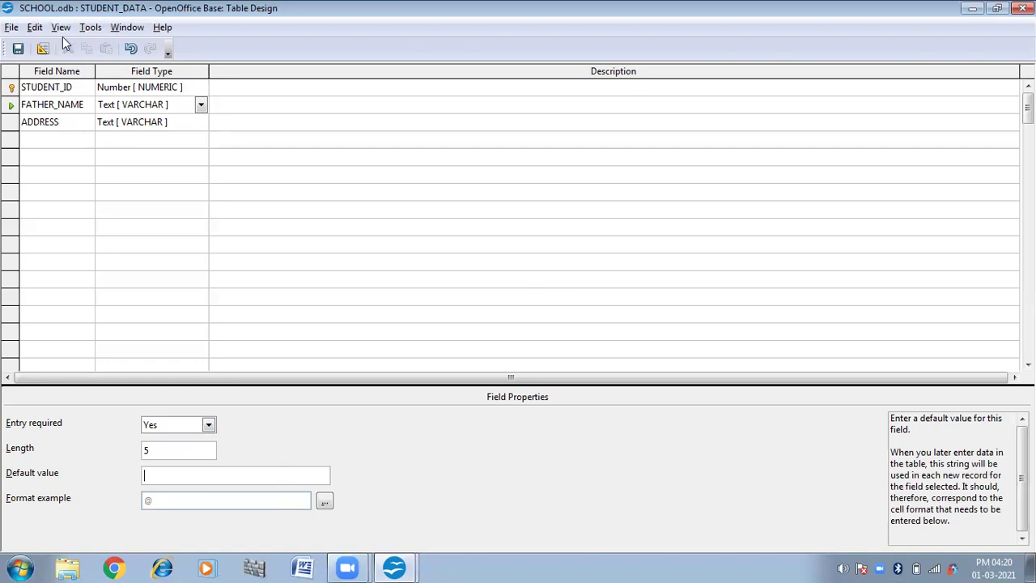
{"action": "left_click", "coordinate": [11, 27]}
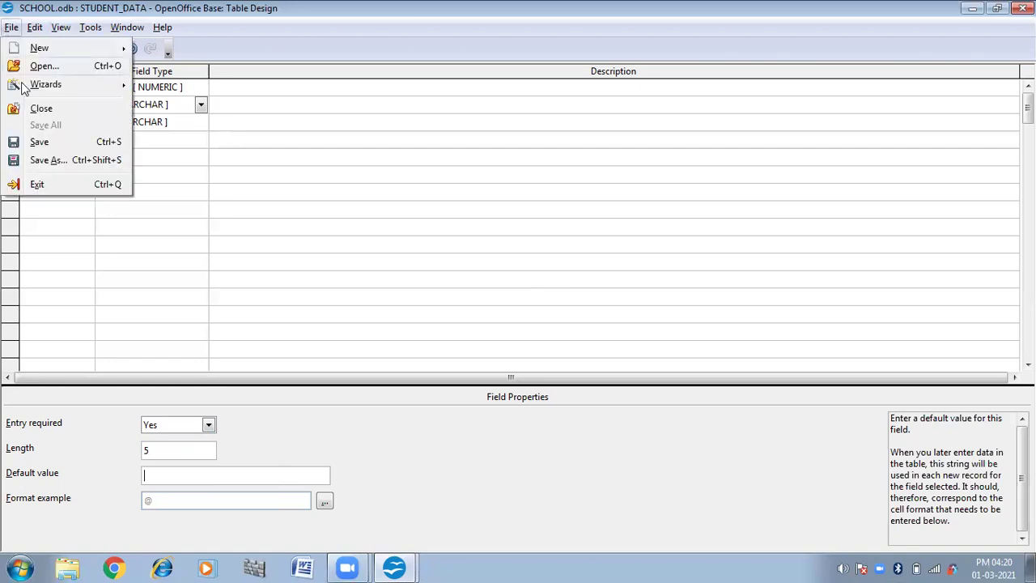
Step: Attempt to save the design, accepting the FATHER_NAME column replacement and dismissing the save error
{"action": "left_click", "coordinate": [37, 160]}
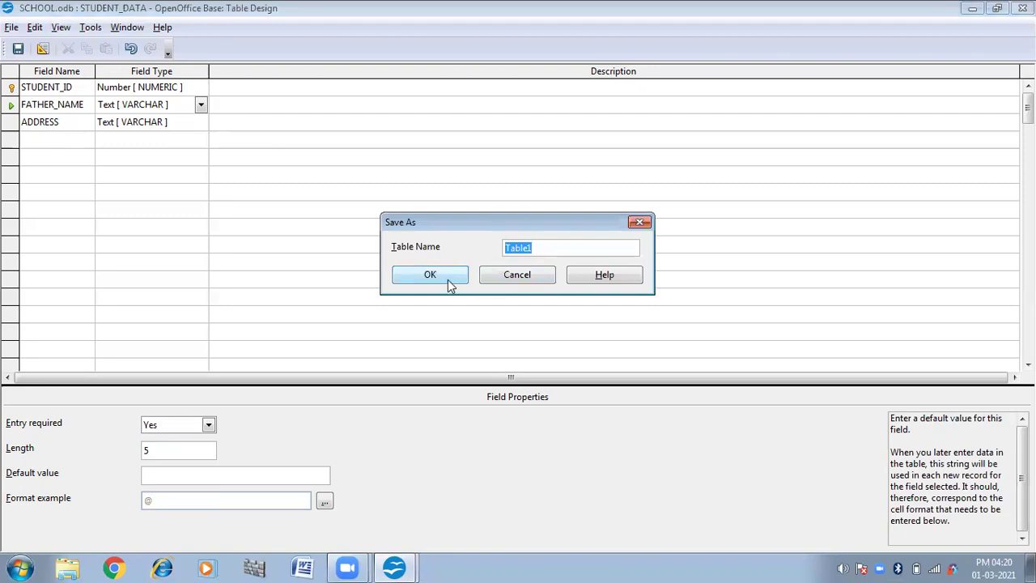
{"action": "left_click", "coordinate": [639, 222]}
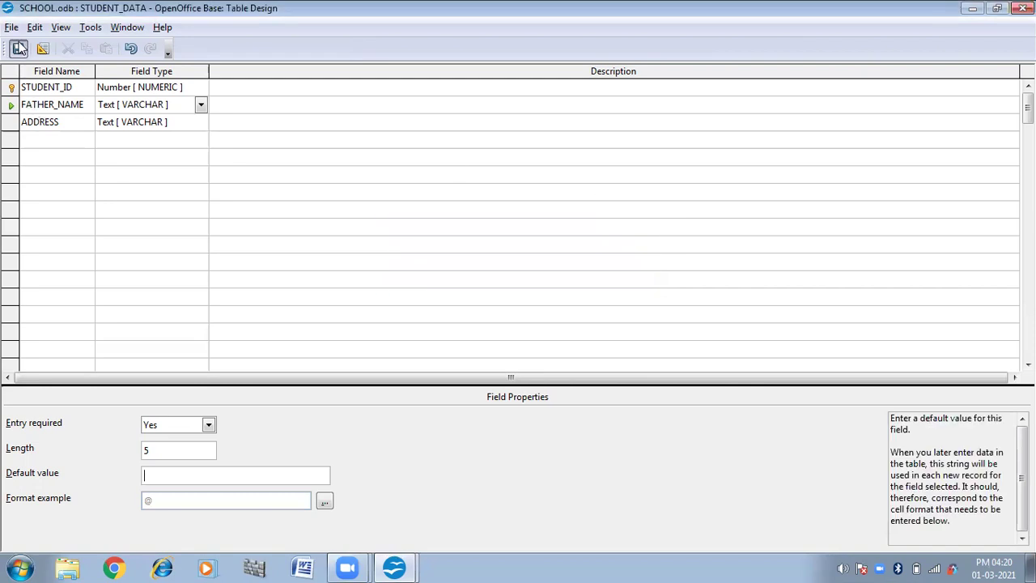
{"action": "left_click", "coordinate": [12, 27]}
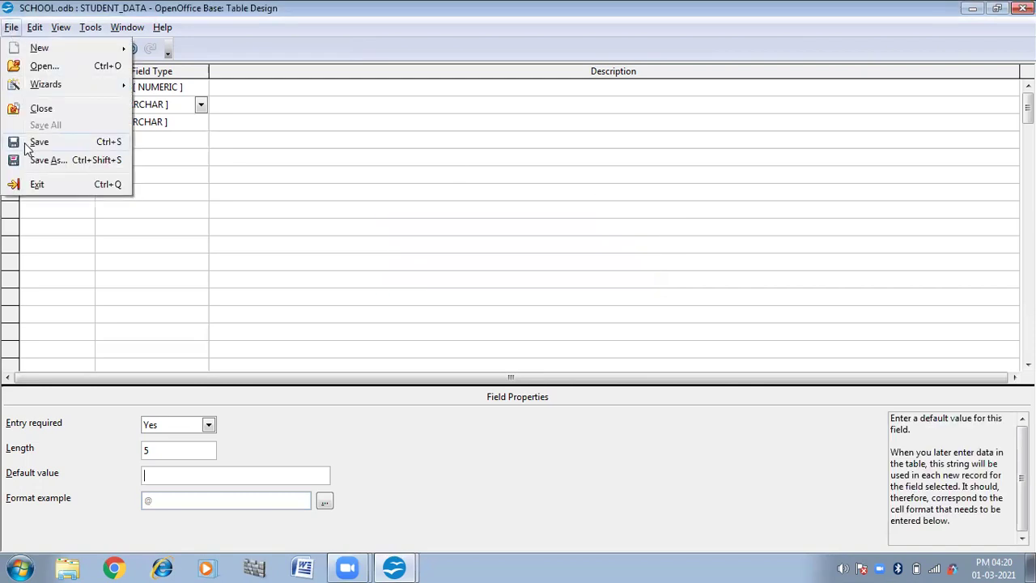
{"action": "left_click", "coordinate": [36, 142]}
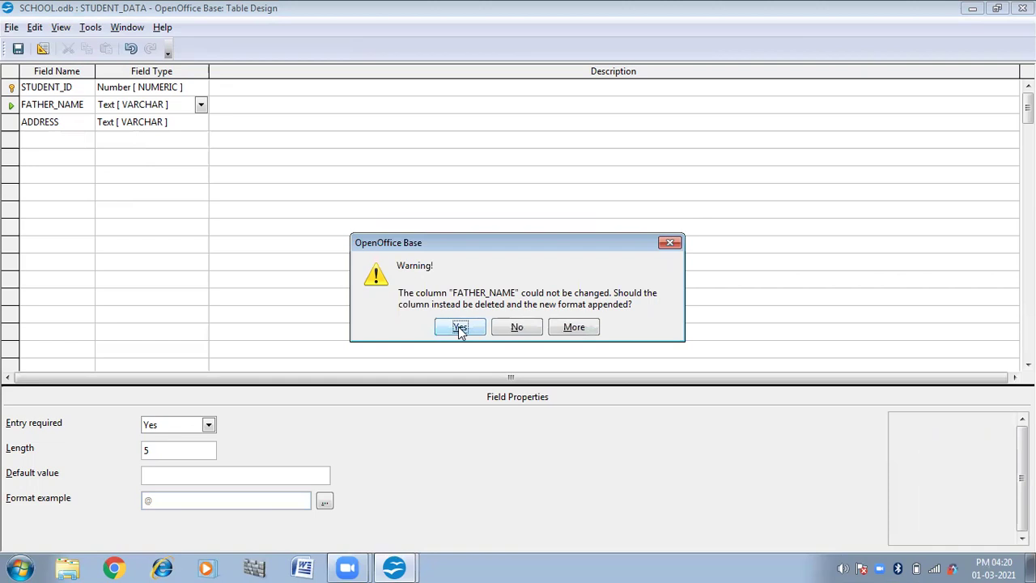
{"action": "left_click", "coordinate": [459, 327]}
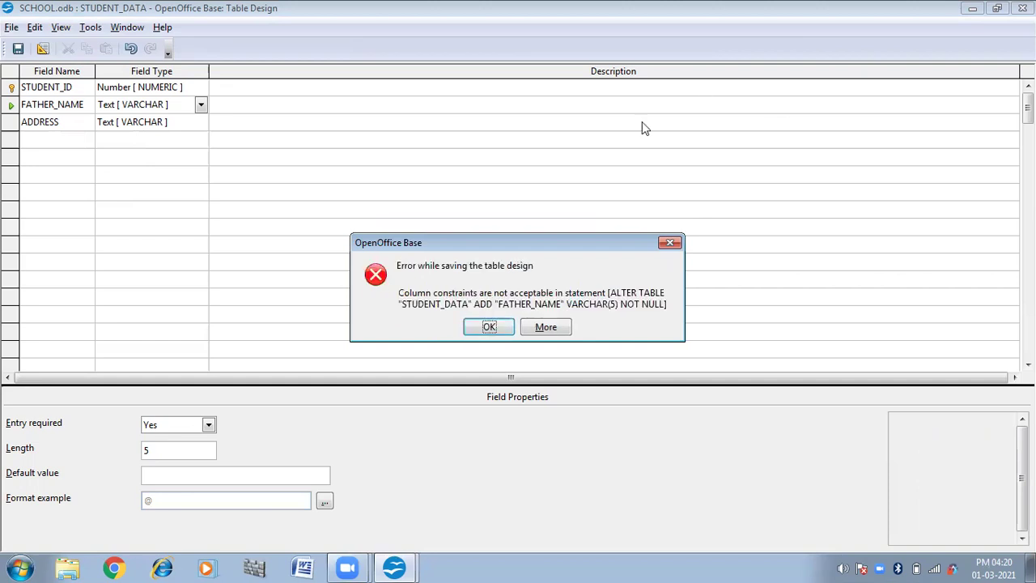
{"action": "left_click", "coordinate": [492, 326]}
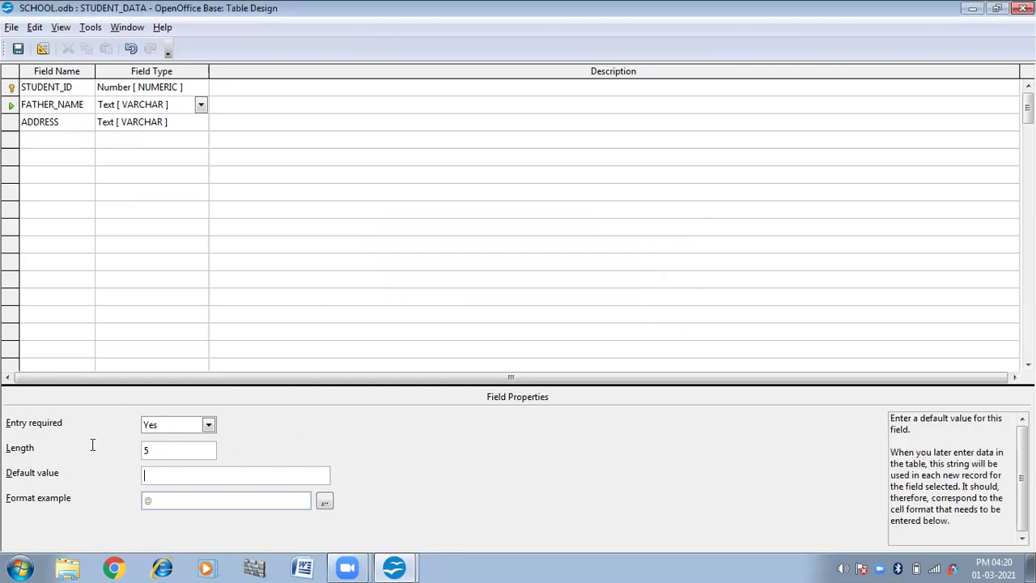
Step: Save the modified design as a new table named Table1
{"action": "left_click", "coordinate": [209, 428]}
{"action": "left_click", "coordinate": [11, 27]}
{"action": "left_click", "coordinate": [36, 158]}
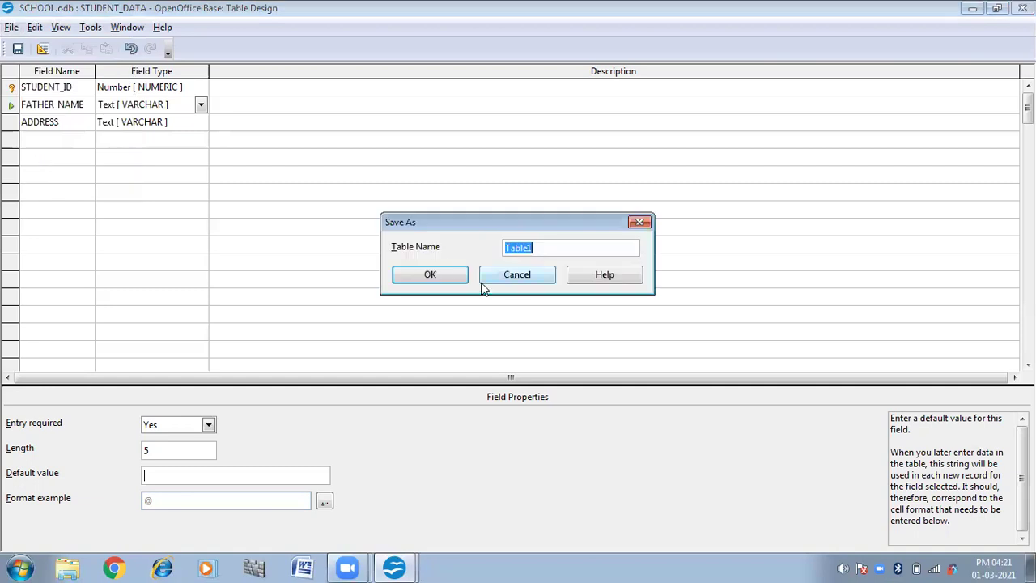
{"action": "left_click", "coordinate": [432, 276]}
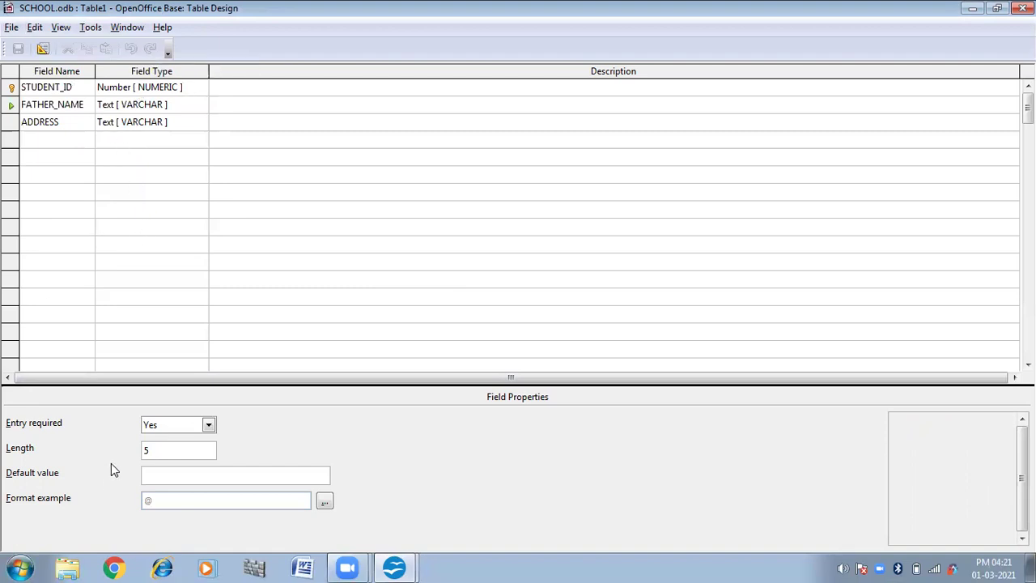
{"action": "left_click", "coordinate": [11, 29]}
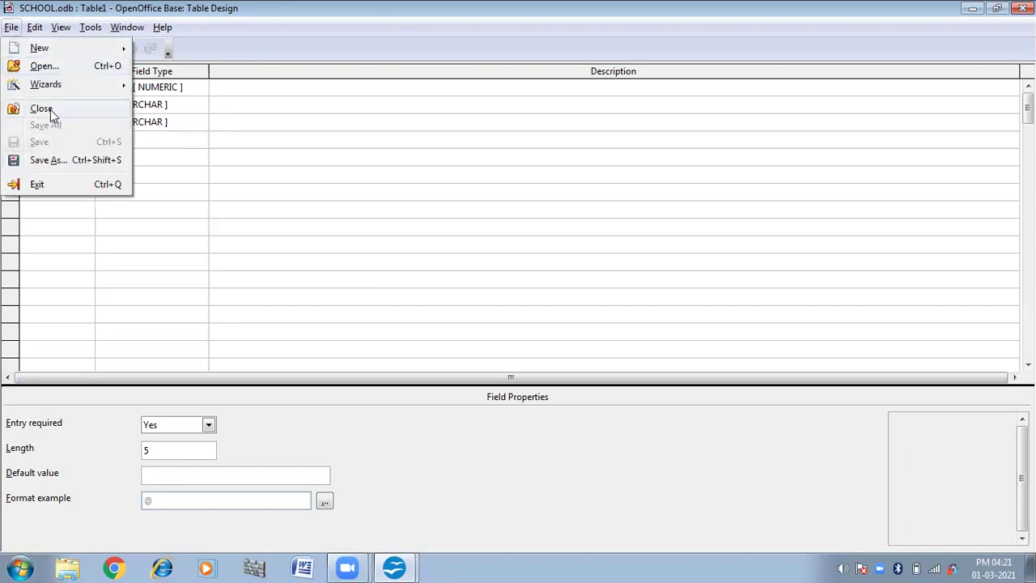
Step: Close the design, open Table1, and enter record 1 with ID 1, a father's name and address
{"action": "left_click", "coordinate": [48, 110]}
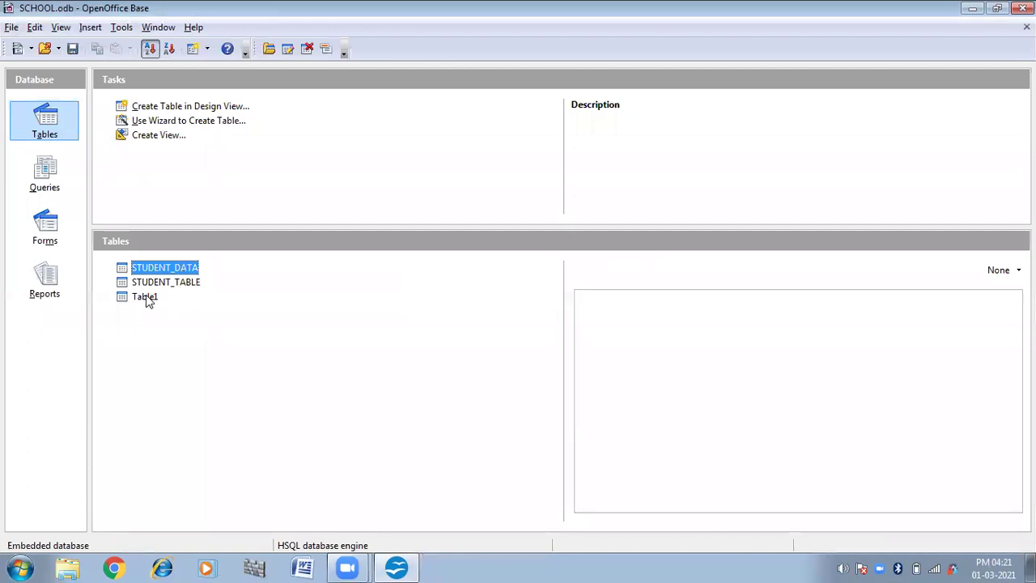
{"action": "double_click", "coordinate": [145, 296]}
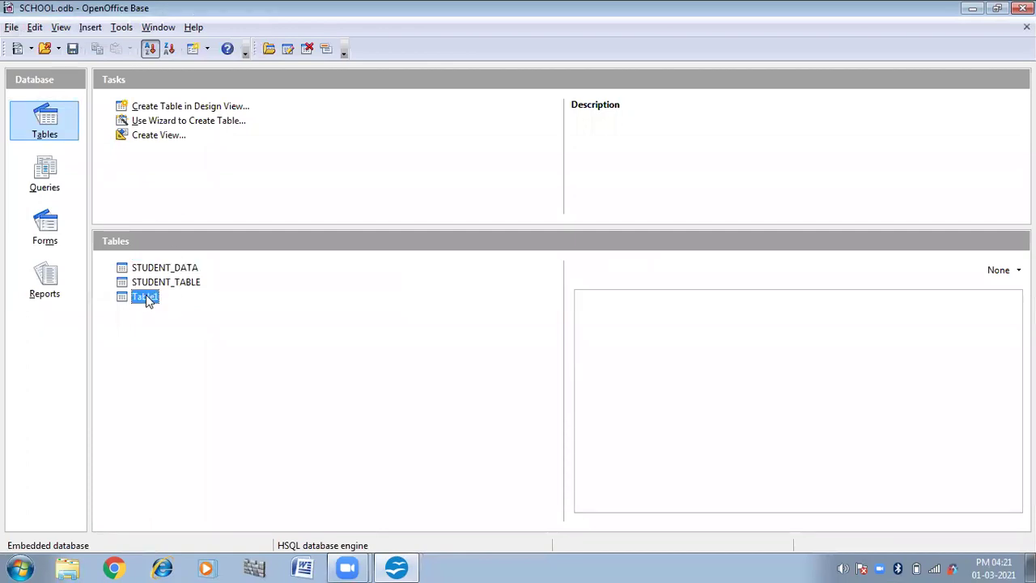
{"action": "type", "text": "1"}
{"action": "key", "text": "Tab"}
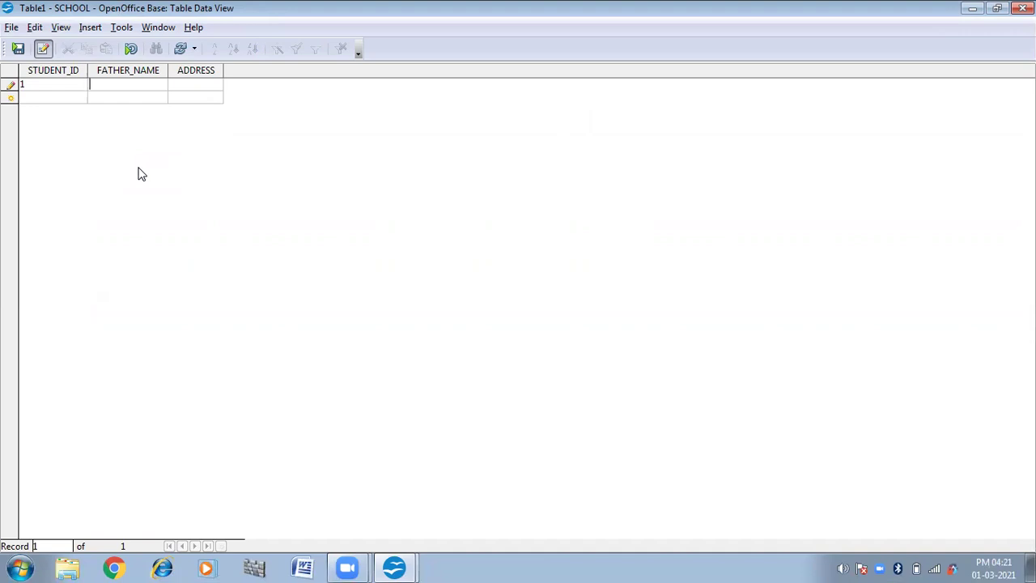
{"action": "type", "text": "RAM"}
{"action": "type", "text": "C-90"}
{"action": "key", "text": "Down"}
Step: Enter record 2 with ID 2, a long father's name and an address, and commit it
{"action": "key", "text": "Home"}
{"action": "type", "text": "2"}
{"action": "key", "text": "Tab"}
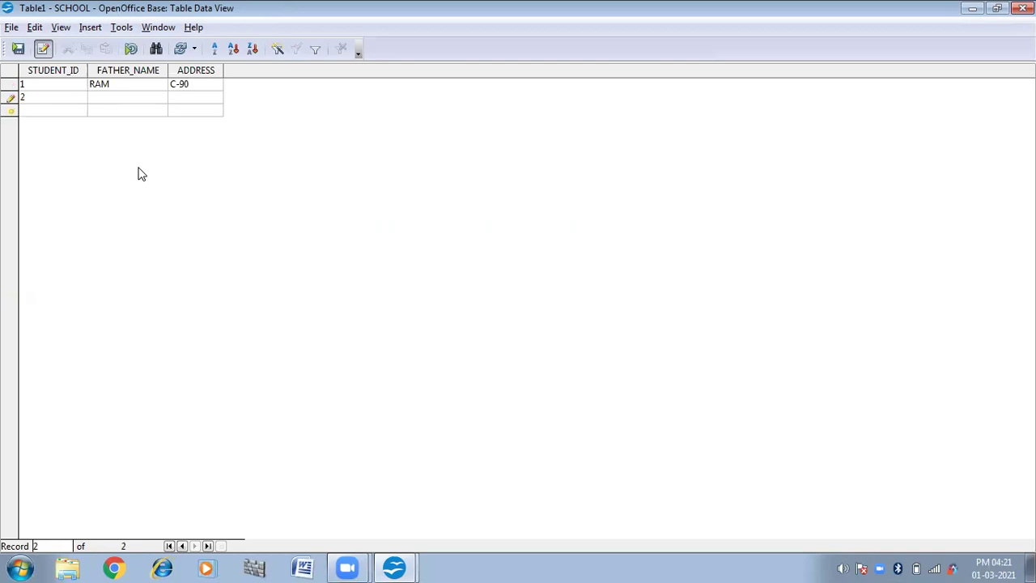
{"action": "type", "text": "H"}
{"action": "type", "text": "-90"}
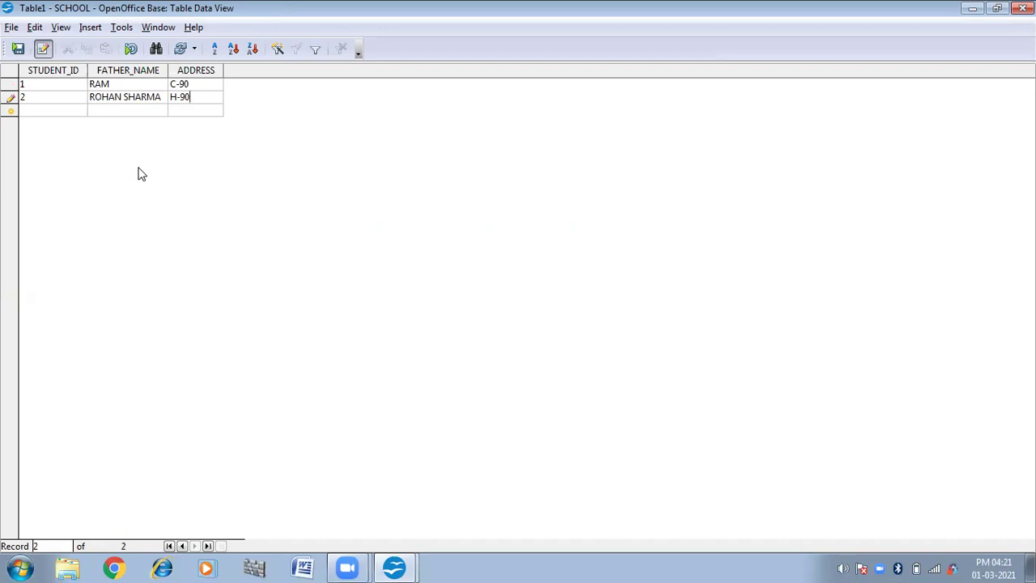
{"action": "key", "text": "Return"}
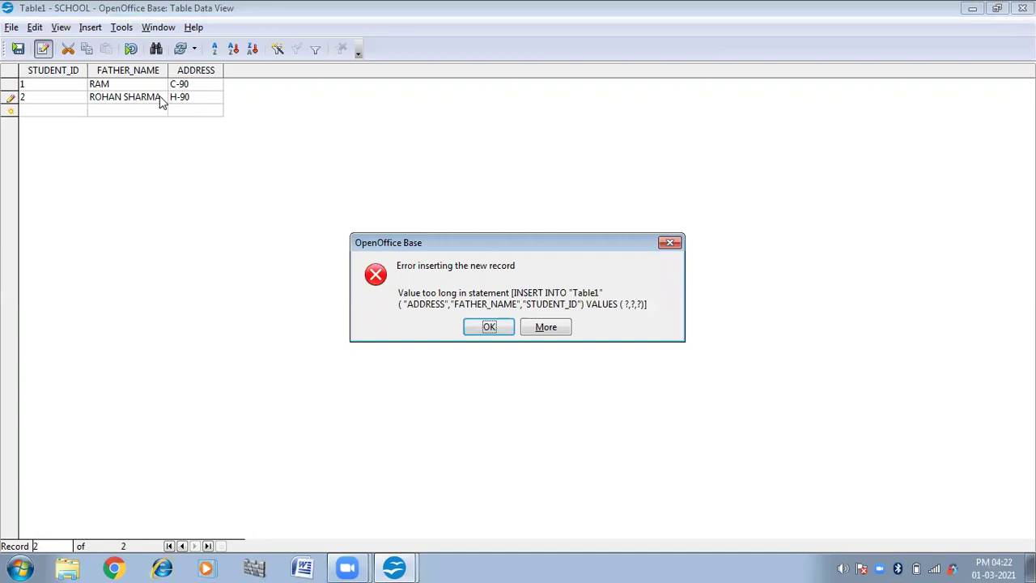
Step: Trim record 2's father name and retry saving, which fails again with a too-long error
{"action": "left_click", "coordinate": [489, 327]}
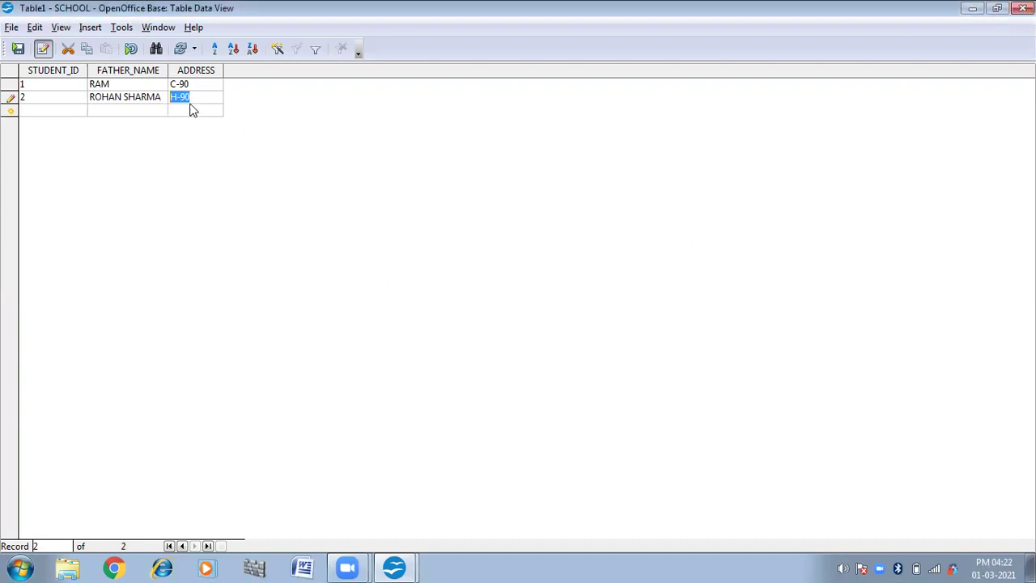
{"action": "left_click", "coordinate": [166, 96]}
{"action": "left_click", "coordinate": [165, 96]}
{"action": "key", "text": "BackSpace"}
{"action": "key", "text": "BackSpace"}
{"action": "key", "text": "BackSpace"}
{"action": "key", "text": "BackSpace"}
{"action": "key", "text": "BackSpace"}
{"action": "key", "text": "BackSpace"}
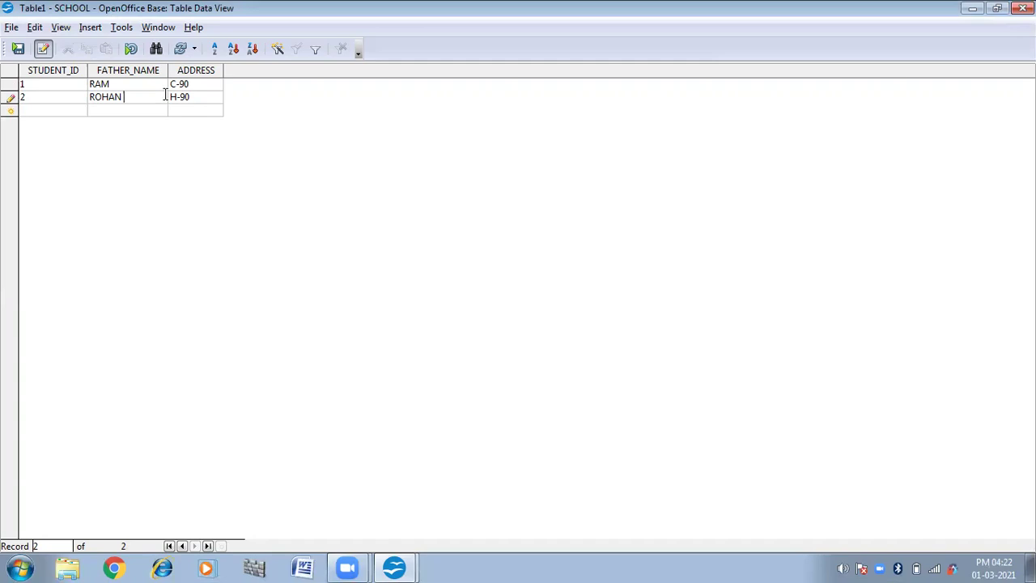
{"action": "left_click", "coordinate": [207, 100]}
{"action": "left_click", "coordinate": [207, 99]}
{"action": "left_click", "coordinate": [208, 107]}
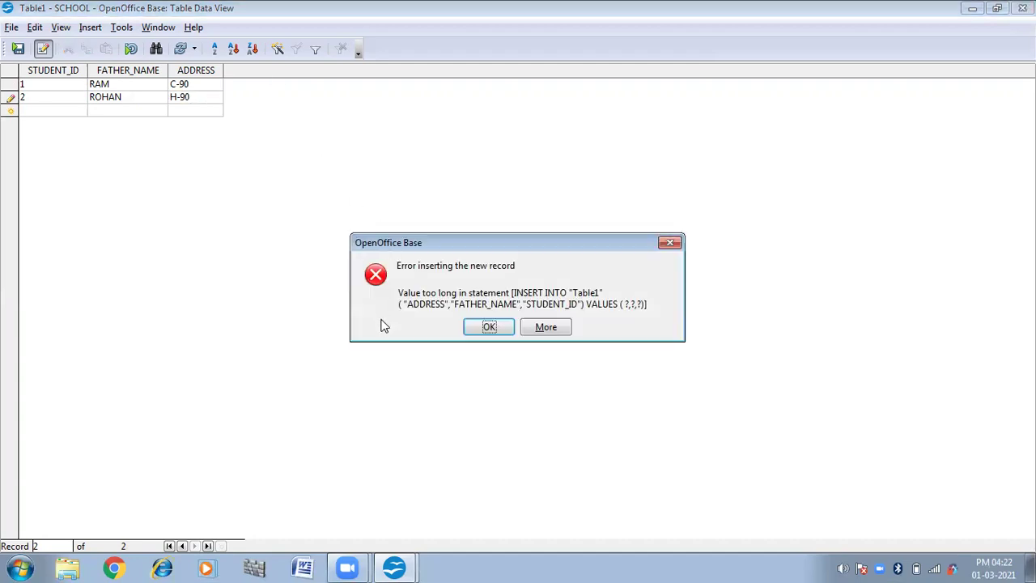
{"action": "left_click", "coordinate": [487, 328]}
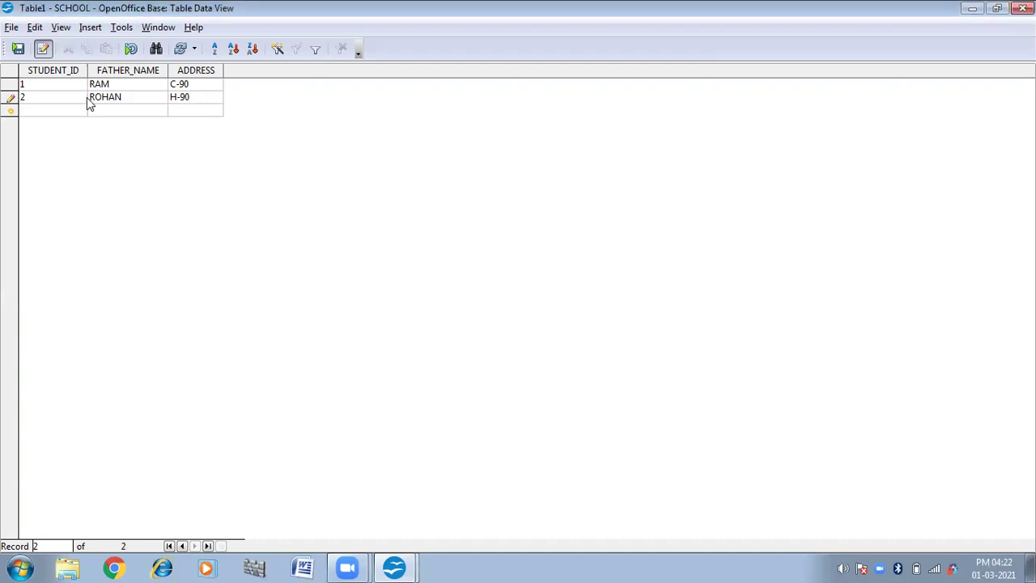
Step: Retype record 2's father name as a five-letter first name and save the row
{"action": "left_click", "coordinate": [130, 97]}
{"action": "left_click", "coordinate": [130, 96]}
{"action": "key", "text": "BackSpace"}
{"action": "key", "text": "BackSpace"}
{"action": "key", "text": "BackSpace"}
{"action": "key", "text": "BackSpace"}
{"action": "key", "text": "BackSpace"}
{"action": "type", "text": "ROHAN"}
{"action": "left_click", "coordinate": [212, 96]}
{"action": "key", "text": "Down"}
{"action": "key", "text": "Home"}
Step: Enter ID 3 and address U-89 for the third record, dismissing the null father-name error
{"action": "type", "text": "3"}
{"action": "key", "text": "Tab"}
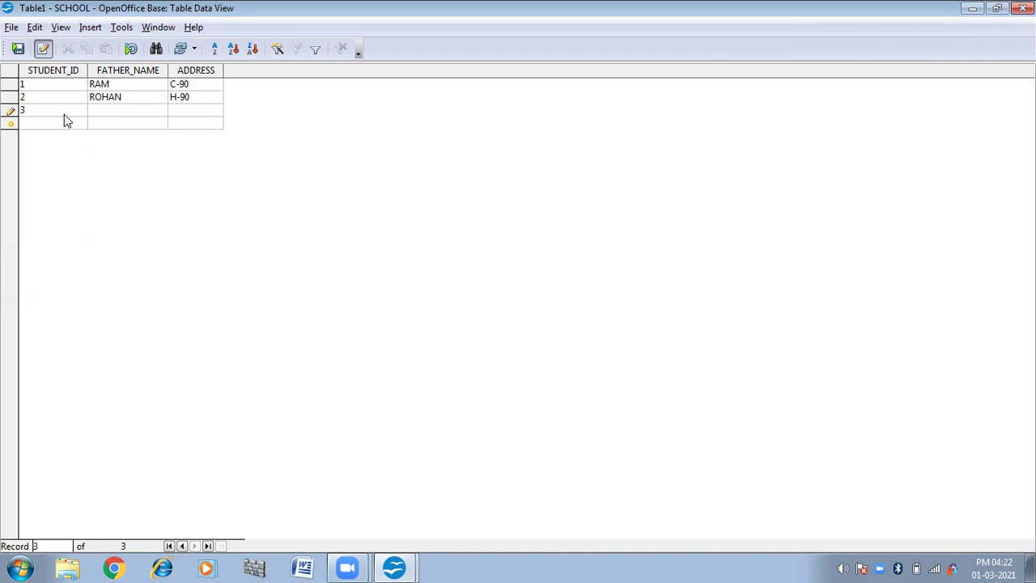
{"action": "type", "text": "U-89"}
{"action": "key", "text": "Return"}
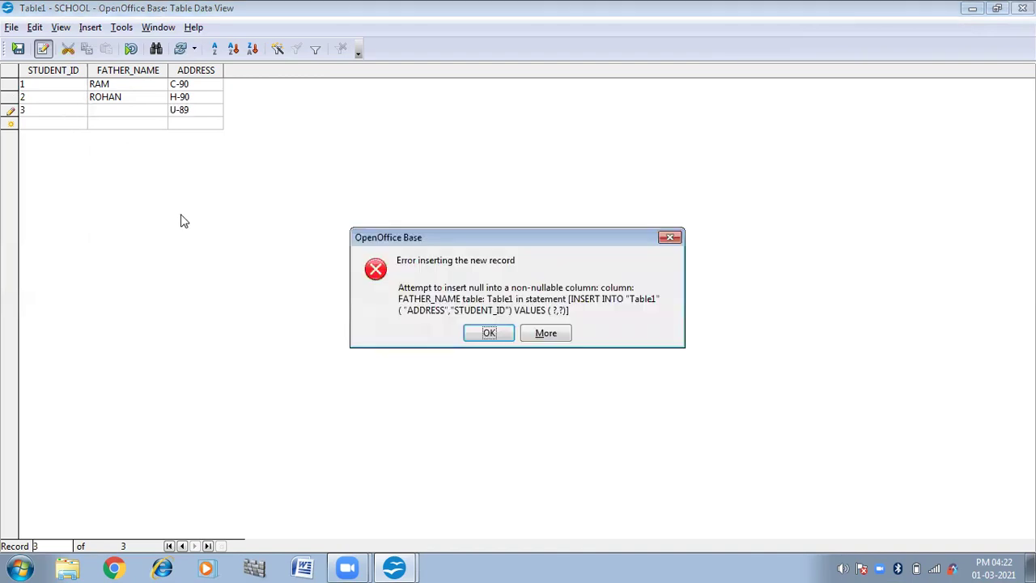
{"action": "left_click", "coordinate": [504, 335]}
Step: Fill in SHYAM as the third record's father name
{"action": "left_click", "coordinate": [118, 109]}
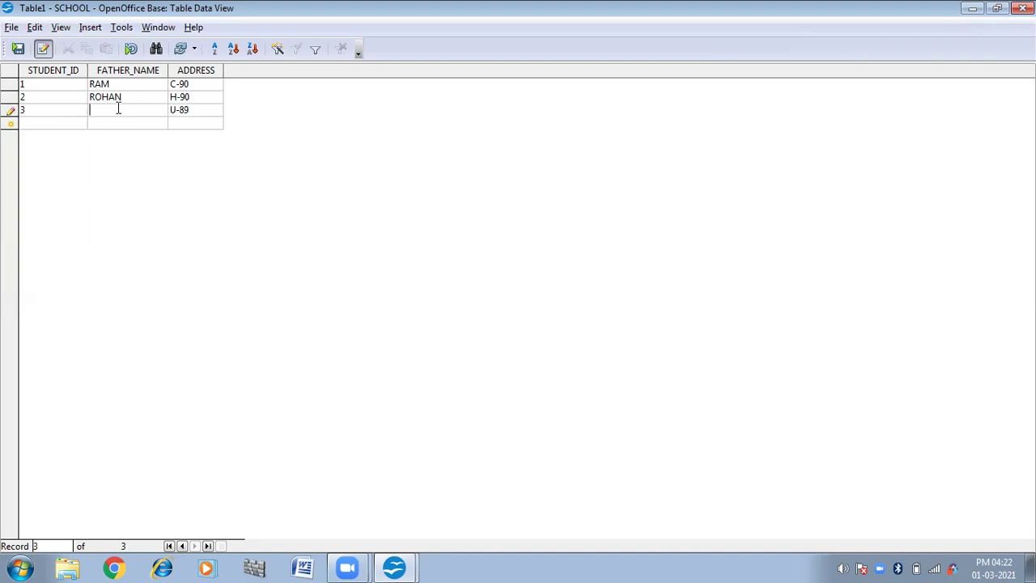
{"action": "type", "text": "SHYAM"}
{"action": "left_click", "coordinate": [195, 111]}
{"action": "left_click", "coordinate": [10, 27]}
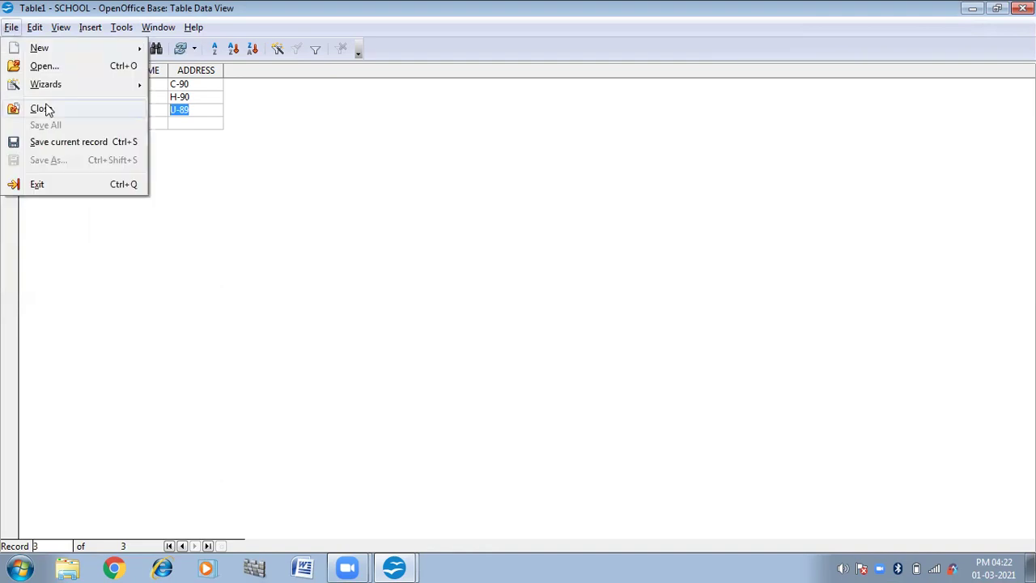
Step: Save the current record, close Table1's data view and open Table1 for editing
{"action": "left_click", "coordinate": [59, 142]}
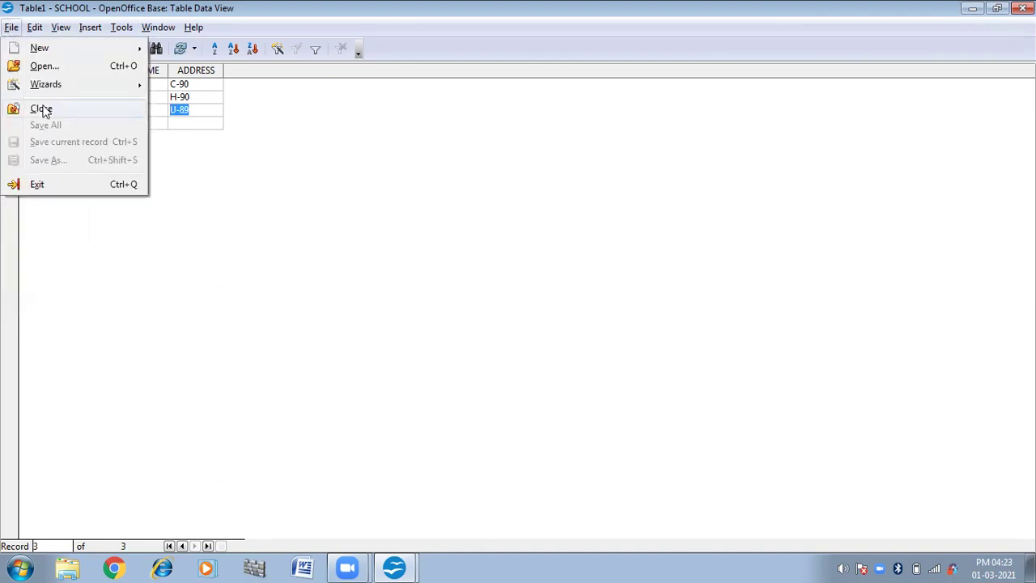
{"action": "left_click", "coordinate": [42, 108]}
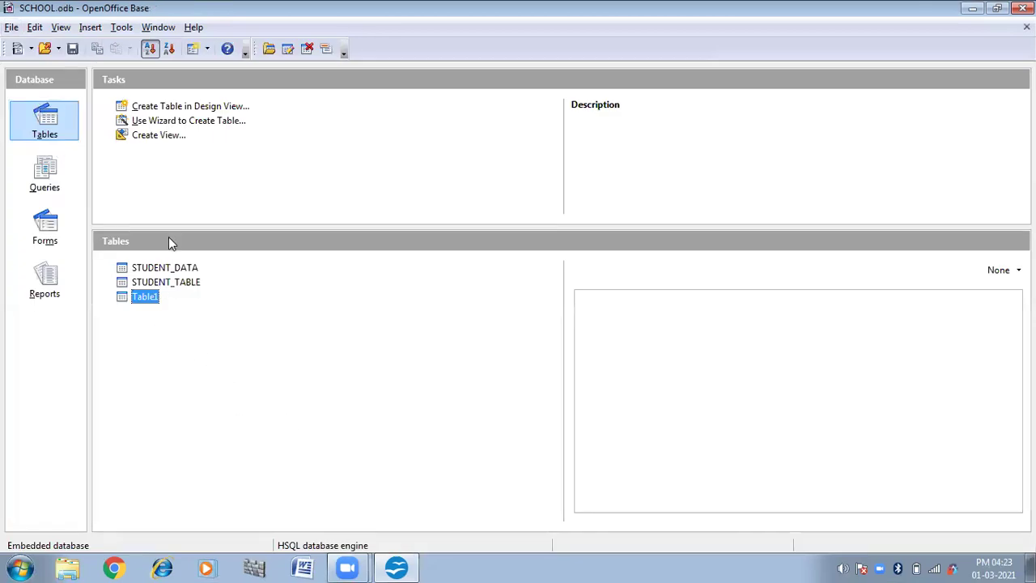
{"action": "right_click", "coordinate": [146, 298]}
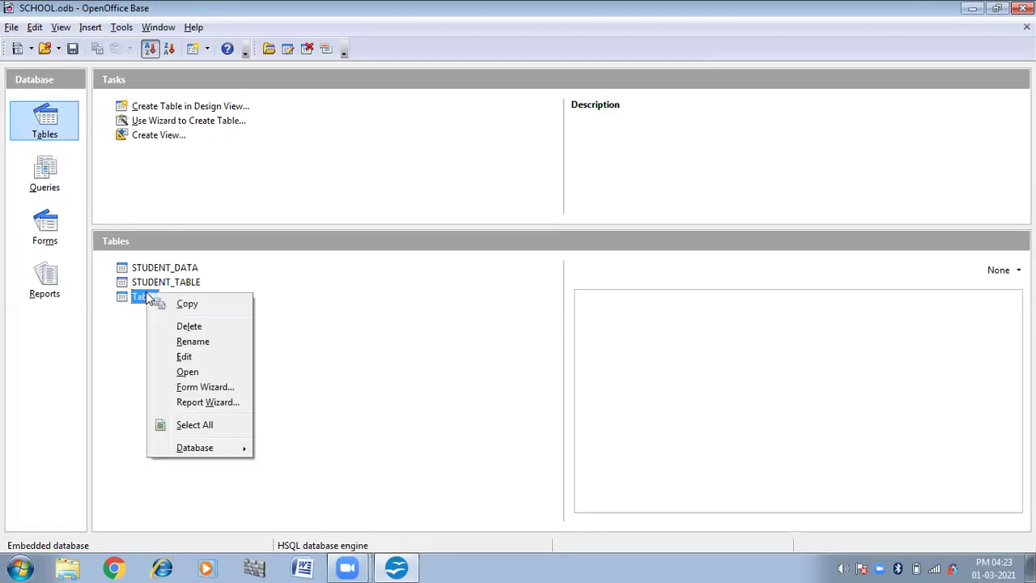
{"action": "left_click", "coordinate": [184, 357]}
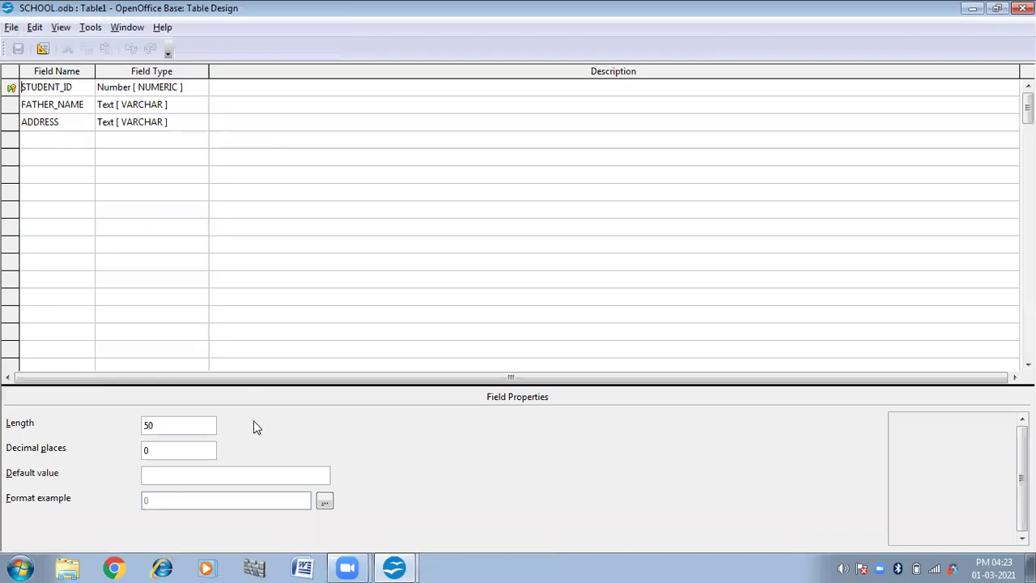
Step: Review FATHER_NAME's properties, toggling Entry required to No and back to Yes
{"action": "left_click", "coordinate": [156, 108]}
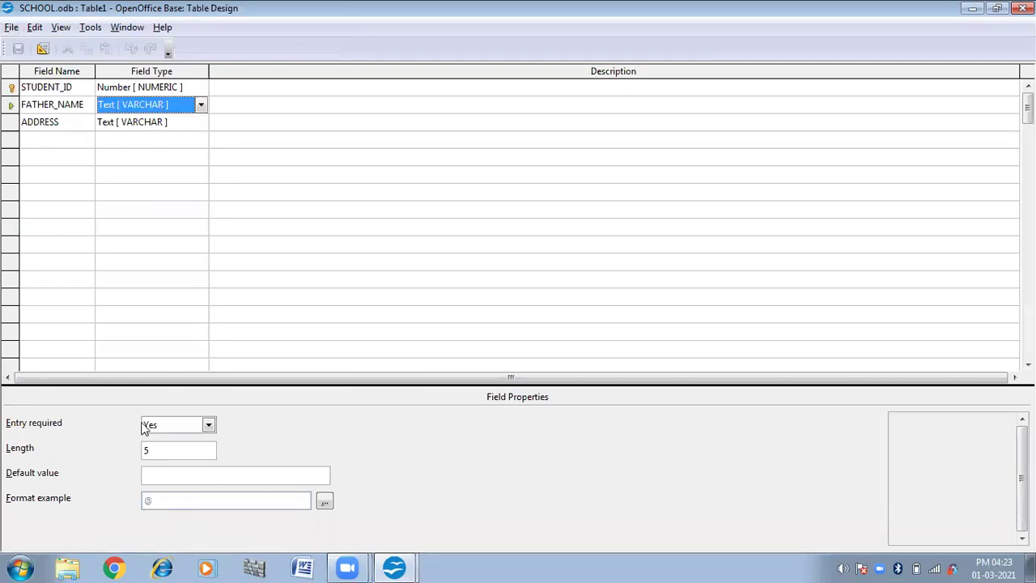
{"action": "left_click", "coordinate": [207, 425]}
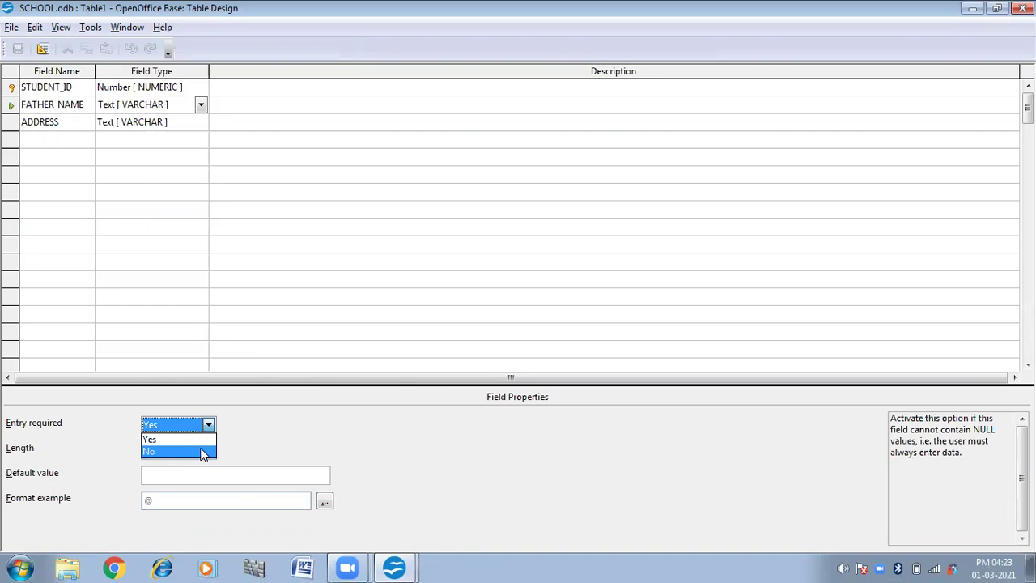
{"action": "left_click", "coordinate": [203, 452]}
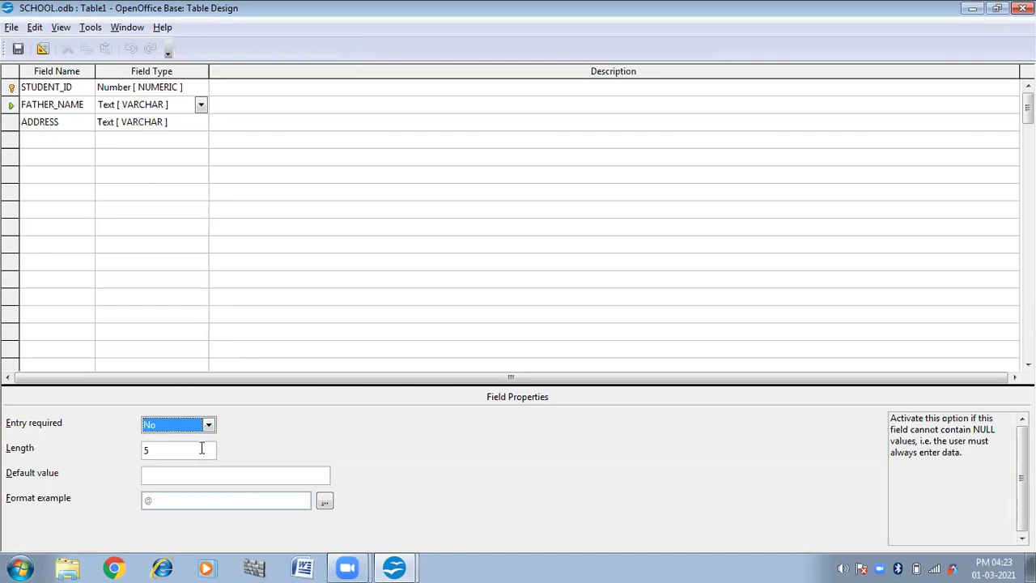
{"action": "left_click", "coordinate": [208, 425]}
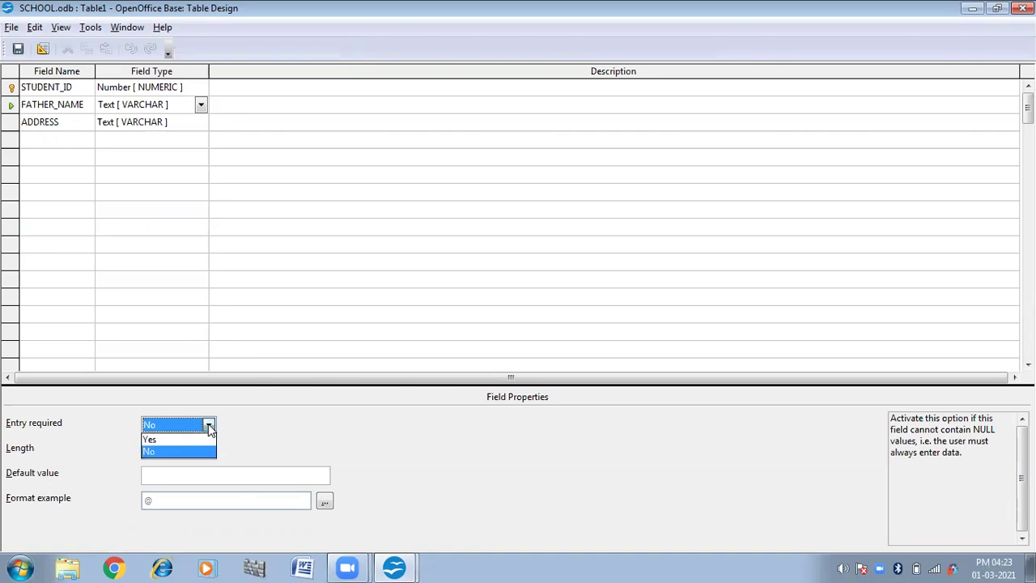
{"action": "left_click", "coordinate": [204, 439]}
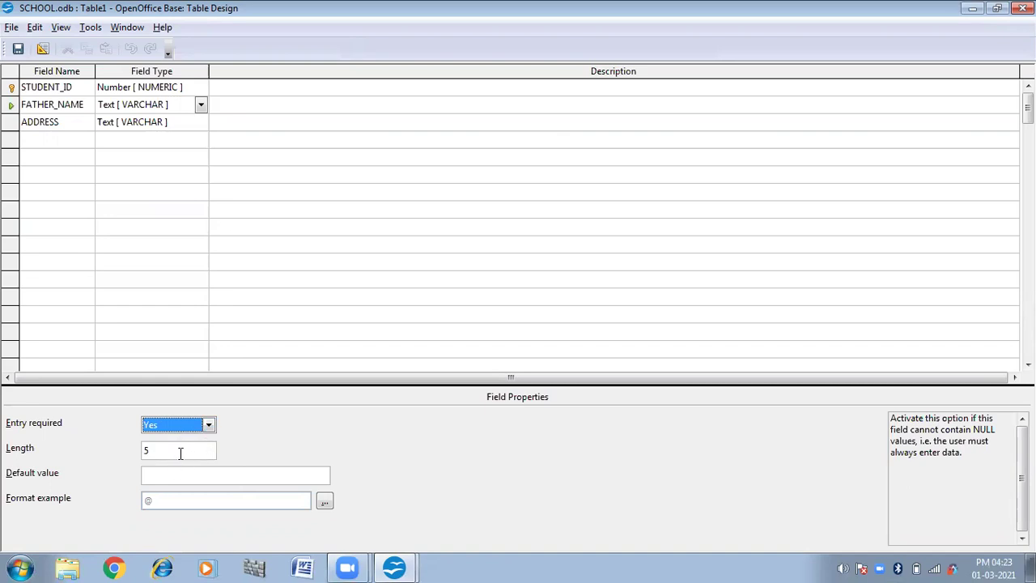
{"action": "left_click", "coordinate": [180, 451]}
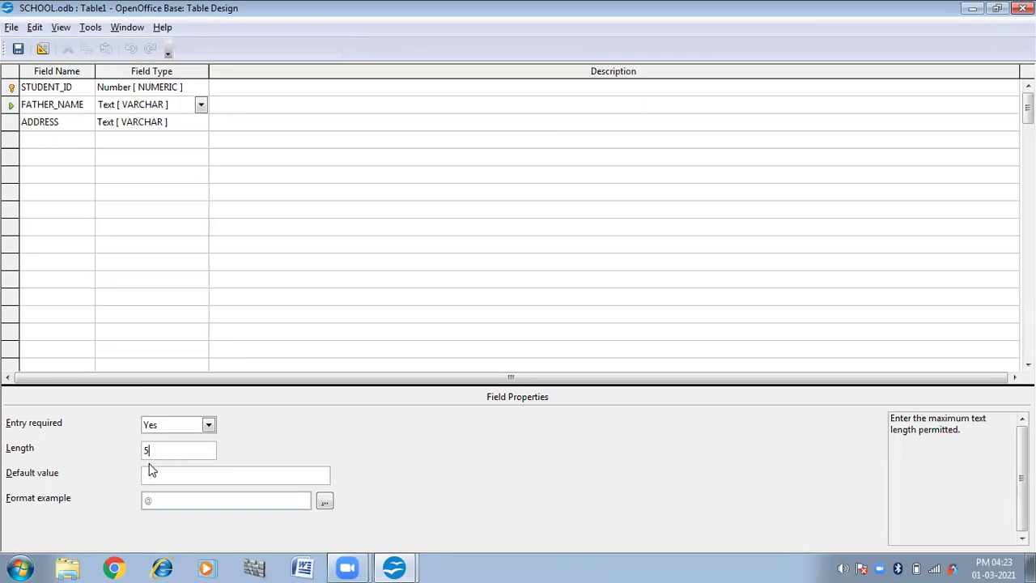
{"action": "left_click", "coordinate": [181, 476]}
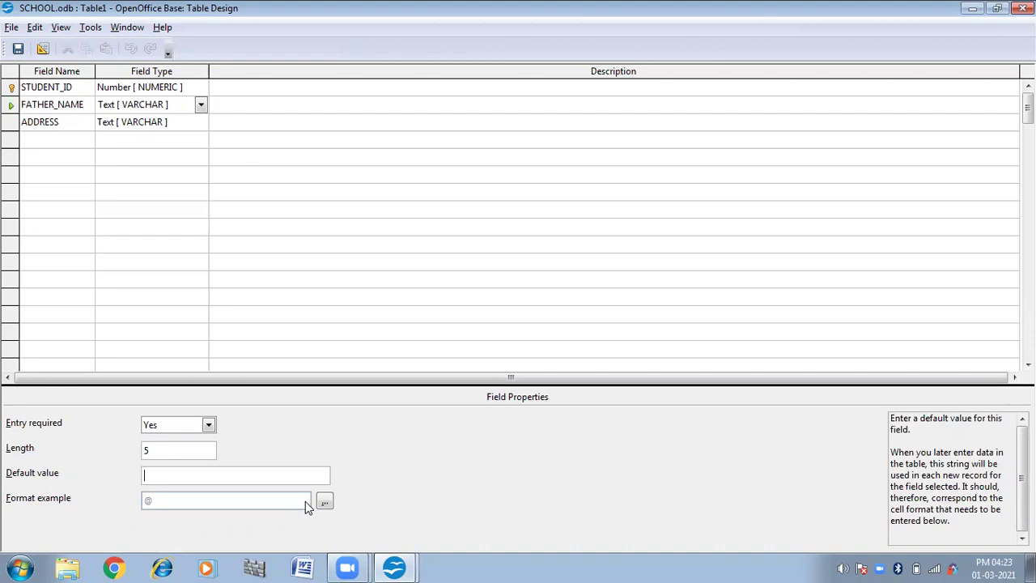
Step: Set FATHER_NAME's default value to AMIT, then save and close the table design
{"action": "type", "text": "AMIT"}
{"action": "left_click", "coordinate": [11, 27]}
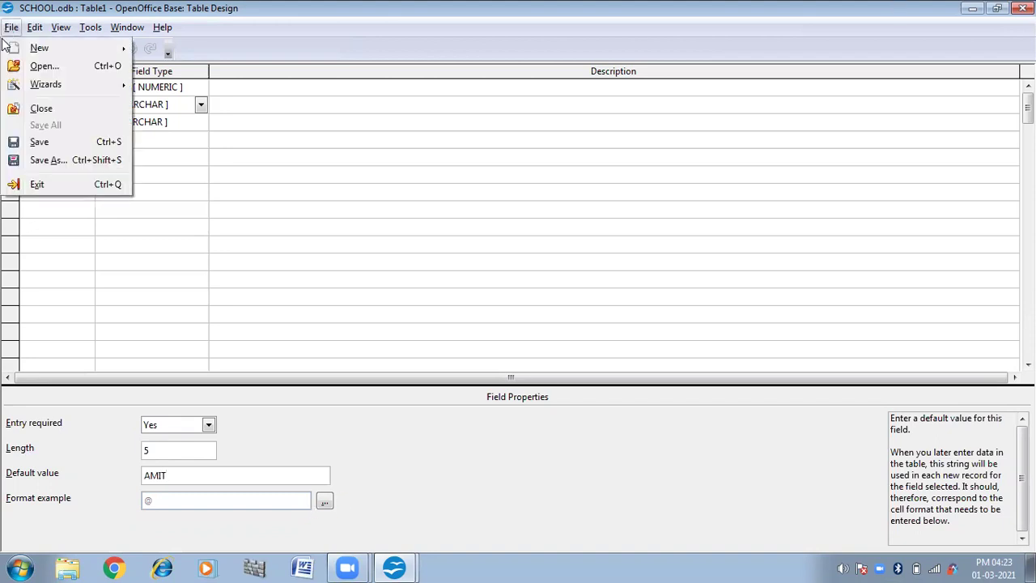
{"action": "left_click", "coordinate": [39, 143]}
{"action": "left_click", "coordinate": [11, 26]}
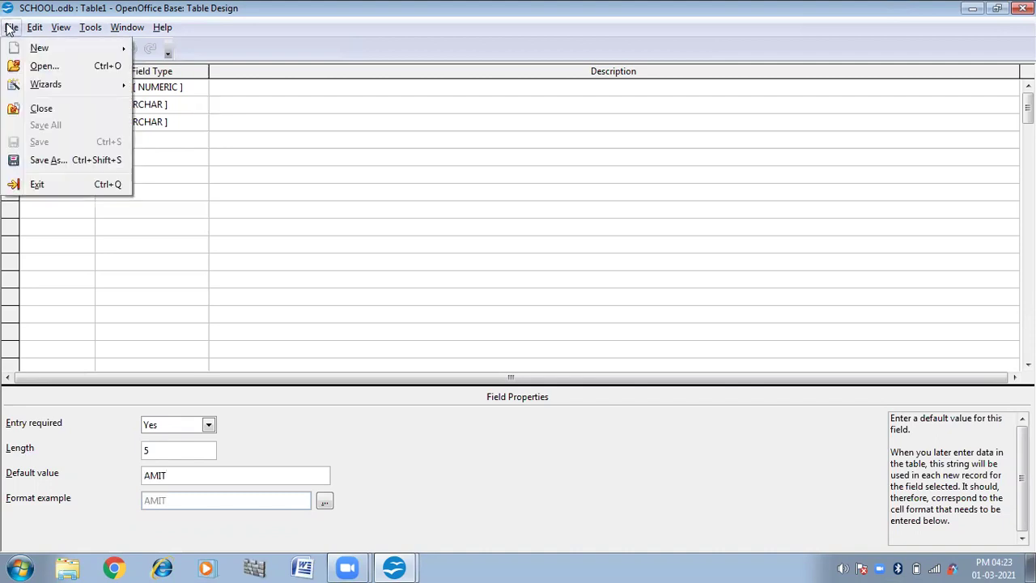
{"action": "left_click", "coordinate": [42, 108]}
{"action": "left_click", "coordinate": [458, 303]}
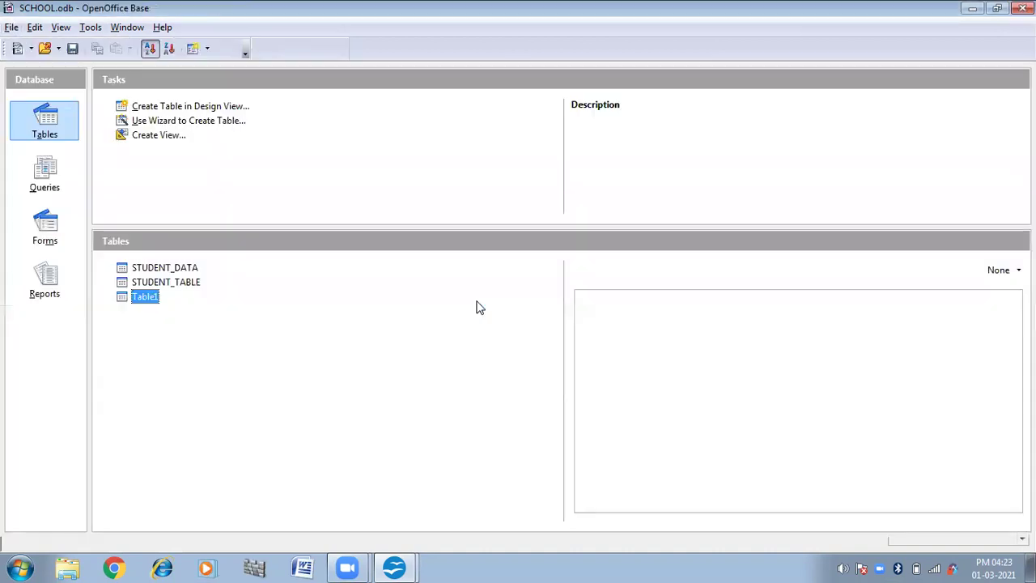
Step: Add record 4 to Table1 with ID 4, father name ABCD and address Y-90
{"action": "double_click", "coordinate": [129, 299]}
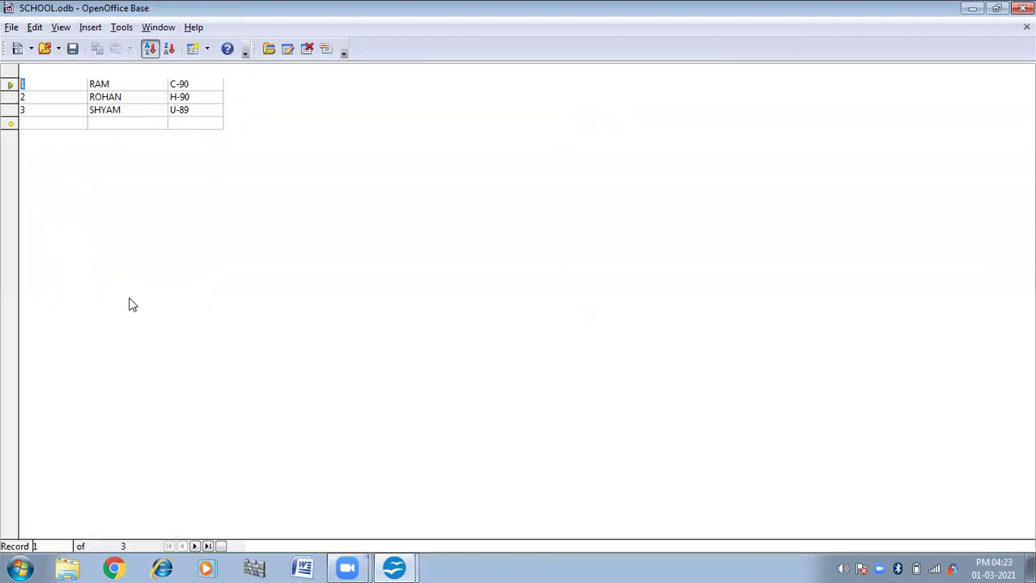
{"action": "left_click", "coordinate": [200, 110]}
{"action": "double_click", "coordinate": [200, 110]}
{"action": "left_click", "coordinate": [224, 123]}
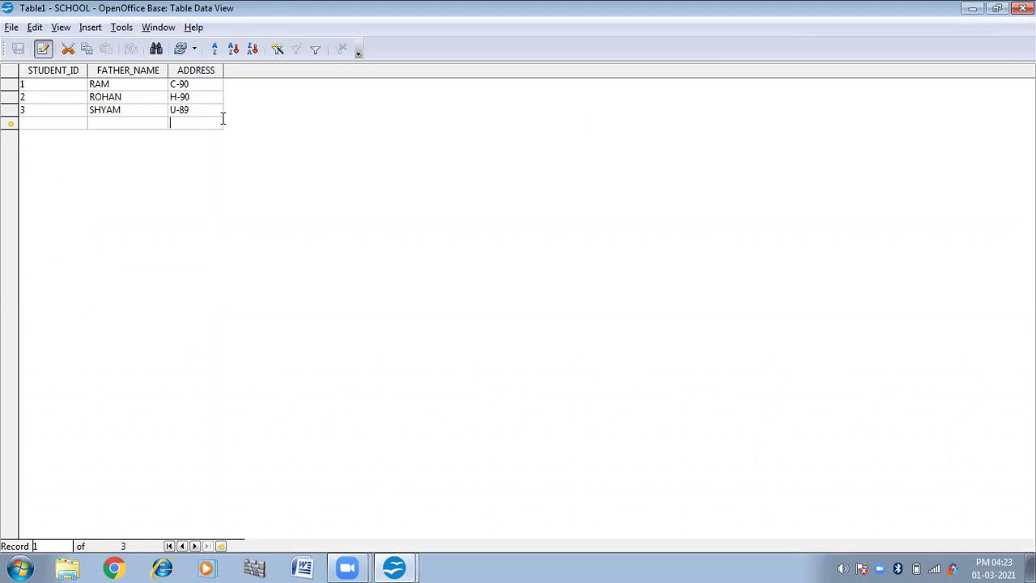
{"action": "type", "text": "AMIT"}
{"action": "key", "text": "shift+Tab"}
{"action": "key", "text": "shift+Tab"}
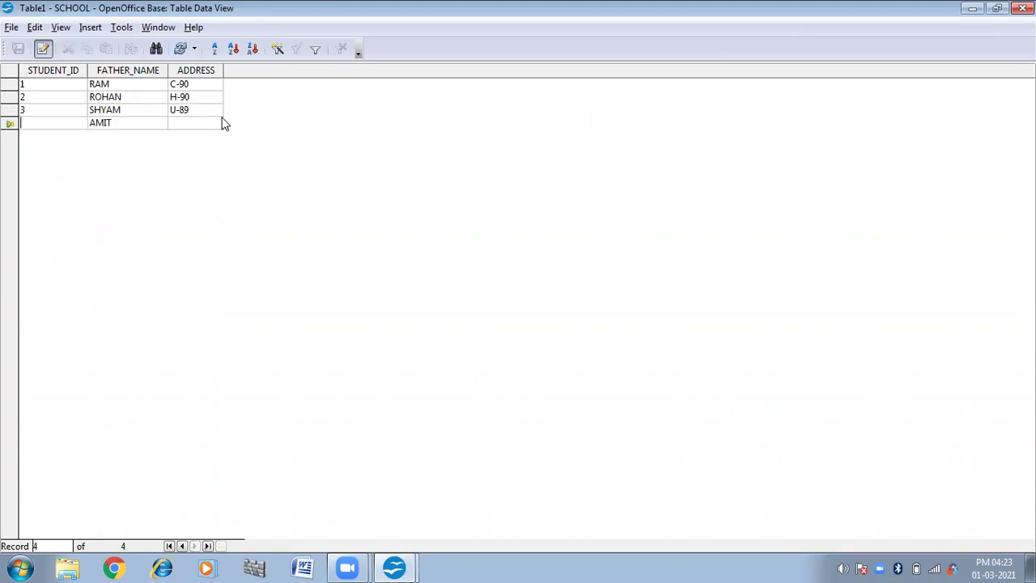
{"action": "type", "text": "4"}
{"action": "key", "text": "Tab"}
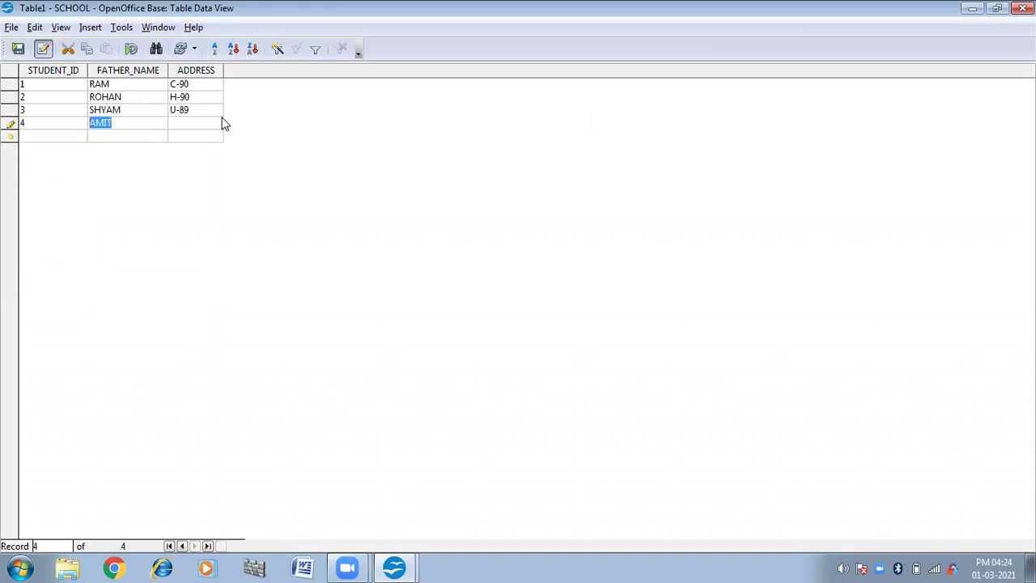
{"action": "key", "text": "Delete"}
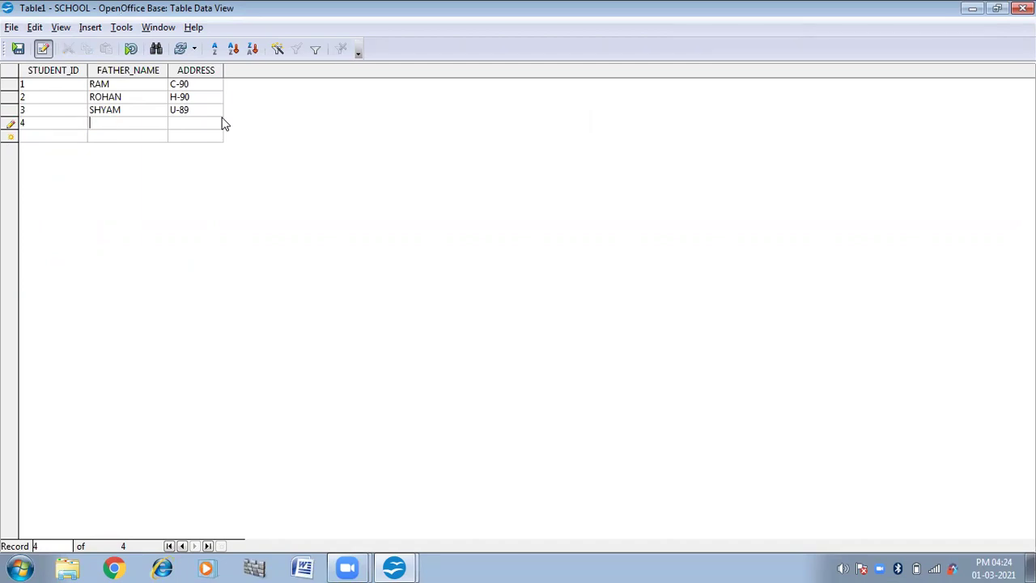
{"action": "type", "text": "ABCD"}
{"action": "left_click", "coordinate": [223, 119]}
{"action": "type", "text": "Y-90"}
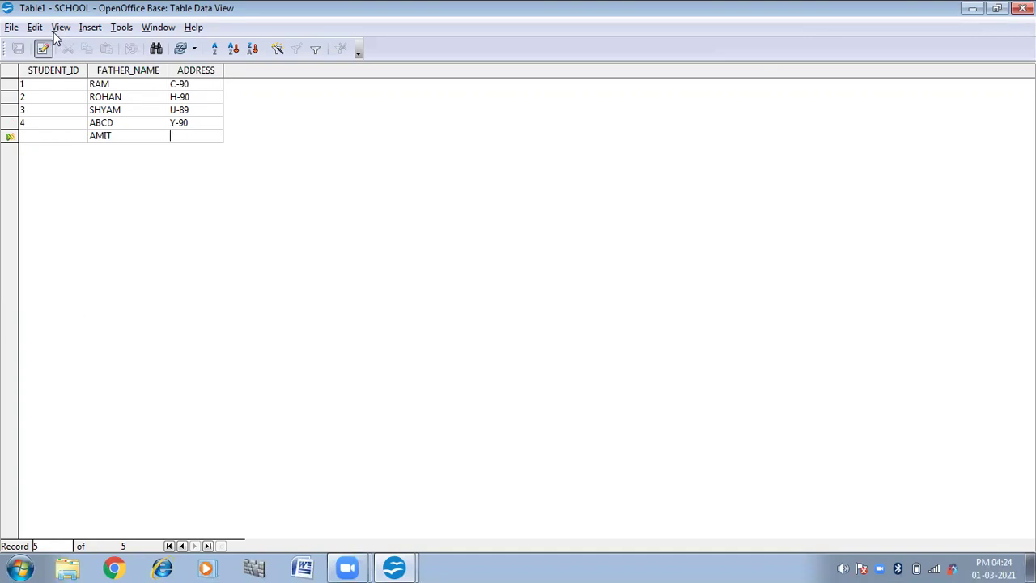
{"action": "left_click", "coordinate": [11, 27]}
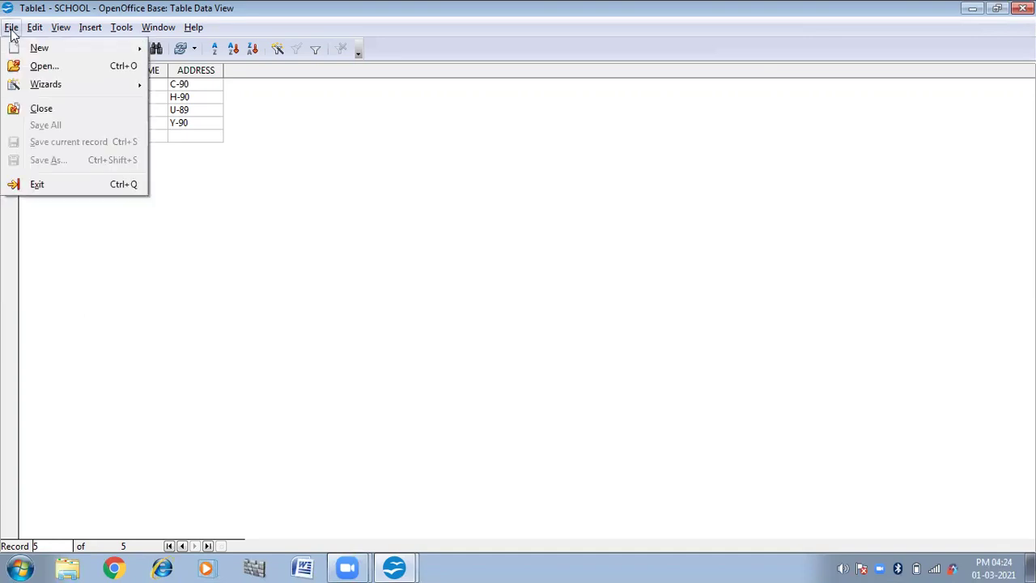
Step: Close Table1's data view and reopen Table1 in design view
{"action": "left_click", "coordinate": [35, 114]}
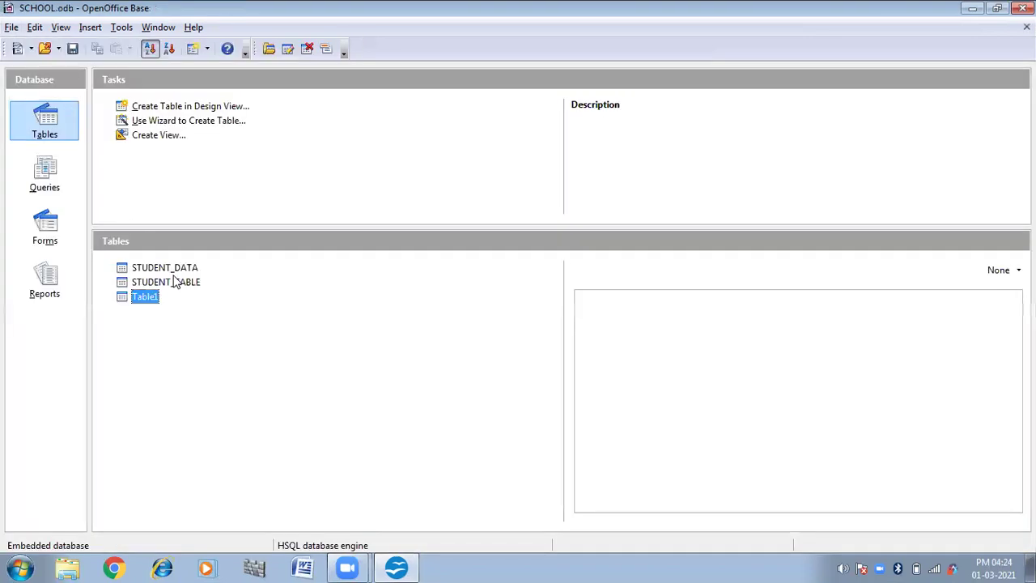
{"action": "right_click", "coordinate": [133, 294]}
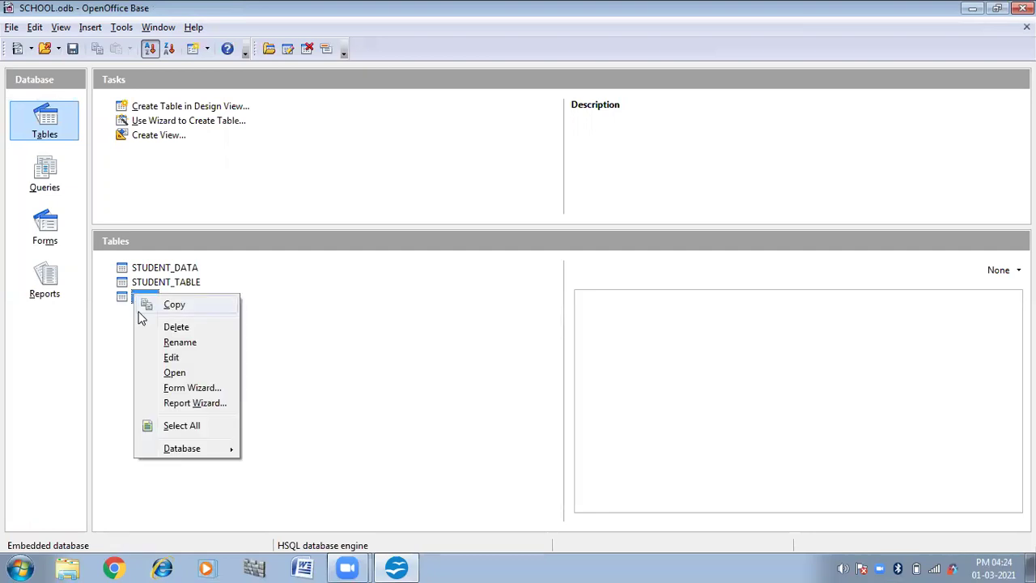
{"action": "left_click", "coordinate": [179, 358]}
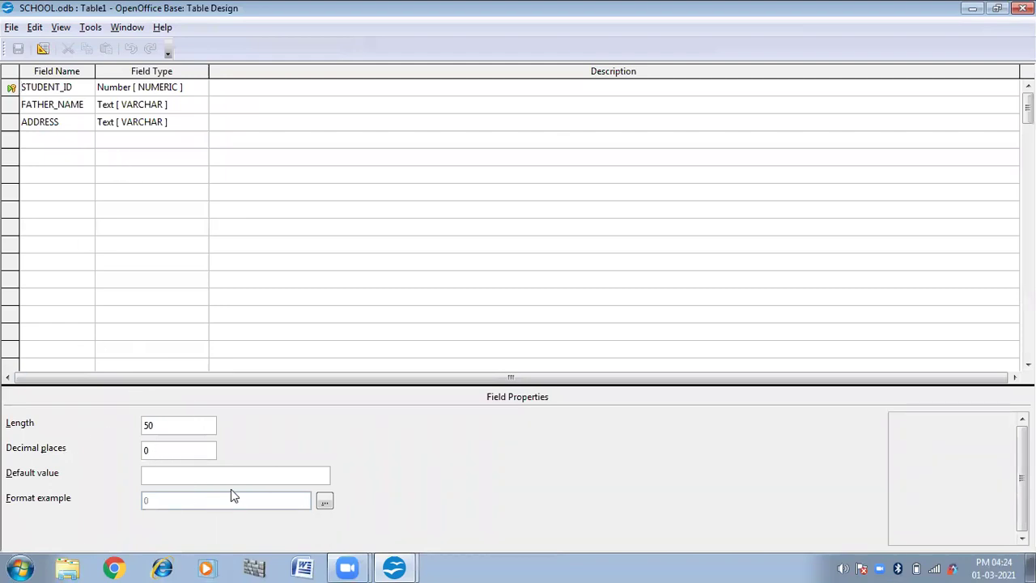
Step: Add a fourth field named DOB with field type Date [DATE]
{"action": "left_click", "coordinate": [42, 138]}
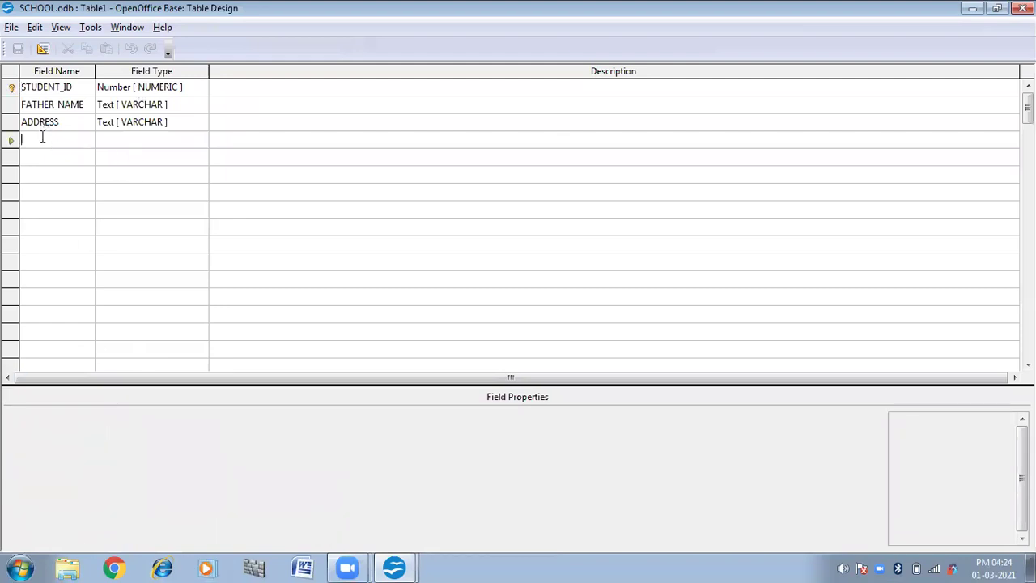
{"action": "type", "text": "DATE"}
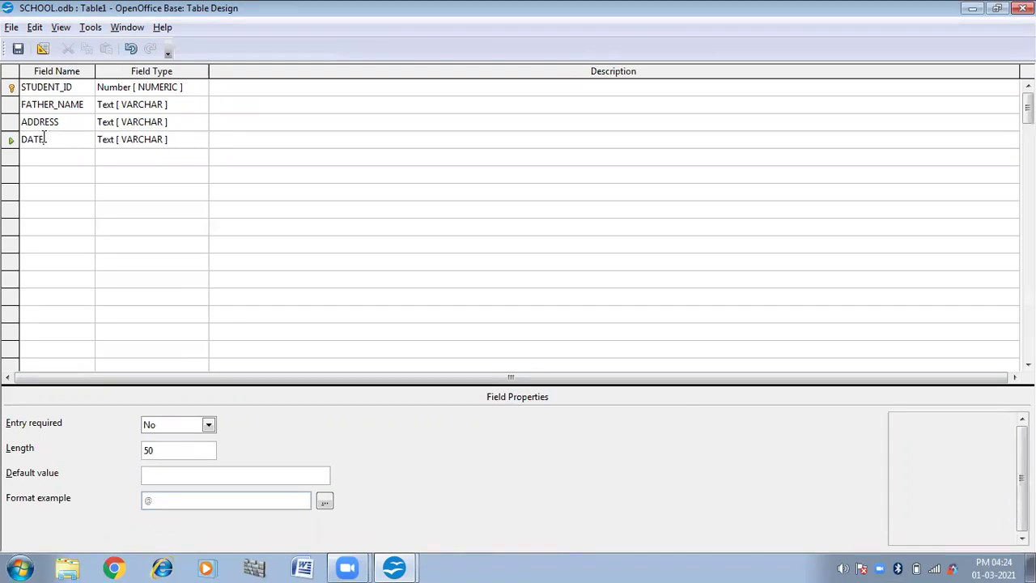
{"action": "key", "text": "Tab"}
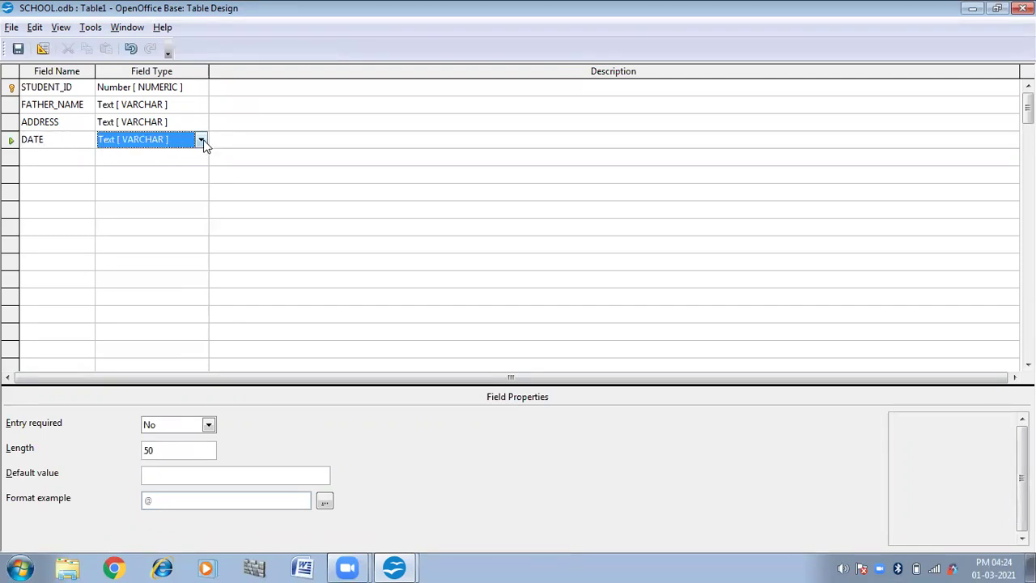
{"action": "left_click", "coordinate": [57, 137]}
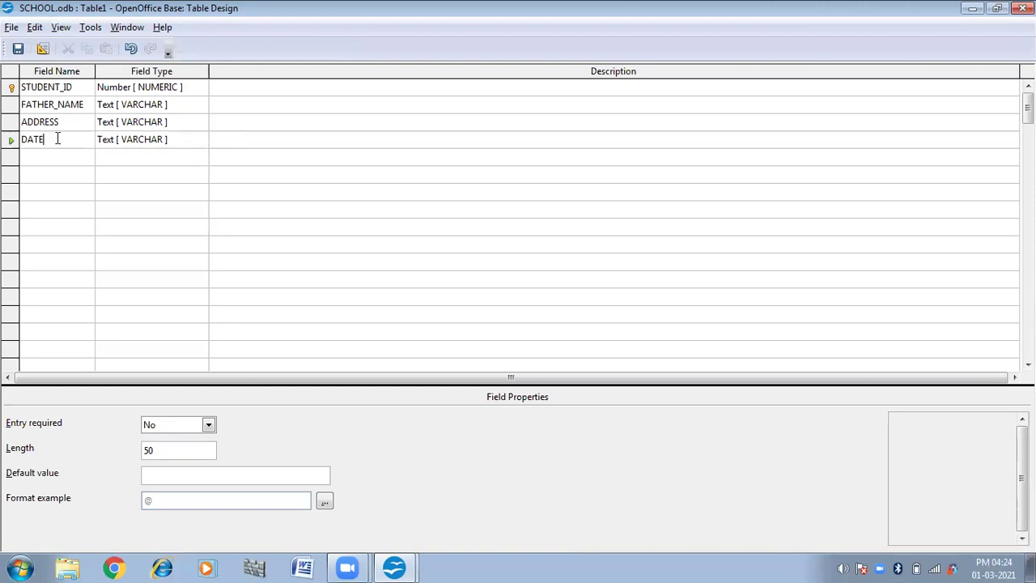
{"action": "key", "text": "BackSpace"}
{"action": "key", "text": "BackSpace"}
{"action": "key", "text": "BackSpace"}
{"action": "key", "text": "BackSpace"}
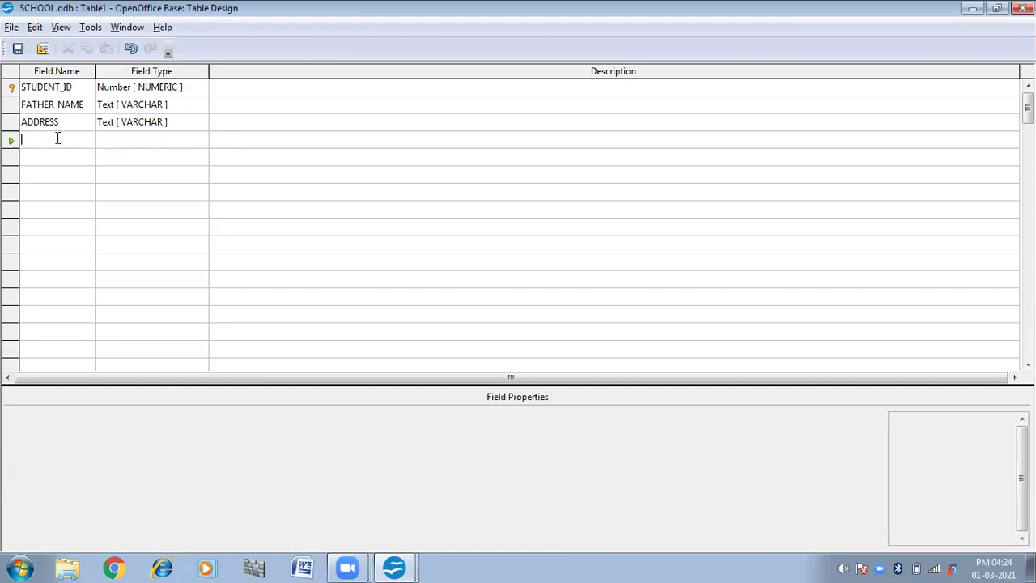
{"action": "type", "text": "DOB"}
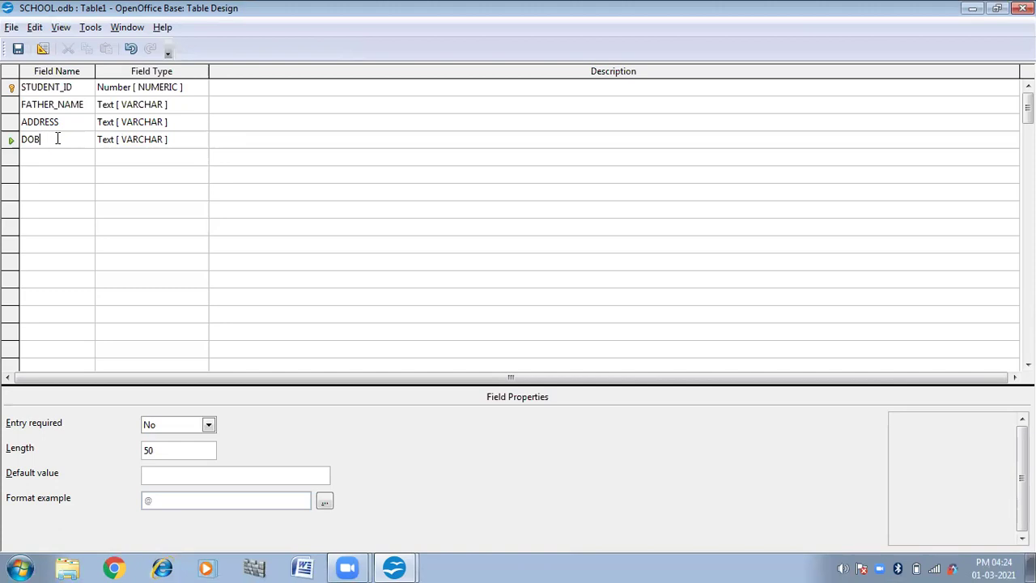
{"action": "left_click", "coordinate": [196, 139]}
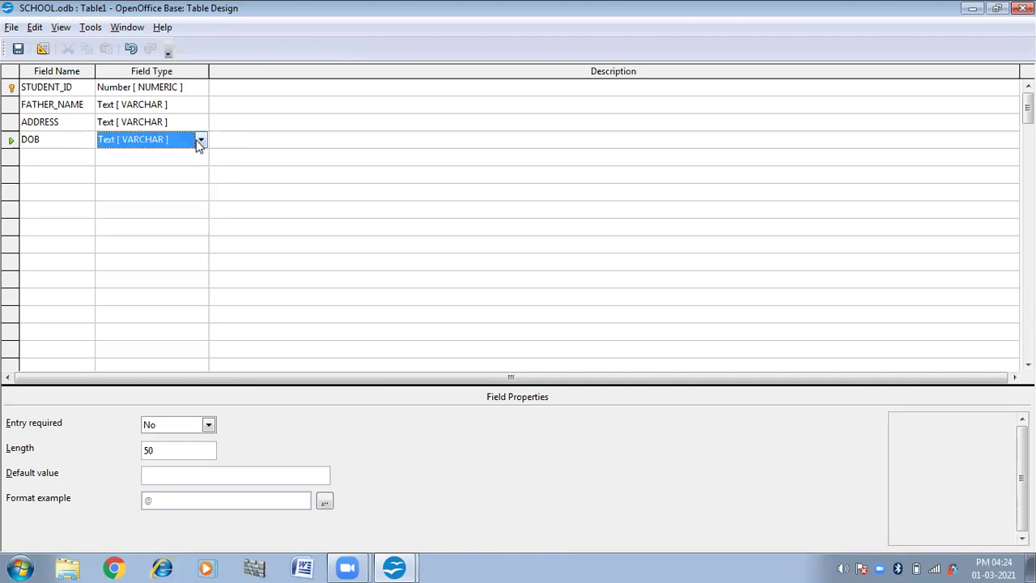
{"action": "left_click", "coordinate": [200, 140]}
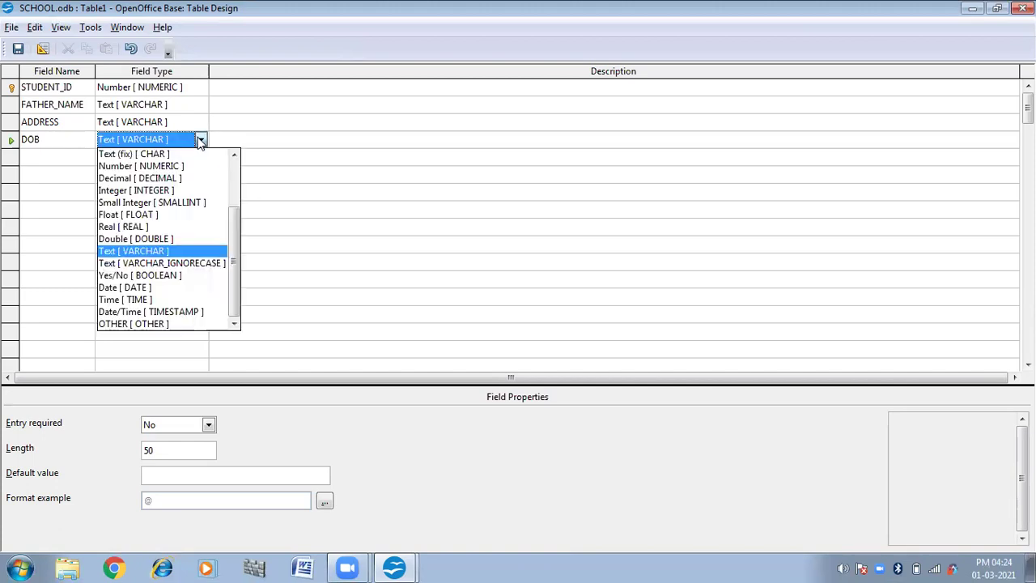
{"action": "left_click", "coordinate": [154, 288]}
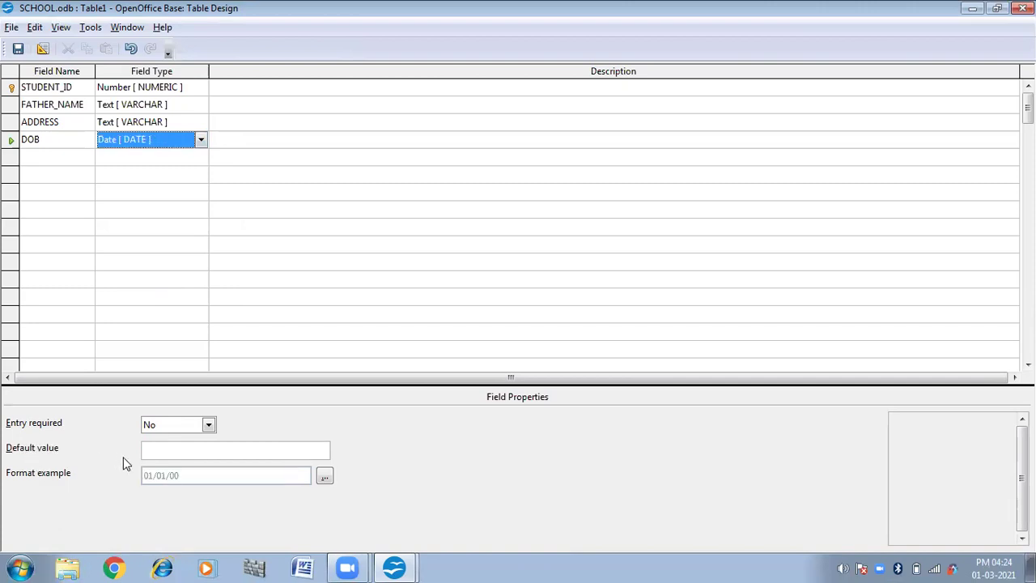
Step: Set the DOB field's format to D MMM YY (31 Dec 99)
{"action": "left_click", "coordinate": [326, 480]}
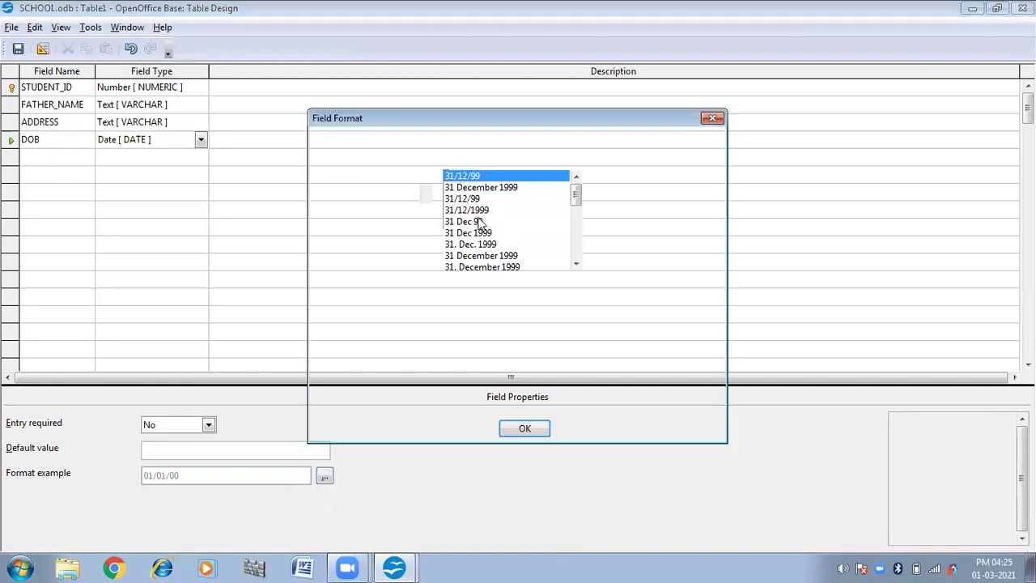
{"action": "scroll", "coordinate": [479, 223], "scroll_direction": "down", "scroll_amount": 5}
{"action": "scroll", "coordinate": [479, 223], "scroll_direction": "down", "scroll_amount": 2}
{"action": "scroll", "coordinate": [479, 223], "scroll_direction": "up", "scroll_amount": 5}
{"action": "scroll", "coordinate": [479, 223], "scroll_direction": "down", "scroll_amount": 5}
{"action": "scroll", "coordinate": [479, 223], "scroll_direction": "up", "scroll_amount": 3}
{"action": "scroll", "coordinate": [479, 223], "scroll_direction": "up", "scroll_amount": 2}
{"action": "scroll", "coordinate": [479, 223], "scroll_direction": "down", "scroll_amount": 1}
{"action": "scroll", "coordinate": [479, 223], "scroll_direction": "up", "scroll_amount": 1}
{"action": "left_click", "coordinate": [459, 222]}
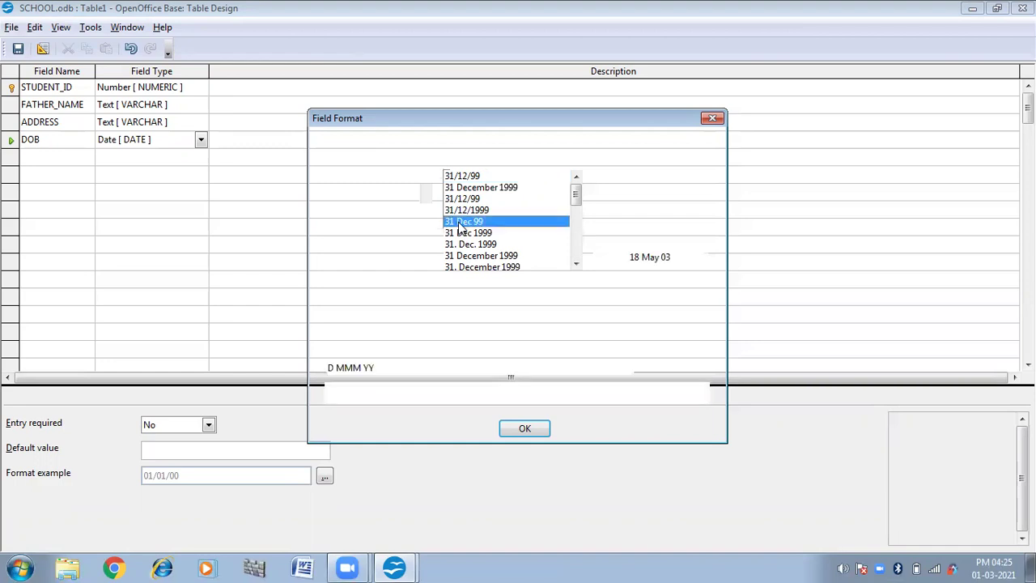
{"action": "left_click", "coordinate": [530, 427]}
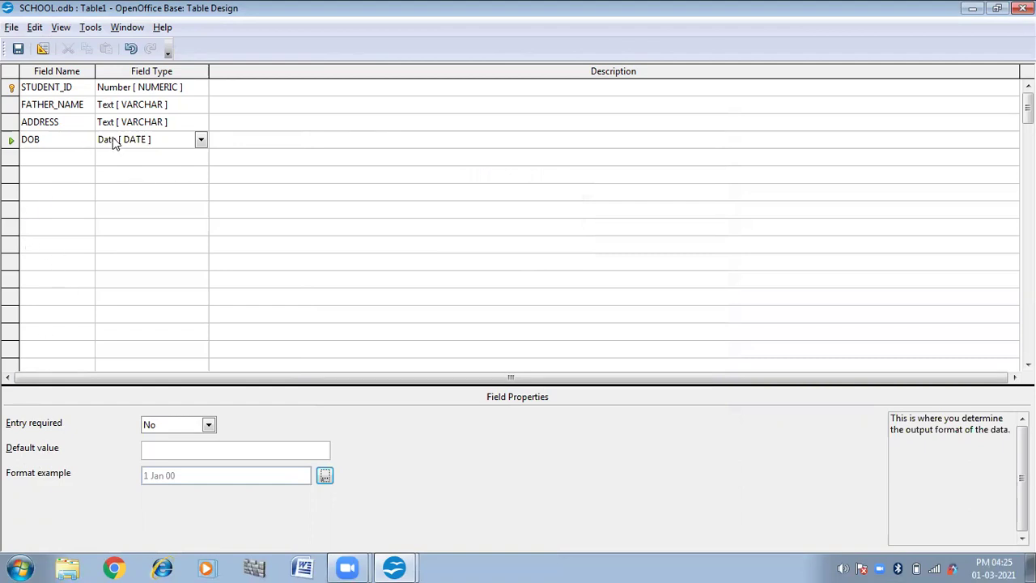
Step: Save Table1's design and close it, returning to the SCHOOL database window
{"action": "left_click", "coordinate": [11, 28]}
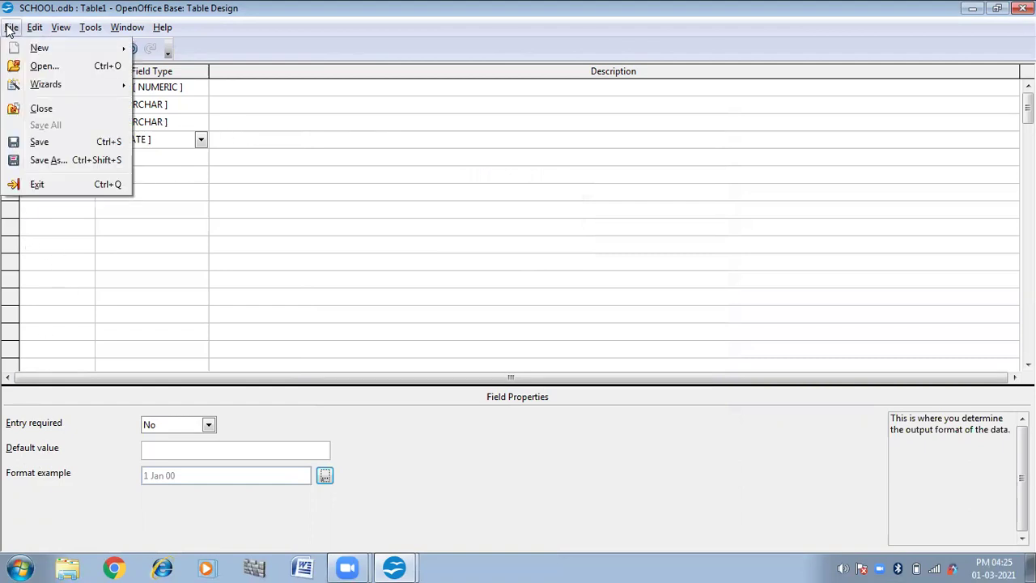
{"action": "left_click", "coordinate": [21, 148]}
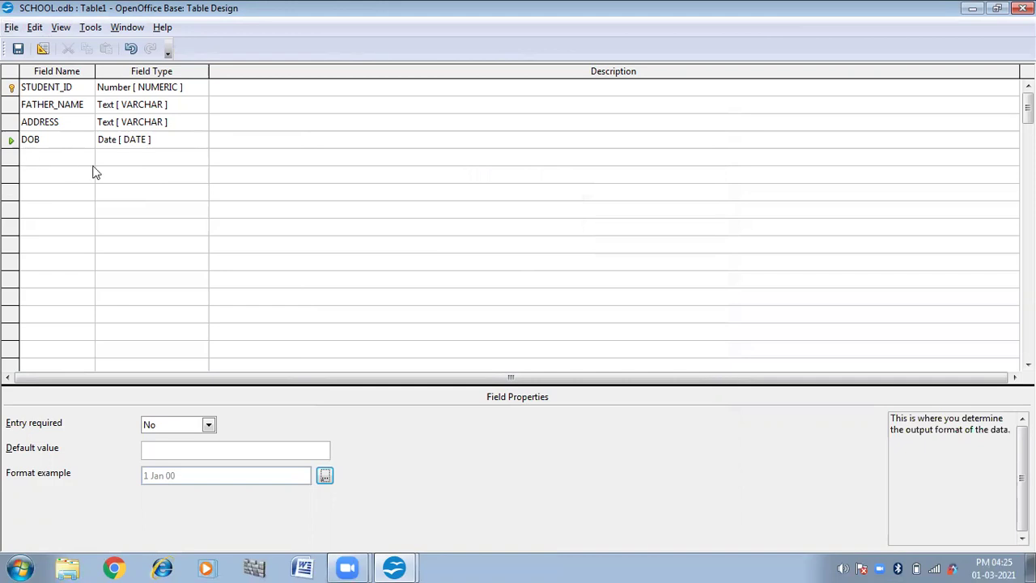
{"action": "left_click", "coordinate": [12, 27]}
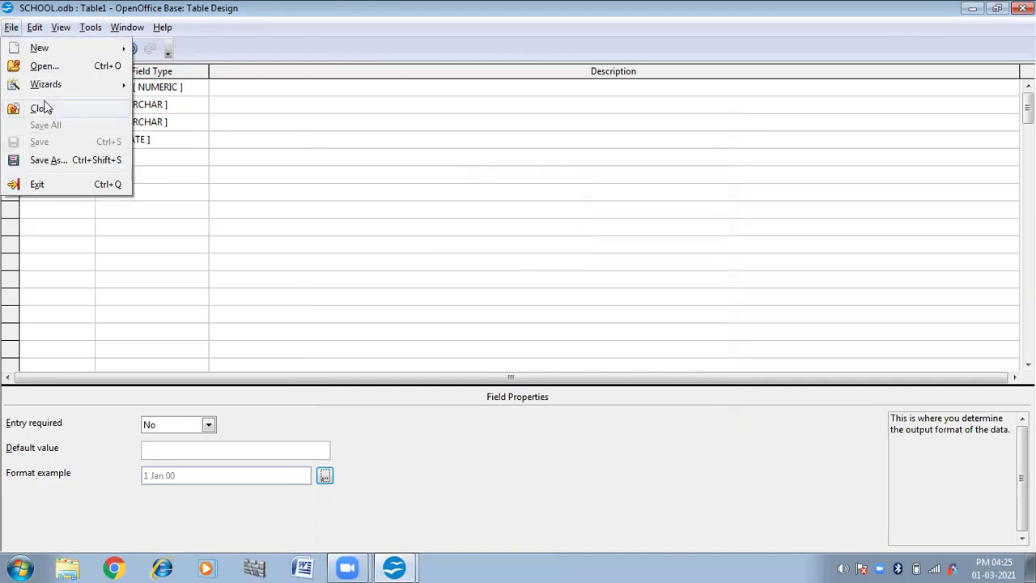
{"action": "left_click", "coordinate": [40, 108]}
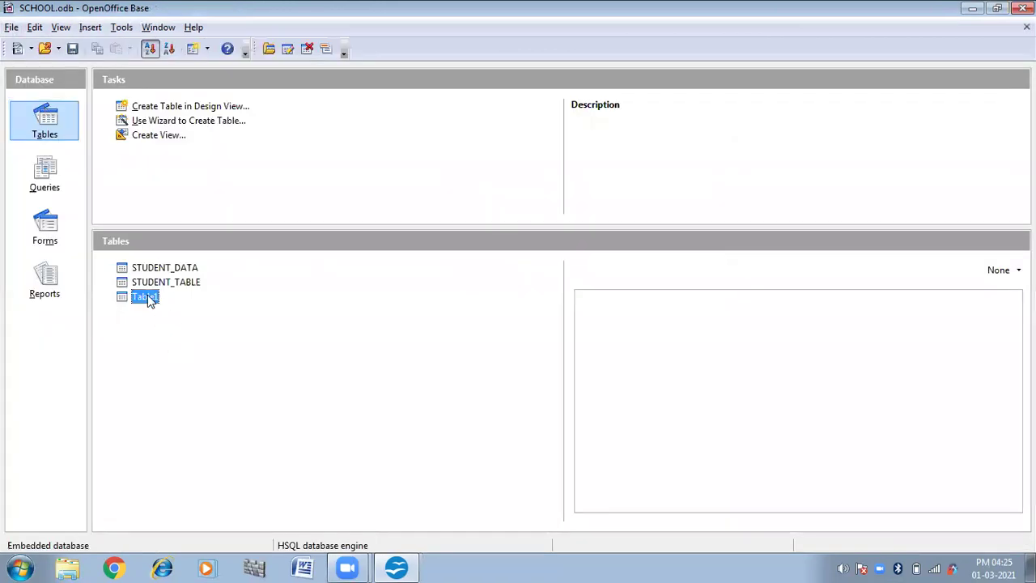
Step: Enter record 5 in Table1 with ID 5, address ROHINI and DOB 12 Mar 05
{"action": "double_click", "coordinate": [146, 297]}
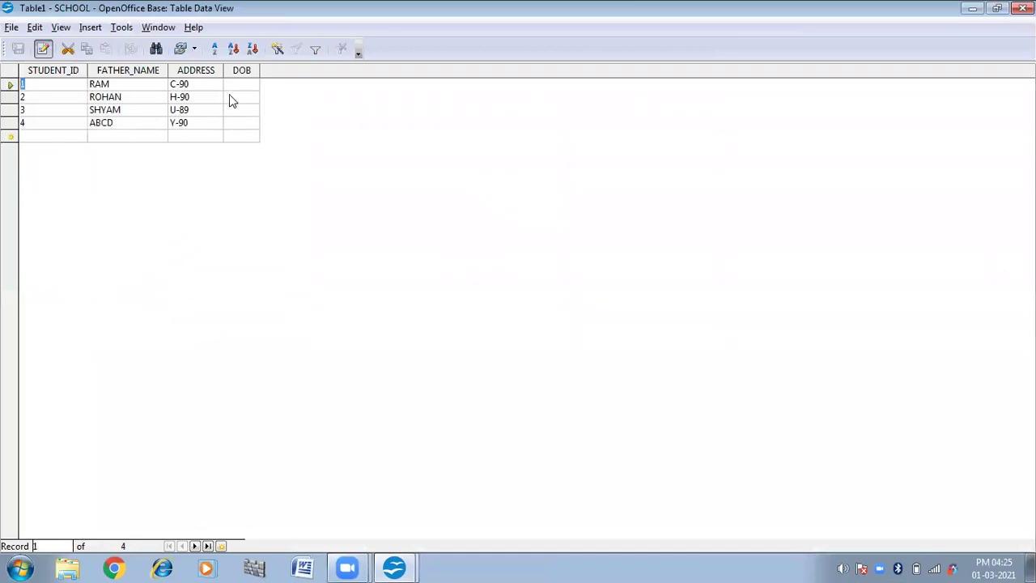
{"action": "left_click", "coordinate": [38, 135]}
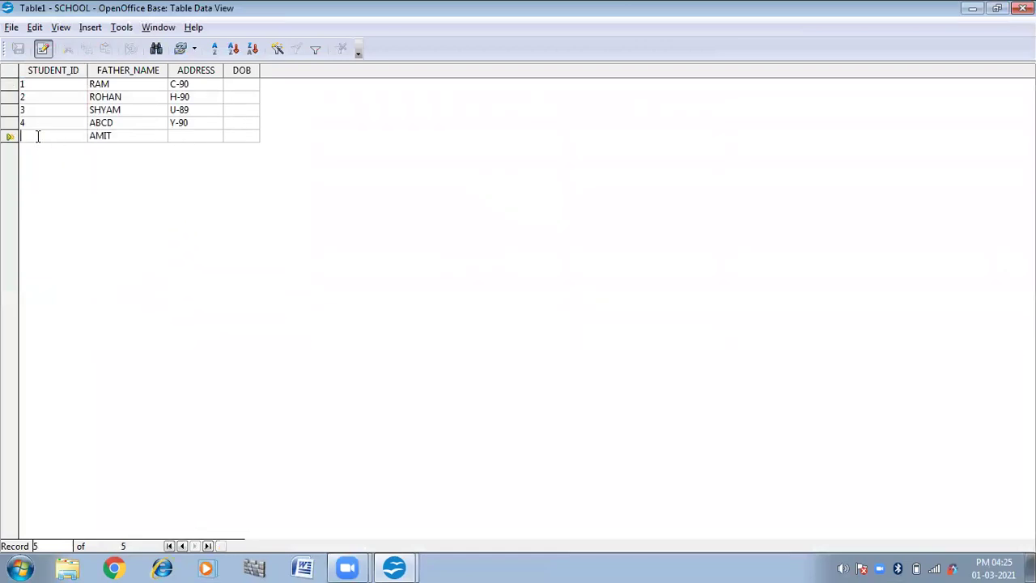
{"action": "type", "text": "5"}
{"action": "key", "text": "Tab"}
{"action": "key", "text": "Tab"}
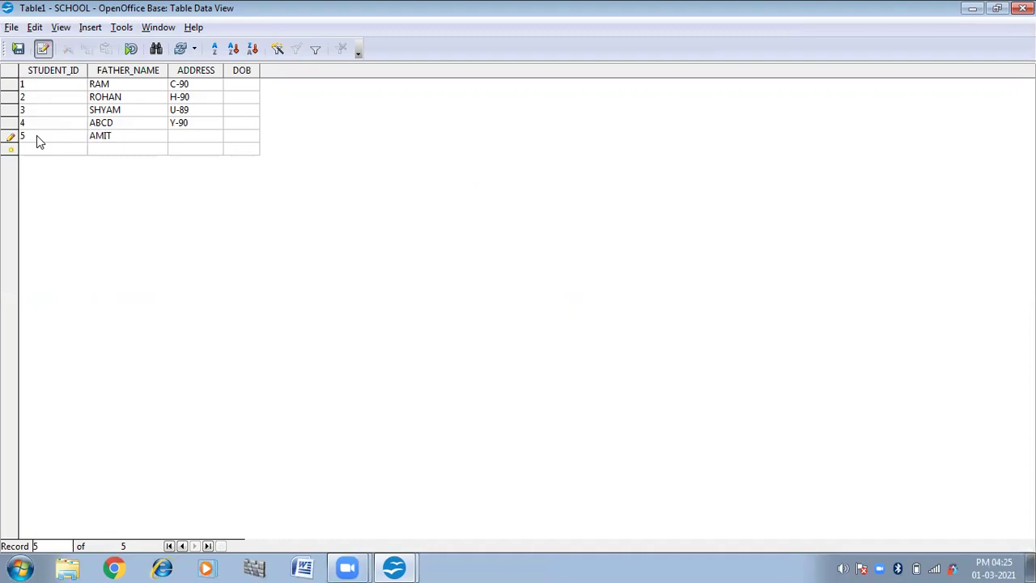
{"action": "type", "text": "ROHINI"}
{"action": "type", "text": "34"}
{"action": "type", "text": "12"}
{"action": "type", "text": "-03"}
{"action": "type", "text": "-1"}
{"action": "key", "text": "BackSpace"}
{"action": "type", "text": "200"}
{"action": "type", "text": "0"}
{"action": "key", "text": "Down"}
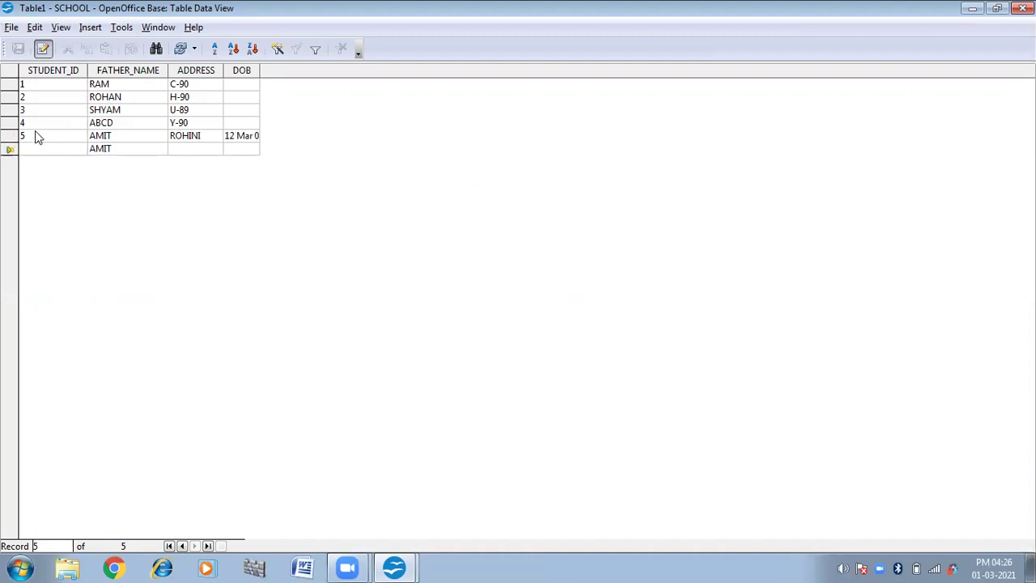
Step: Widen the DOB column to show the full date and close Table1
{"action": "double_click", "coordinate": [259, 70]}
{"action": "left_click", "coordinate": [11, 29]}
{"action": "left_click", "coordinate": [35, 108]}
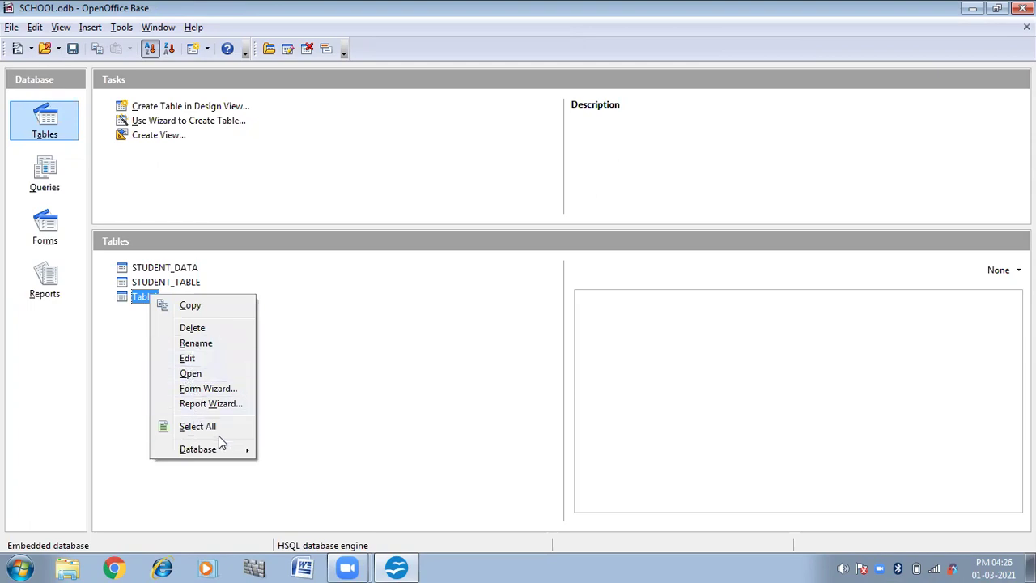
{"action": "left_click", "coordinate": [197, 361]}
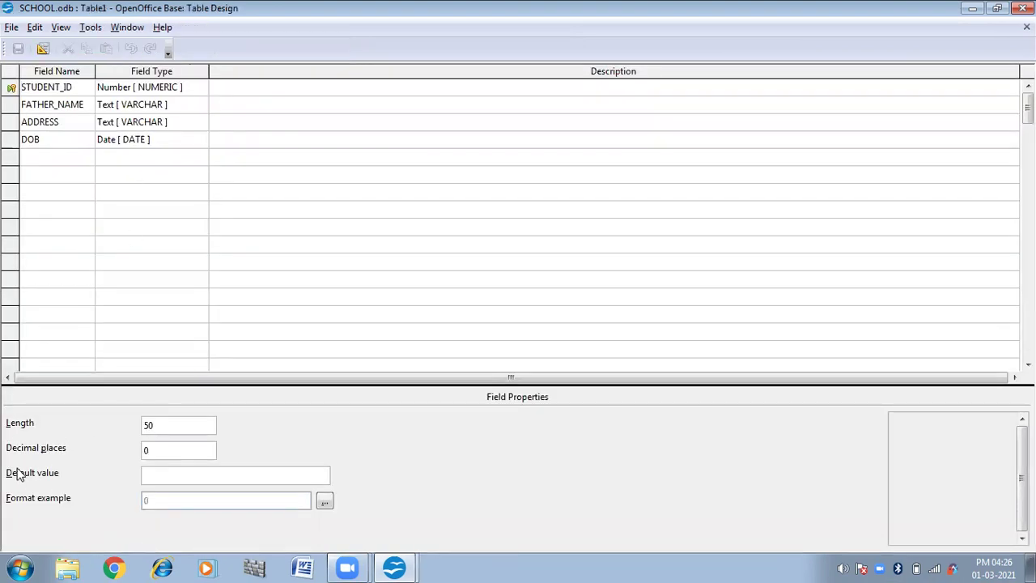
{"action": "left_click", "coordinate": [200, 113]}
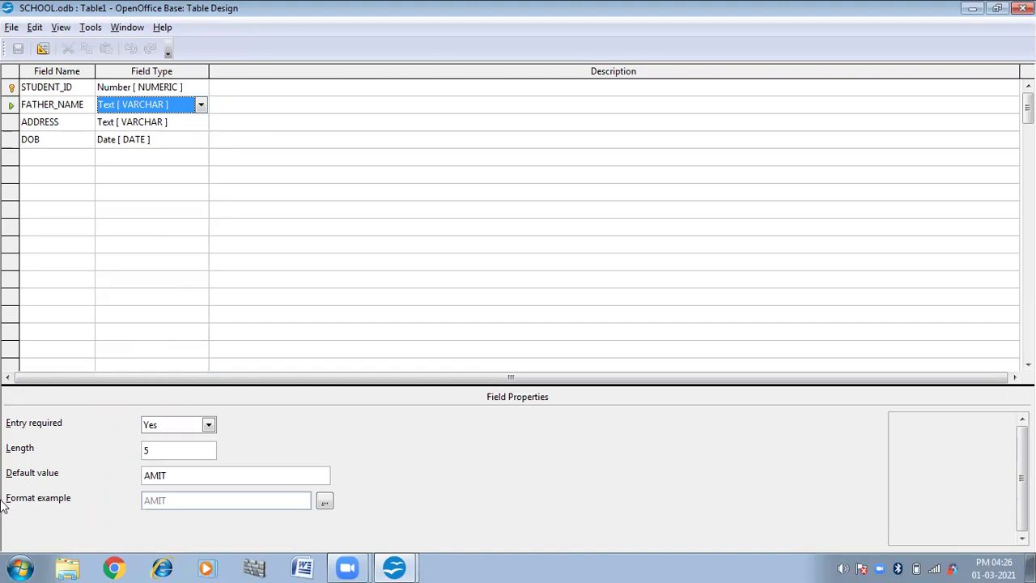
{"action": "left_click", "coordinate": [152, 144]}
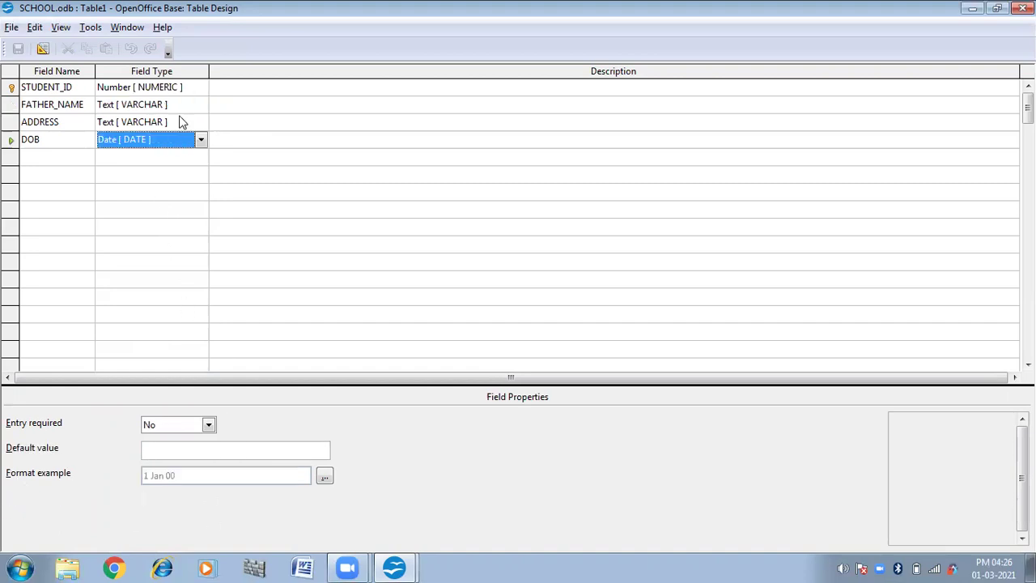
{"action": "left_click", "coordinate": [182, 99]}
{"action": "left_click", "coordinate": [186, 121]}
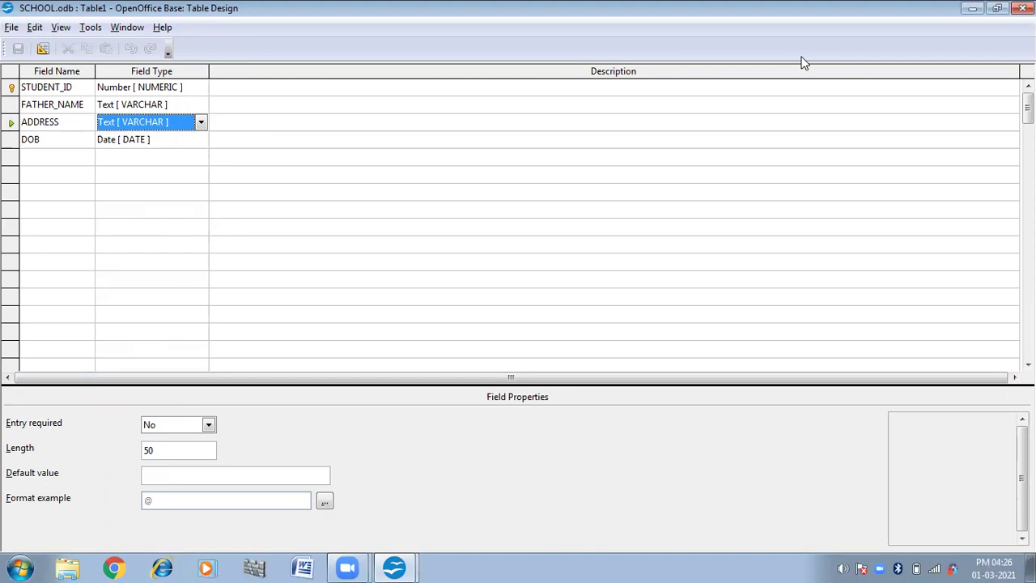
{"action": "left_click", "coordinate": [12, 27]}
{"action": "left_click", "coordinate": [40, 107]}
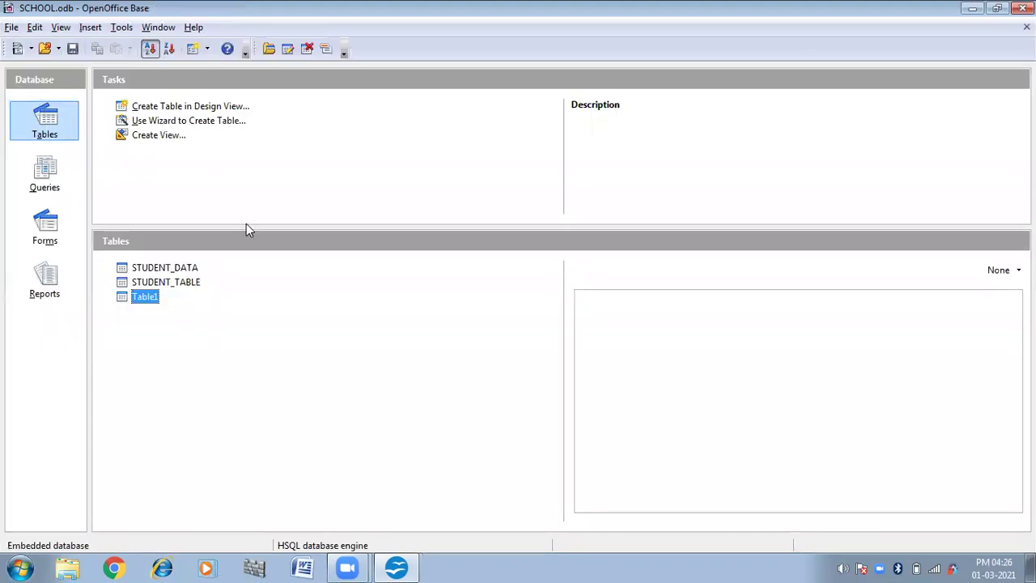